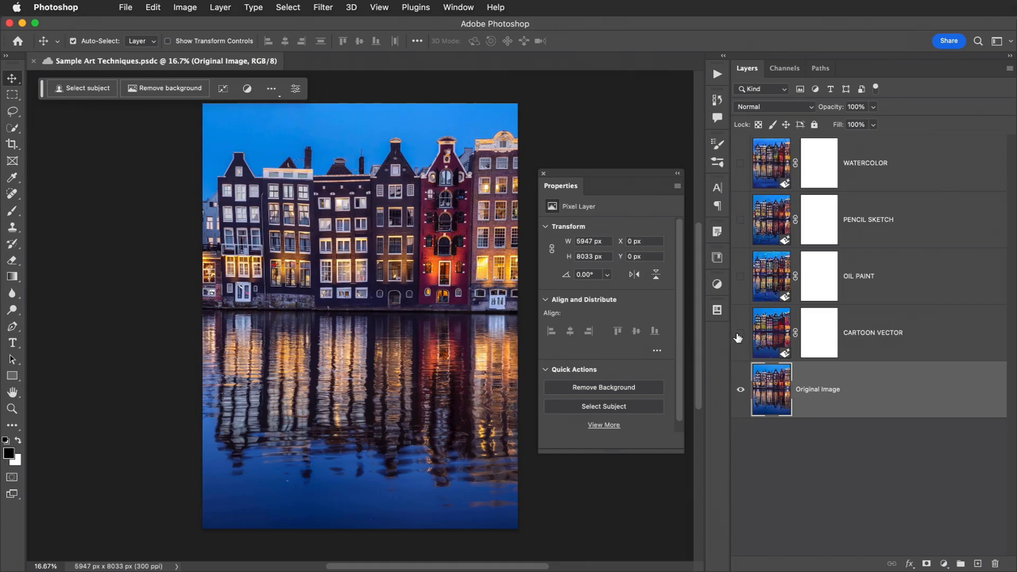
Preview the CARTOON VECTOR, OIL PAINT, PENCIL SKETCH and WATERCOLOR layers in turn over the original photo and hide all four again
{"action": "left_click", "coordinate": [739, 332]}
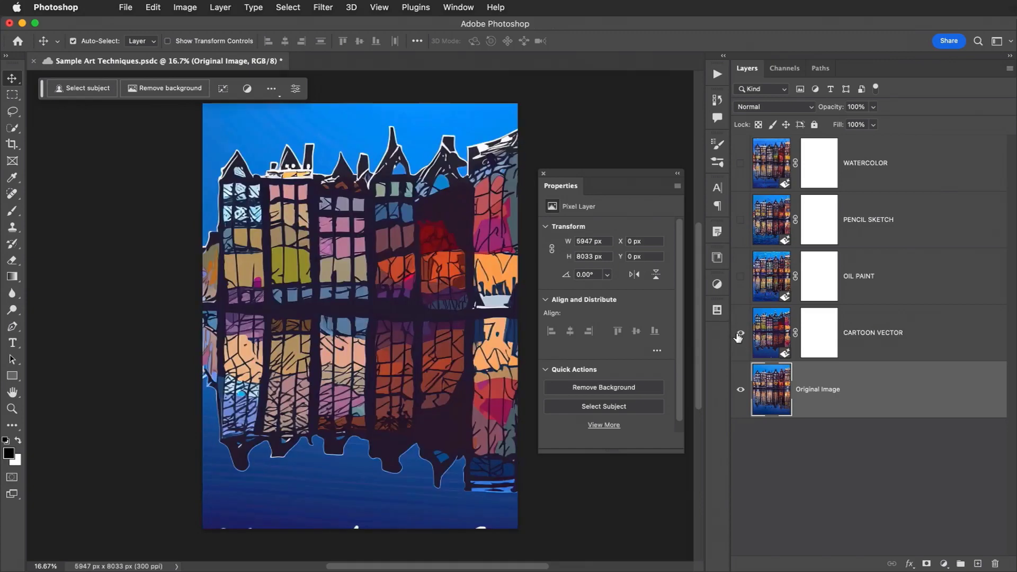
{"action": "left_click", "coordinate": [741, 277]}
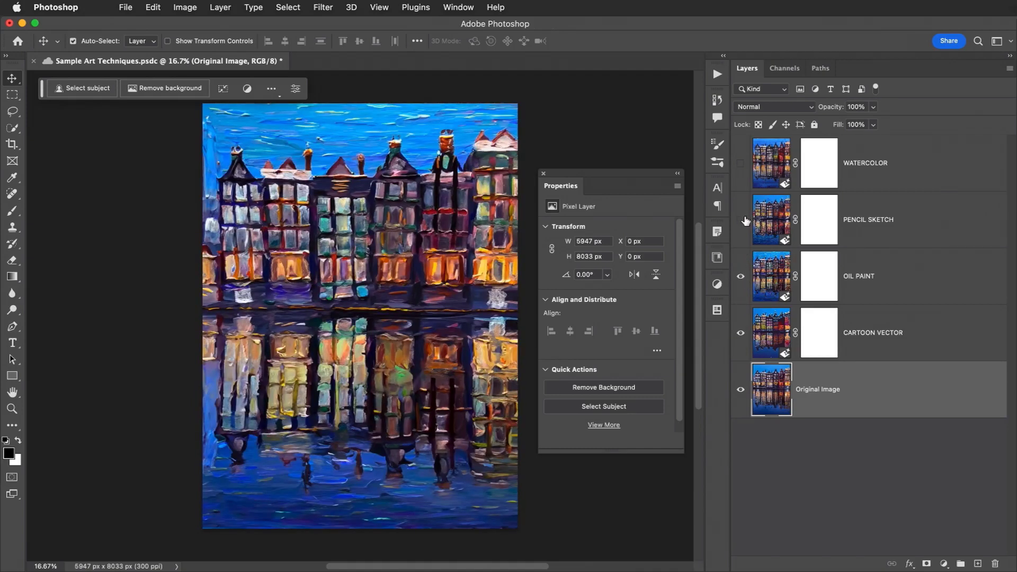
{"action": "left_click", "coordinate": [740, 220]}
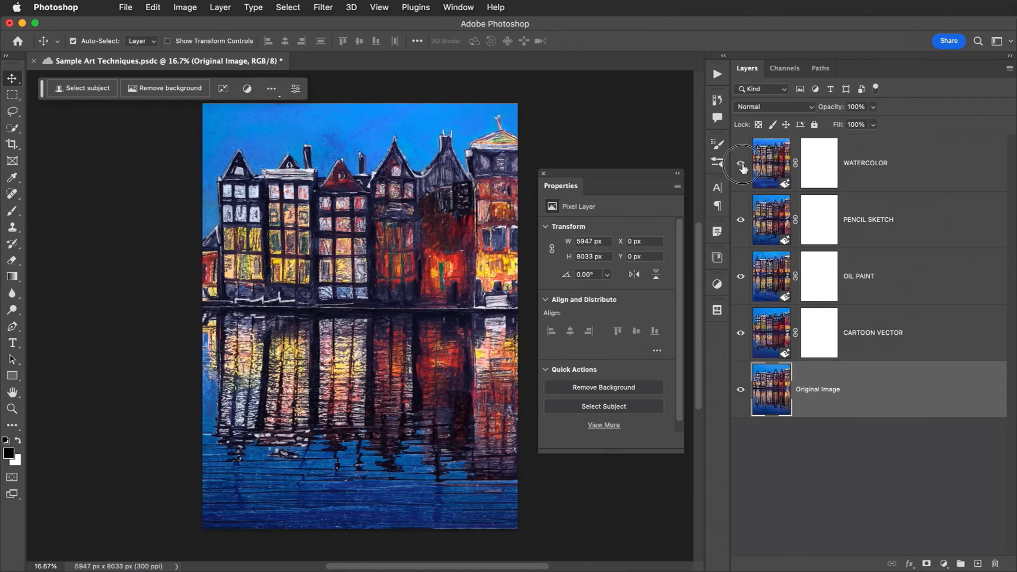
{"action": "left_click", "coordinate": [741, 164]}
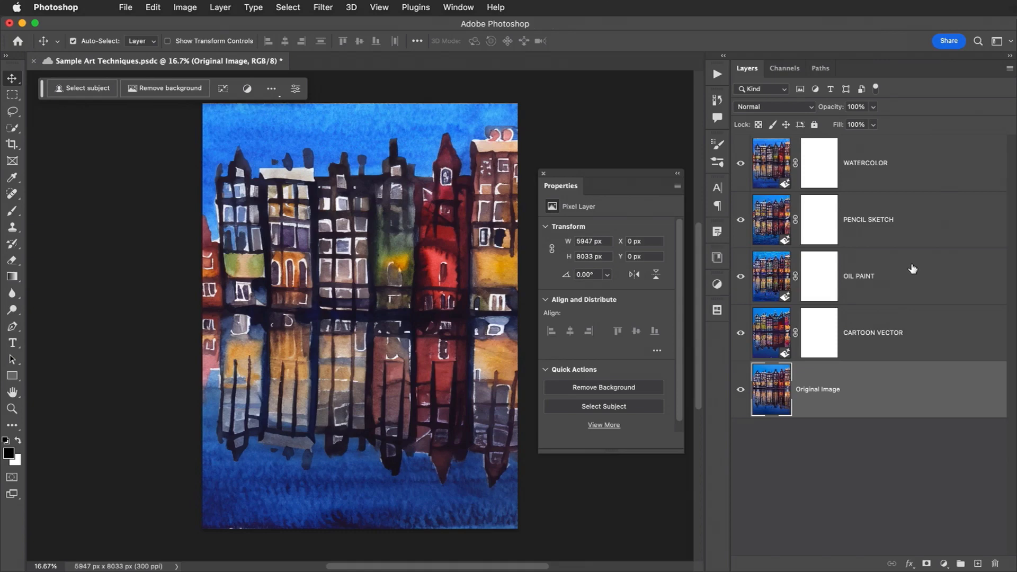
{"action": "left_click", "coordinate": [741, 170]}
{"action": "left_click_drag", "start_coordinate": [741, 220], "coordinate": [740, 360]}
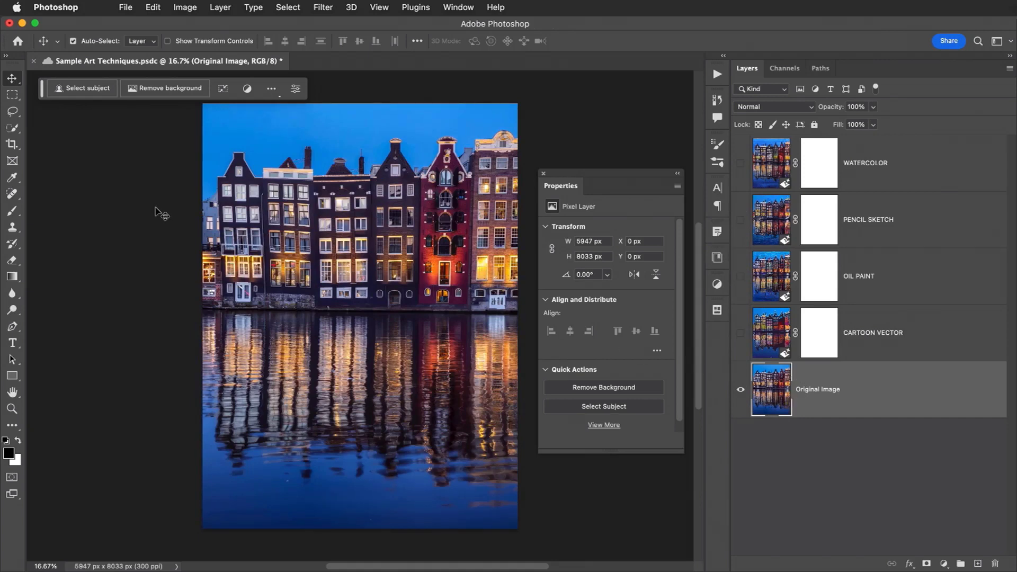
Enter Quick Mask mode on the Original Image layer and set the foreground color to a gray with 40% brightness (666666)
{"action": "key", "text": "q"}
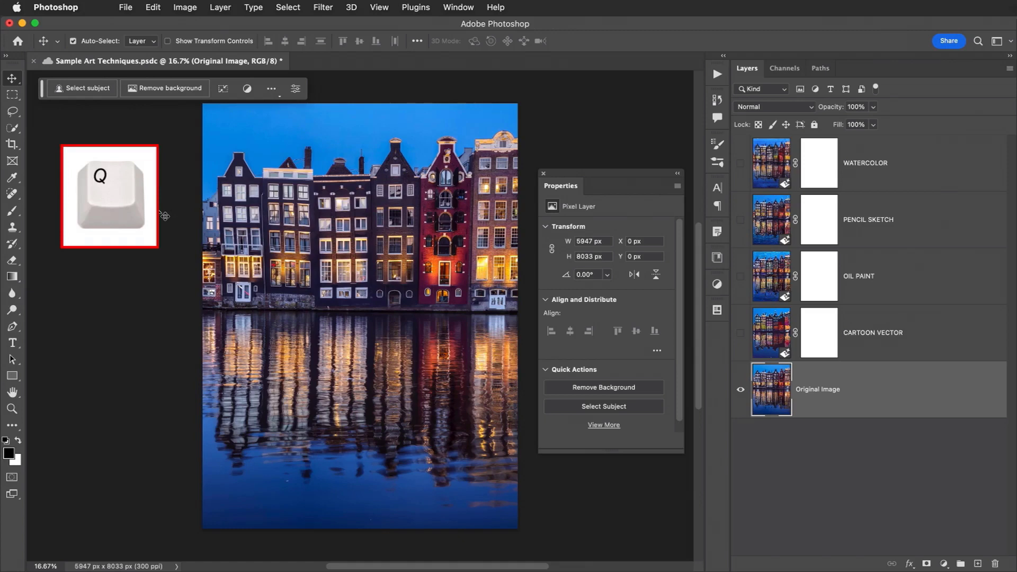
{"action": "key", "text": "q"}
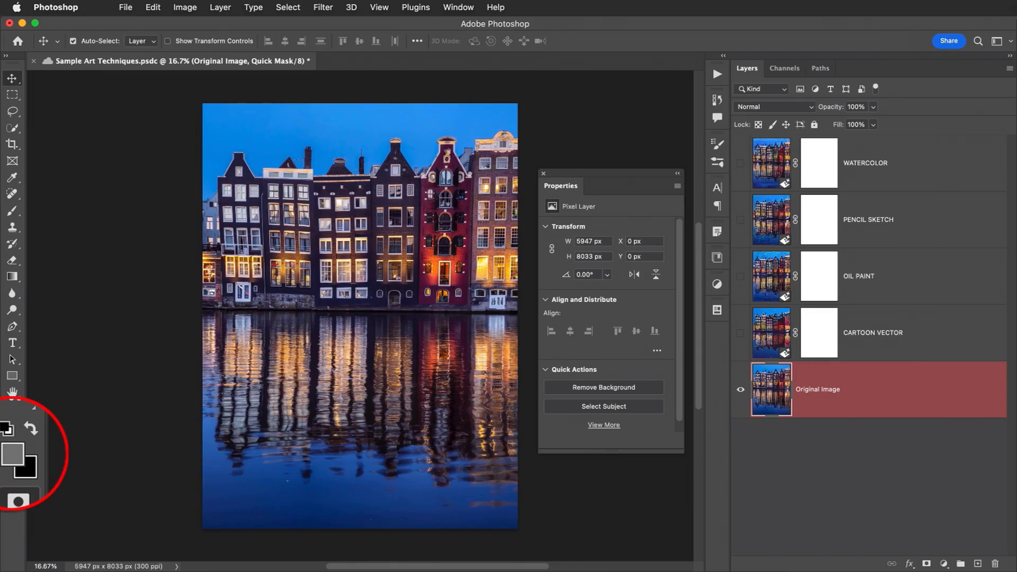
{"action": "left_click", "coordinate": [12, 454]}
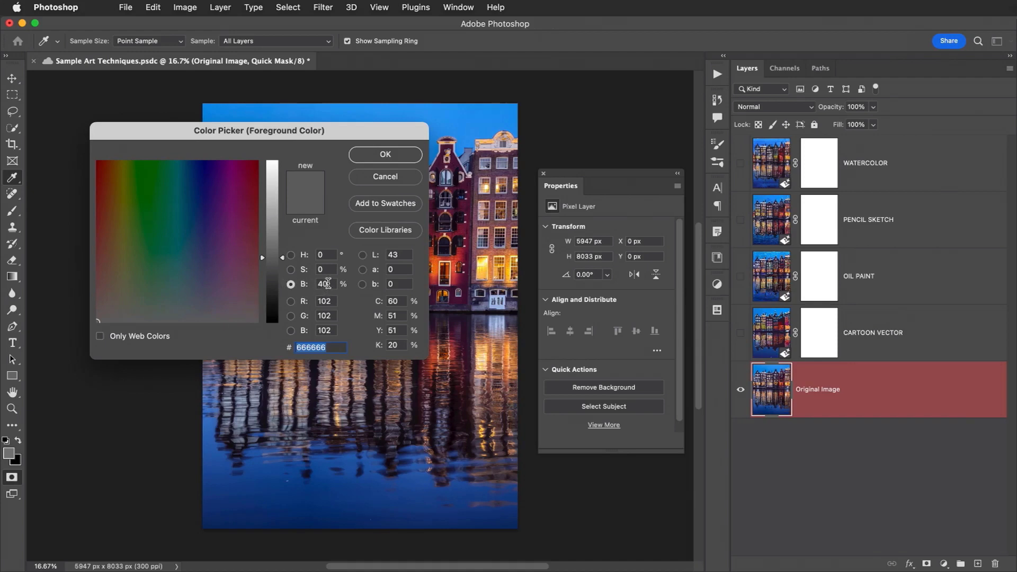
{"action": "left_click", "coordinate": [301, 286]}
{"action": "left_click", "coordinate": [371, 158]}
{"action": "key", "text": "v"}
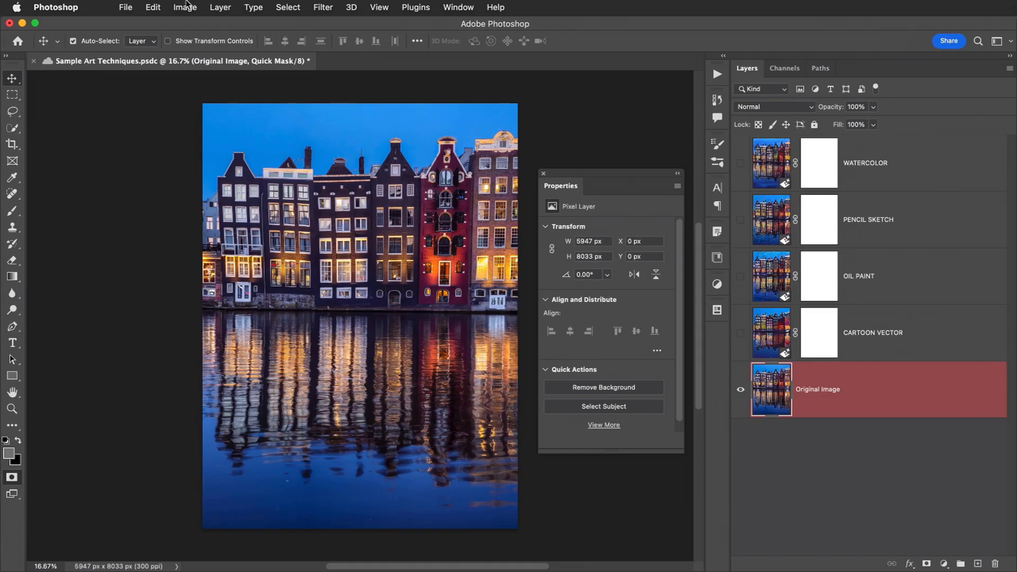
Fill the Quick Mask with the foreground color at 100% opacity in Normal mode and exit Quick Mask to get a partial selection
{"action": "left_click", "coordinate": [153, 6]}
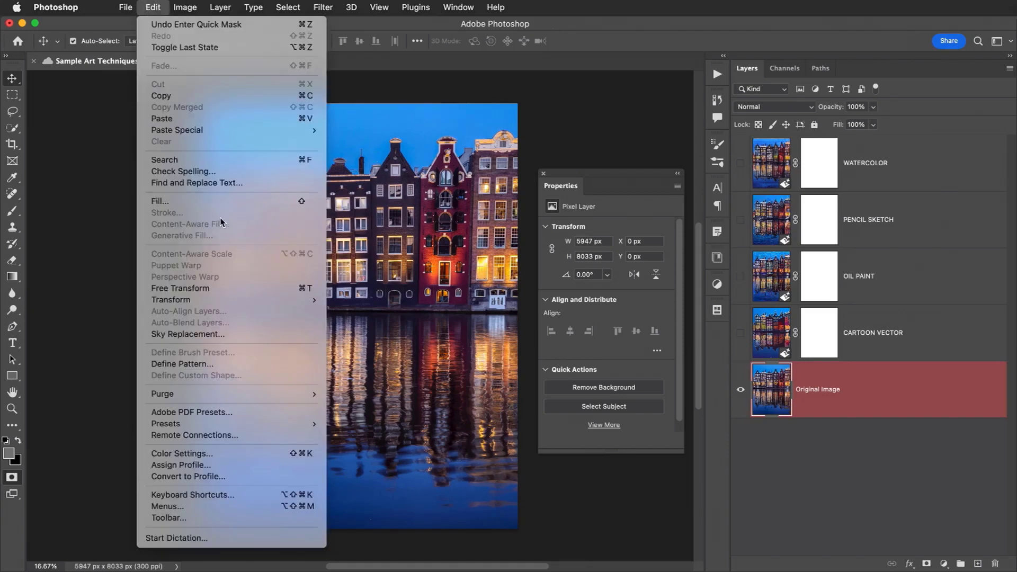
{"action": "left_click", "coordinate": [227, 205]}
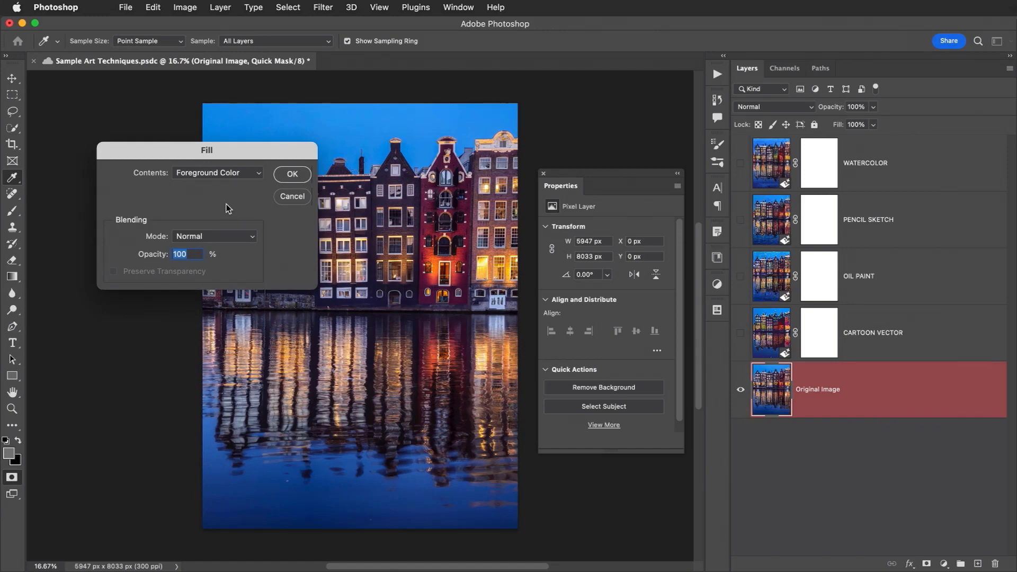
{"action": "left_click", "coordinate": [305, 177]}
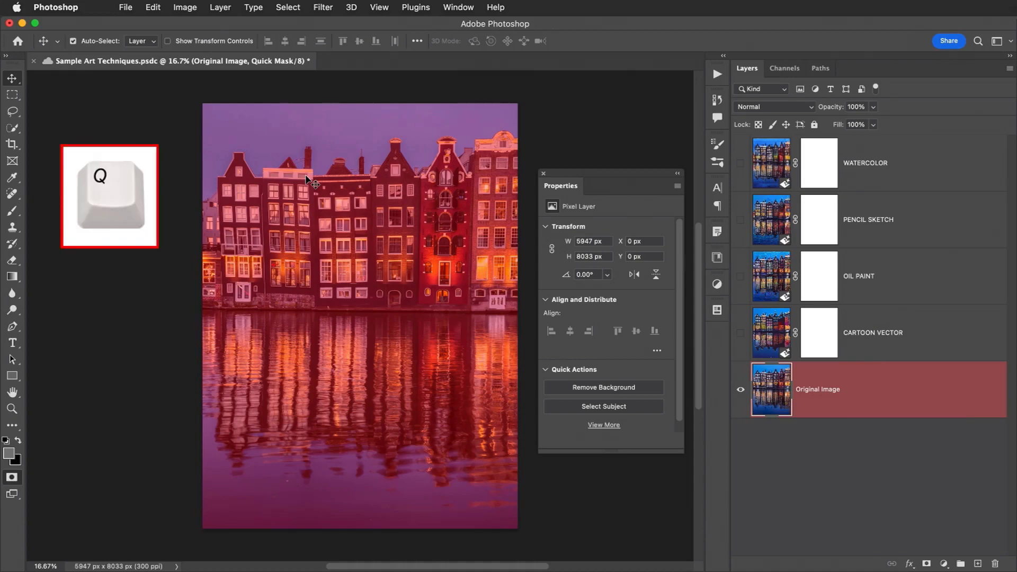
{"action": "key", "text": "q"}
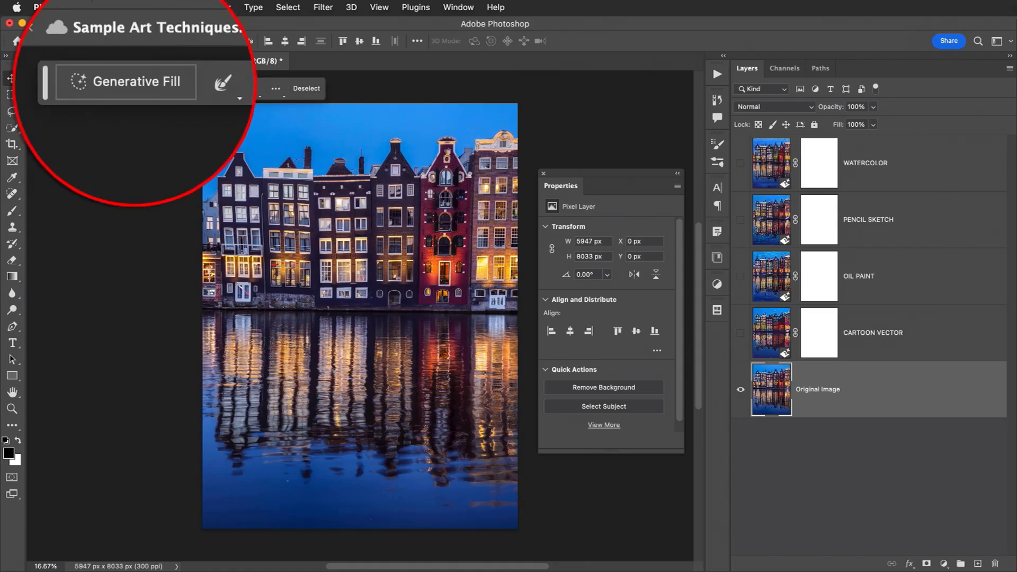
Run Generative Fill on the selection with the prompt "Watercolor" and switch through the second and third variations
{"action": "left_click", "coordinate": [99, 91]}
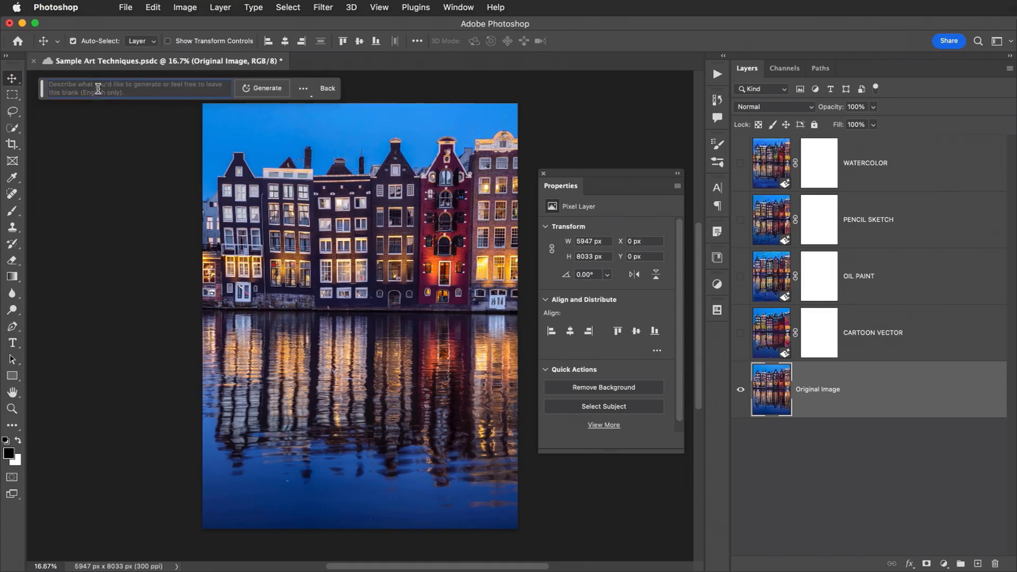
{"action": "left_click", "coordinate": [98, 89]}
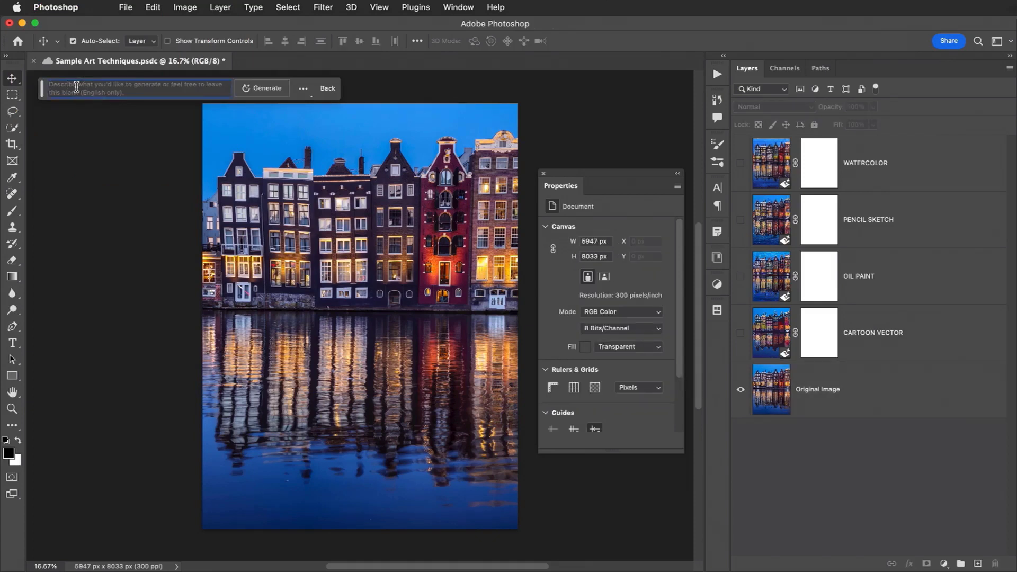
{"action": "type", "text": "Watercolor"}
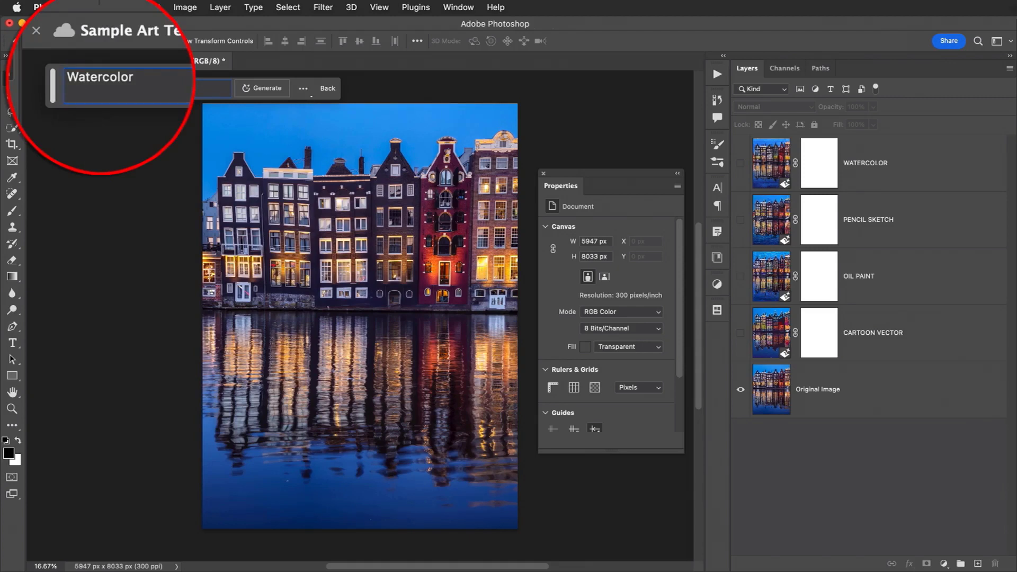
{"action": "left_click", "coordinate": [266, 91]}
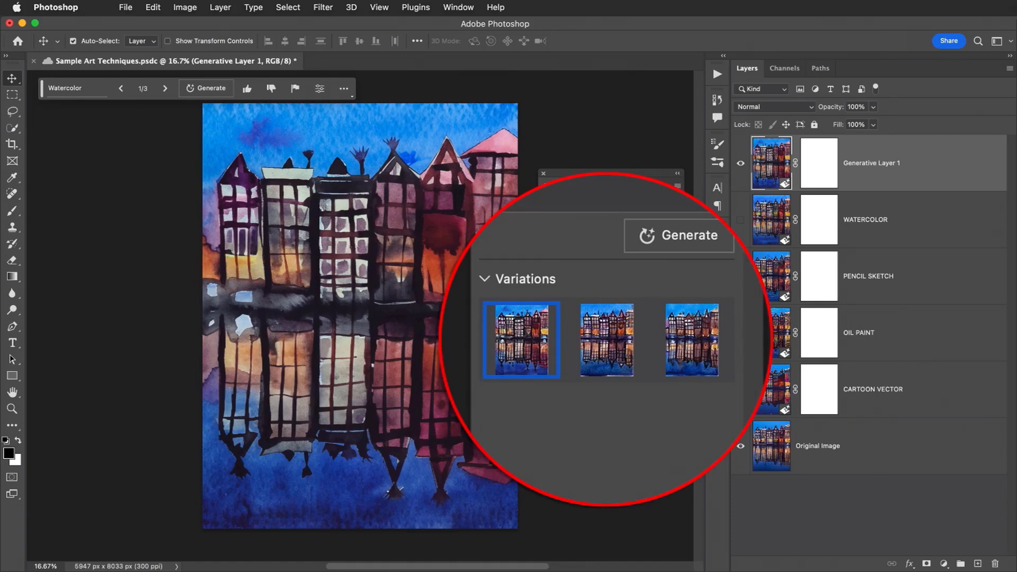
{"action": "left_click", "coordinate": [607, 340]}
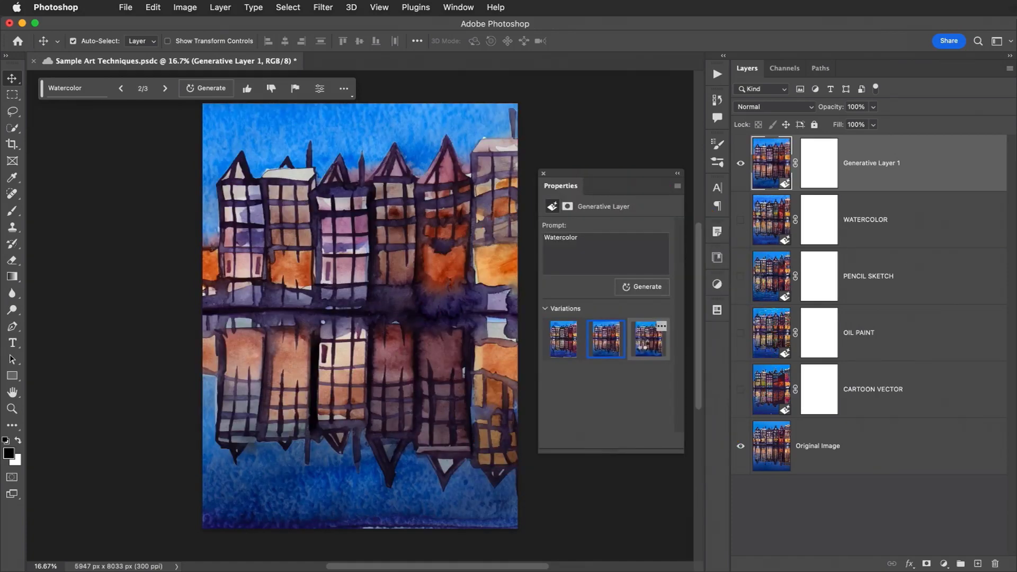
{"action": "left_click", "coordinate": [642, 347]}
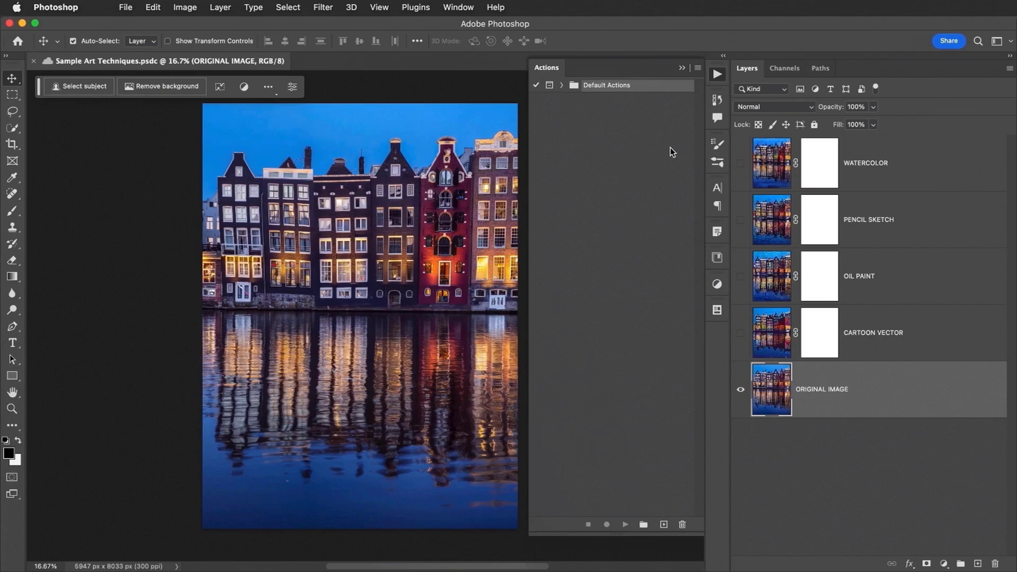
Compare the four art-style layers above ORIGINAL IMAGE by showing them from lowest to highest and hiding them in reverse order
{"action": "left_click", "coordinate": [739, 335]}
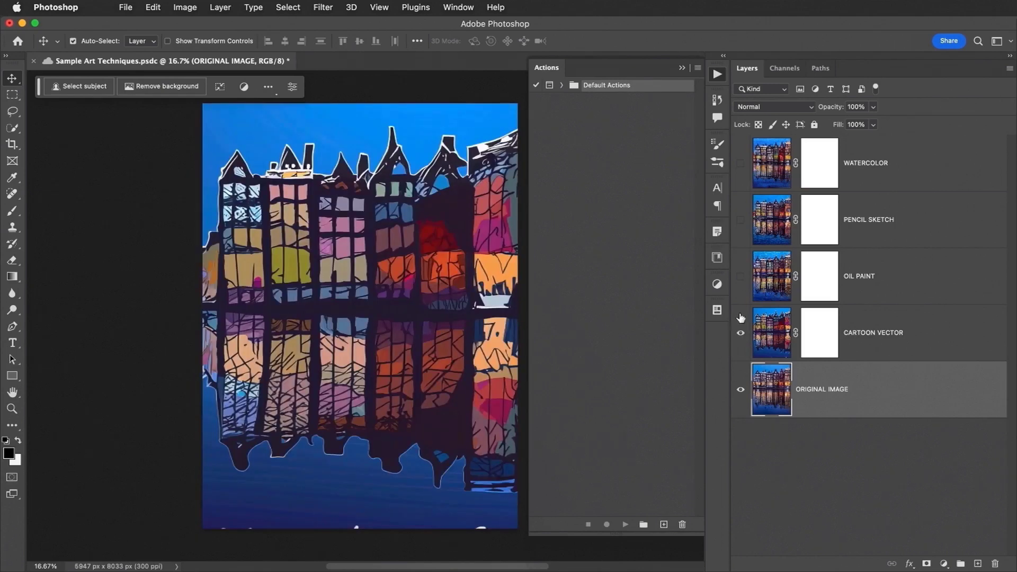
{"action": "left_click", "coordinate": [741, 276]}
{"action": "left_click", "coordinate": [740, 220]}
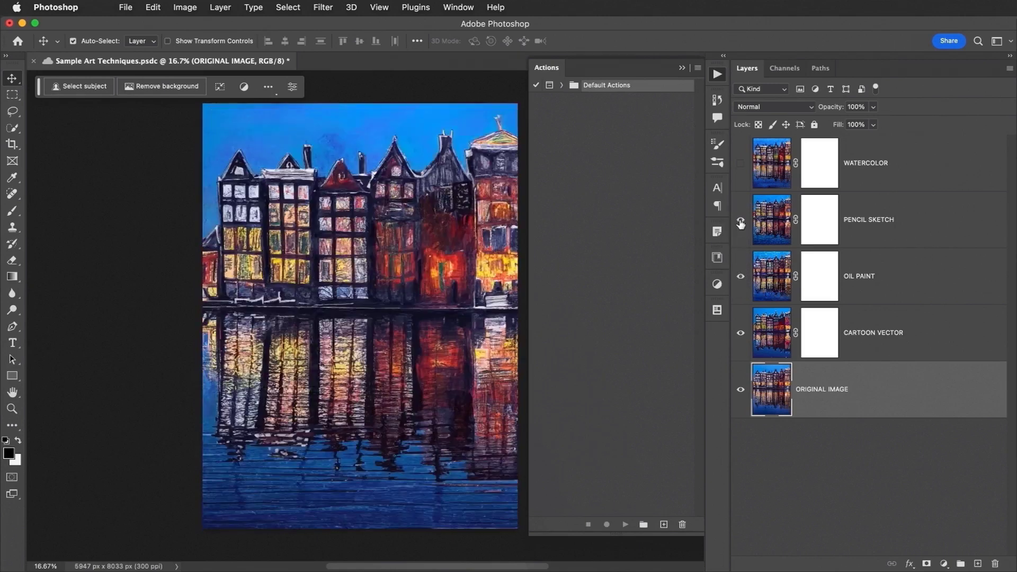
{"action": "left_click", "coordinate": [740, 164]}
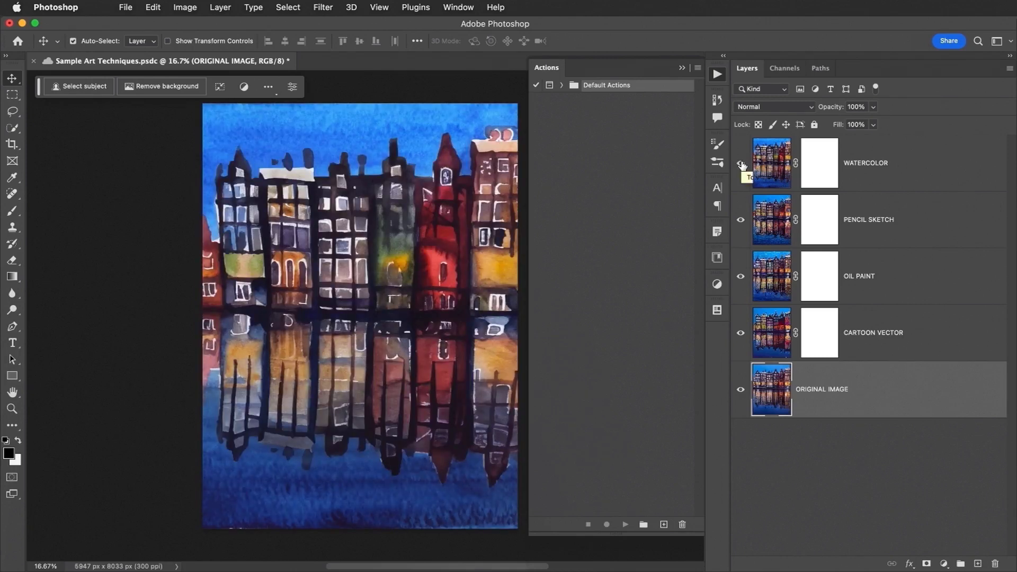
{"action": "left_click", "coordinate": [741, 164]}
{"action": "left_click", "coordinate": [741, 220]}
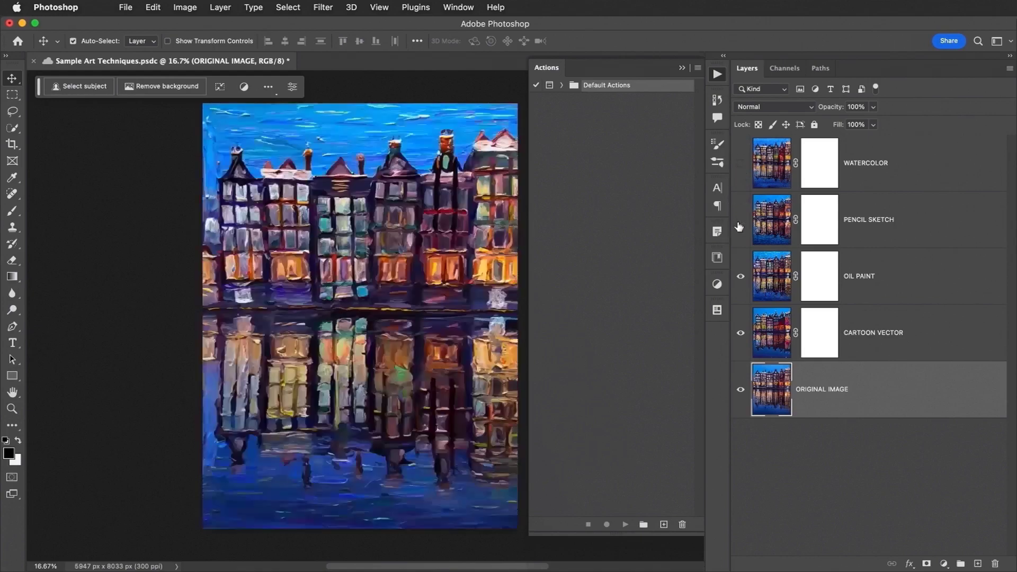
{"action": "left_click", "coordinate": [741, 276]}
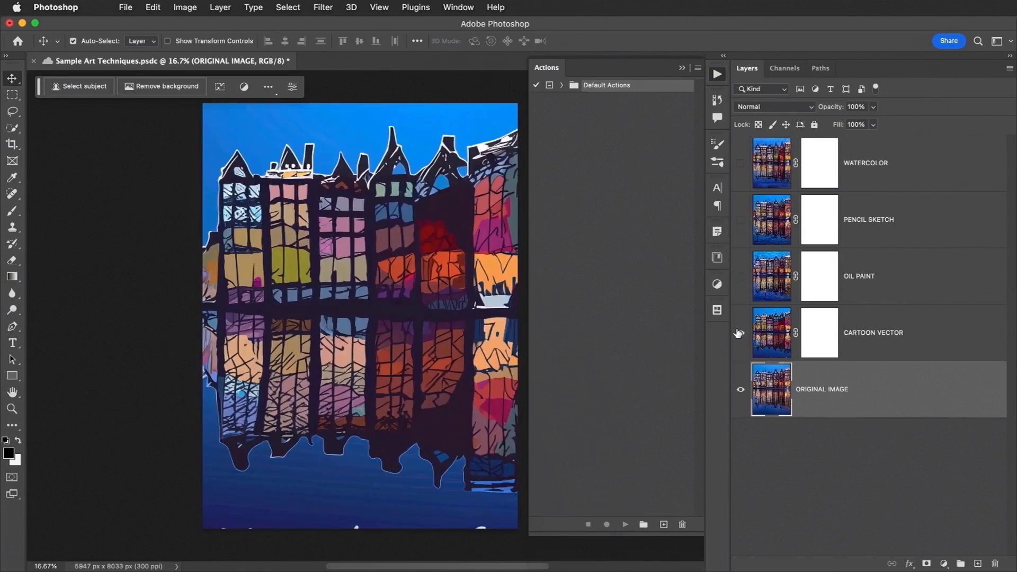
{"action": "left_click", "coordinate": [740, 333]}
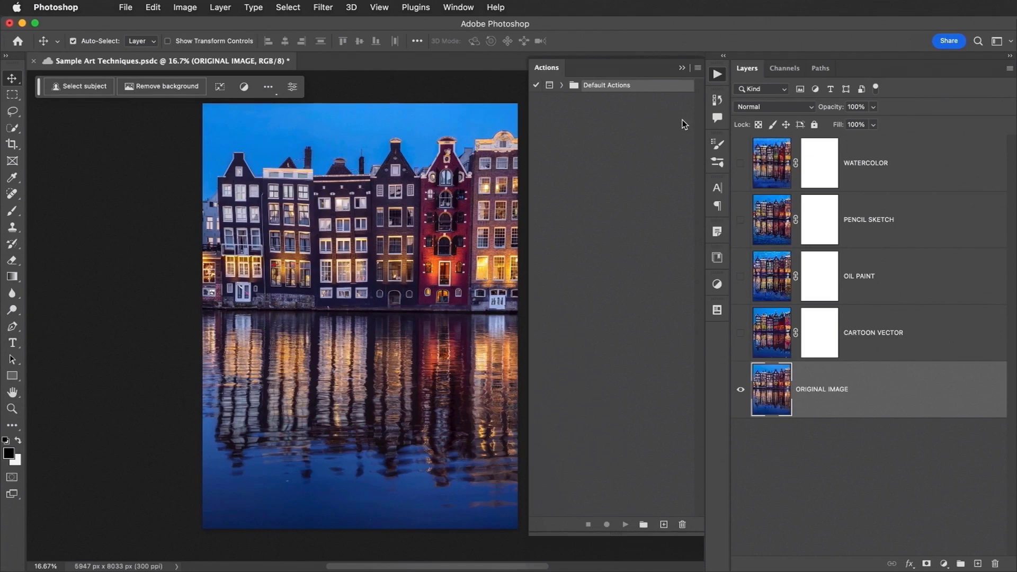
Load the Generative Fill Painting Action.atn file from the Downloads folder into the actions list
{"action": "left_click", "coordinate": [699, 68]}
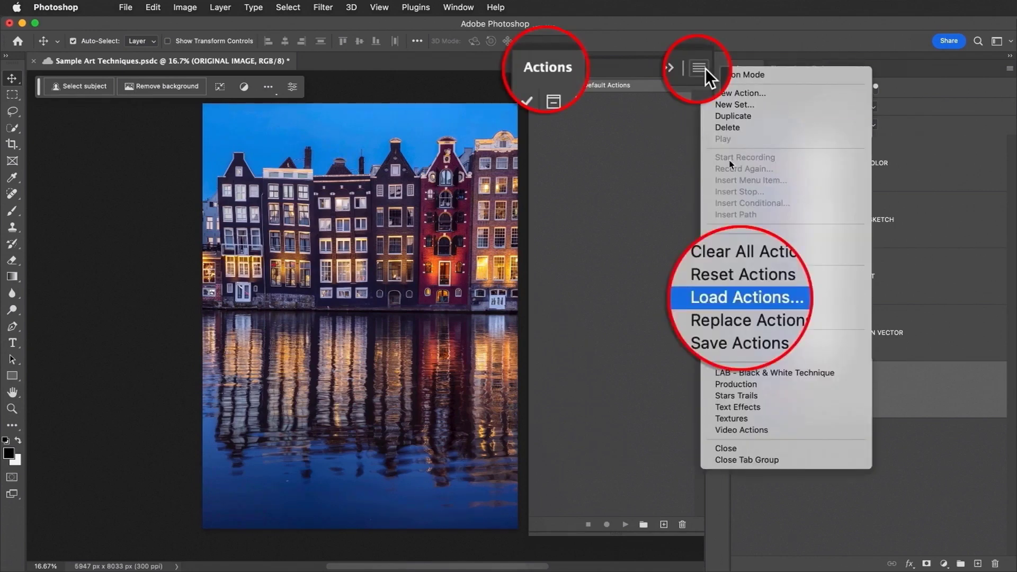
{"action": "left_click", "coordinate": [799, 299]}
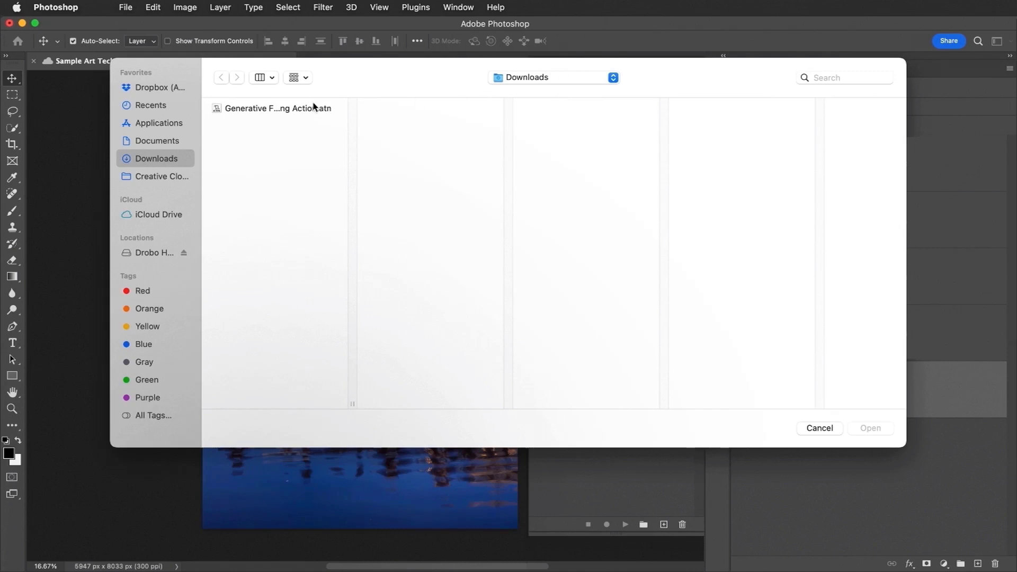
{"action": "left_click", "coordinate": [296, 109]}
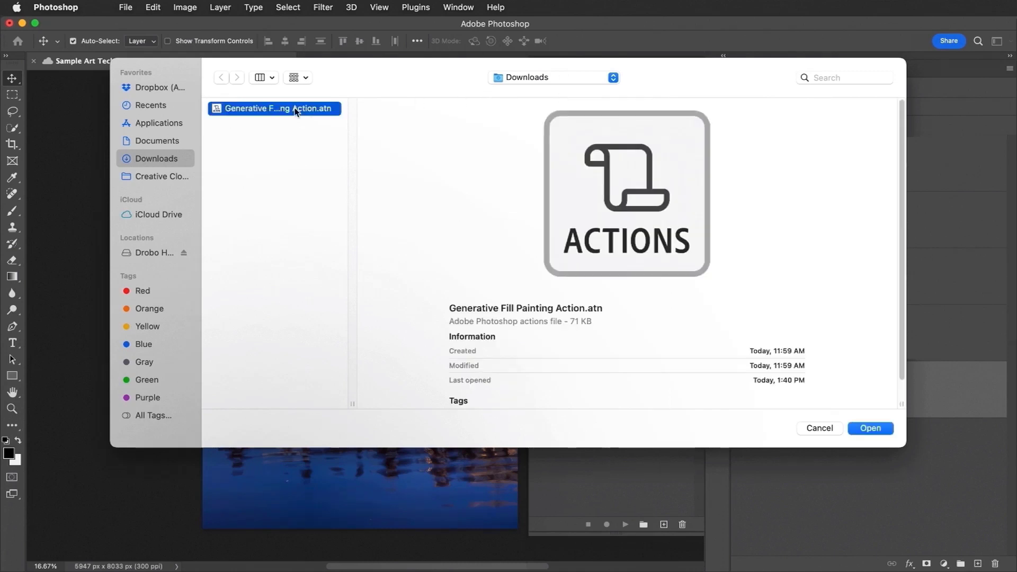
{"action": "left_click", "coordinate": [859, 429]}
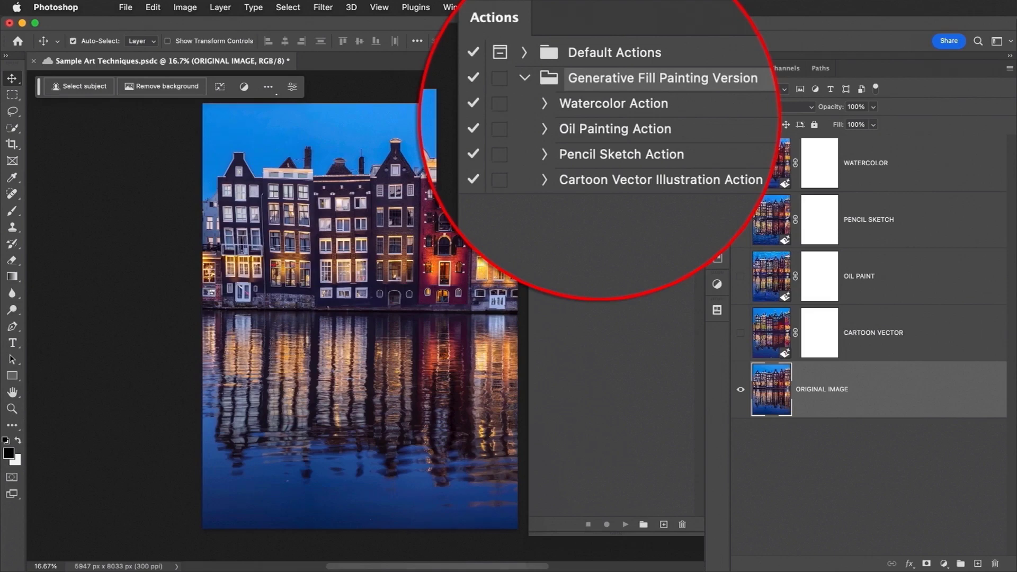
Run the Watercolor Action from the Generative Fill Painting Version set on the original image
{"action": "left_click", "coordinate": [646, 150]}
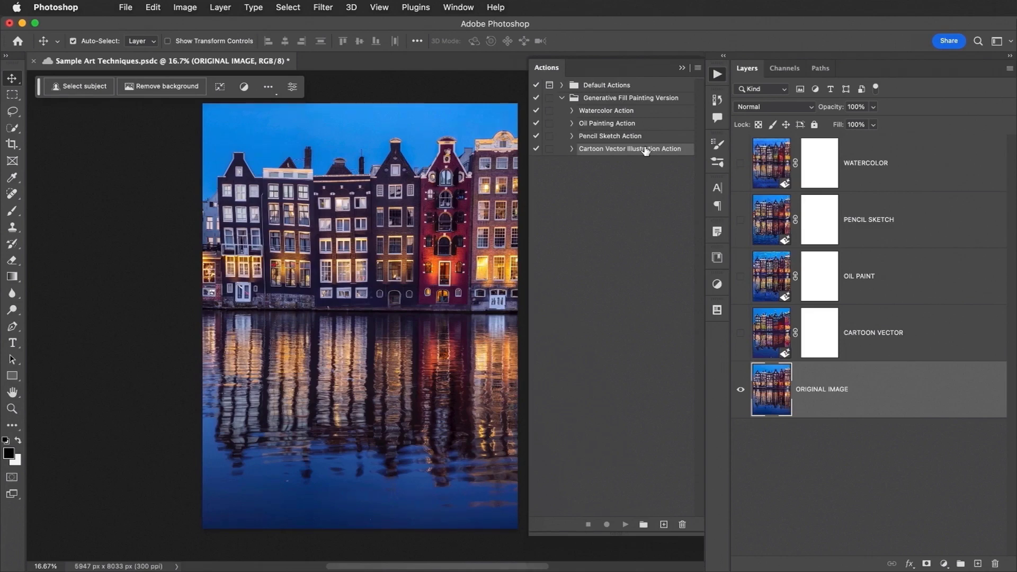
{"action": "left_click", "coordinate": [613, 115]}
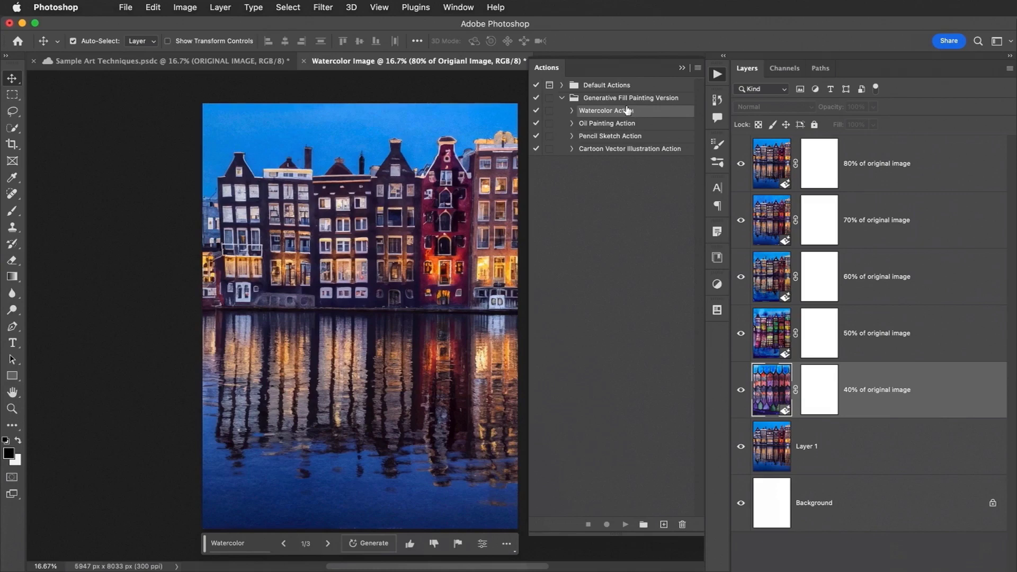
Look through the Oil Painting, Pencil Sketch and Cartoon Vector Illustration actions in the loaded set
{"action": "left_click", "coordinate": [630, 125]}
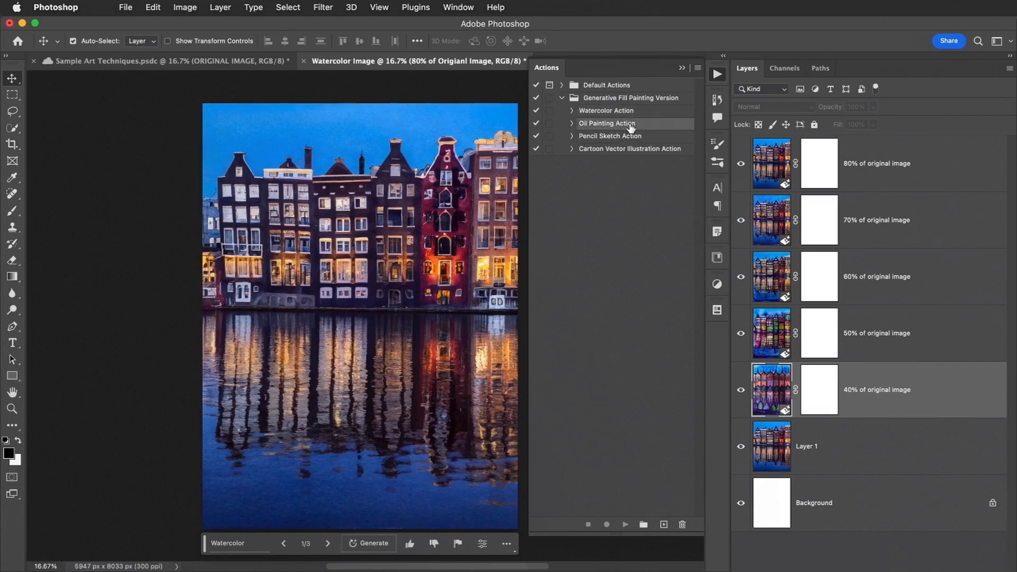
{"action": "left_click", "coordinate": [633, 138]}
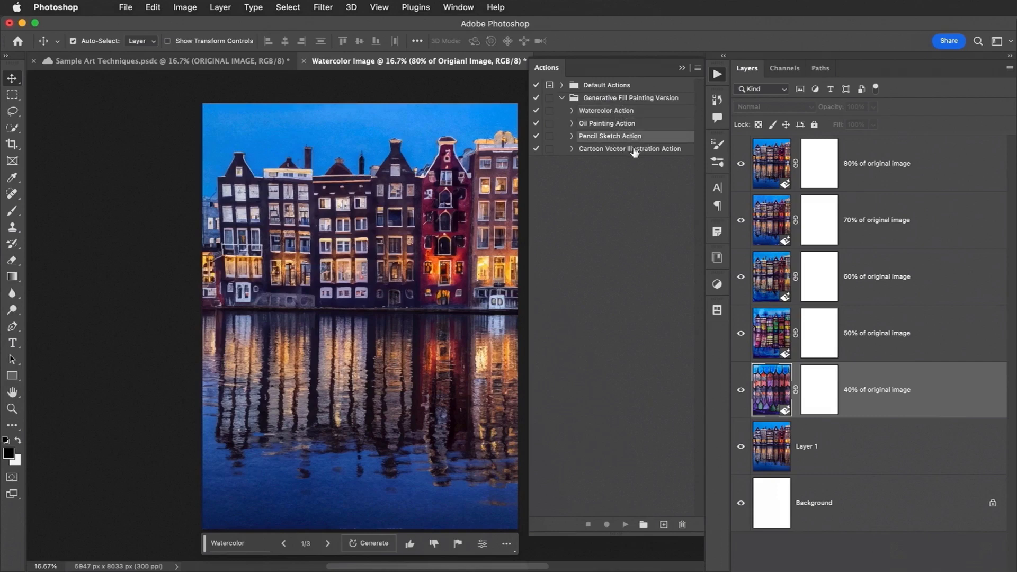
{"action": "left_click", "coordinate": [630, 149]}
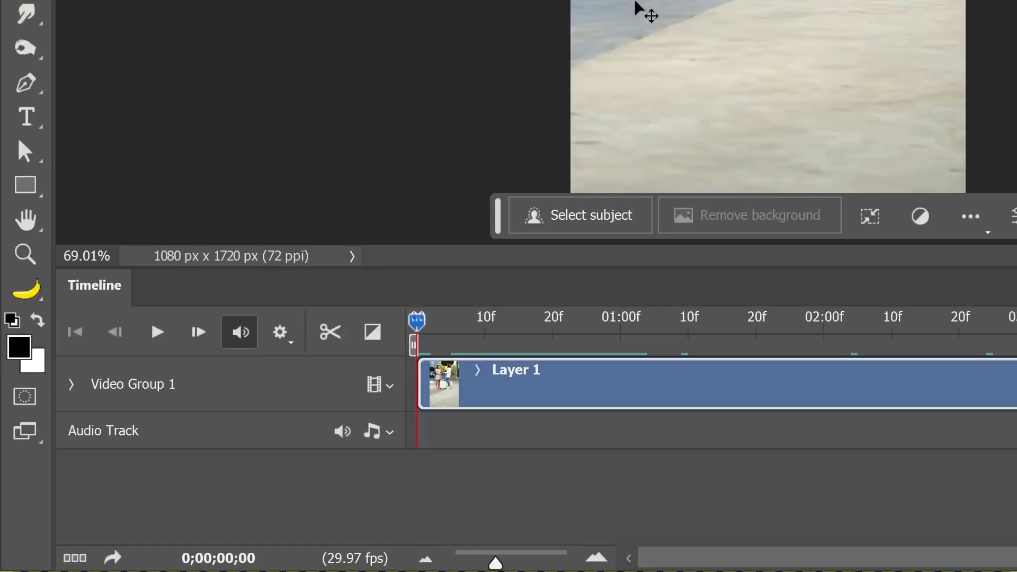
Play the Layer 1 video clip in the expand2.psd timeline
{"action": "left_click", "coordinate": [157, 332]}
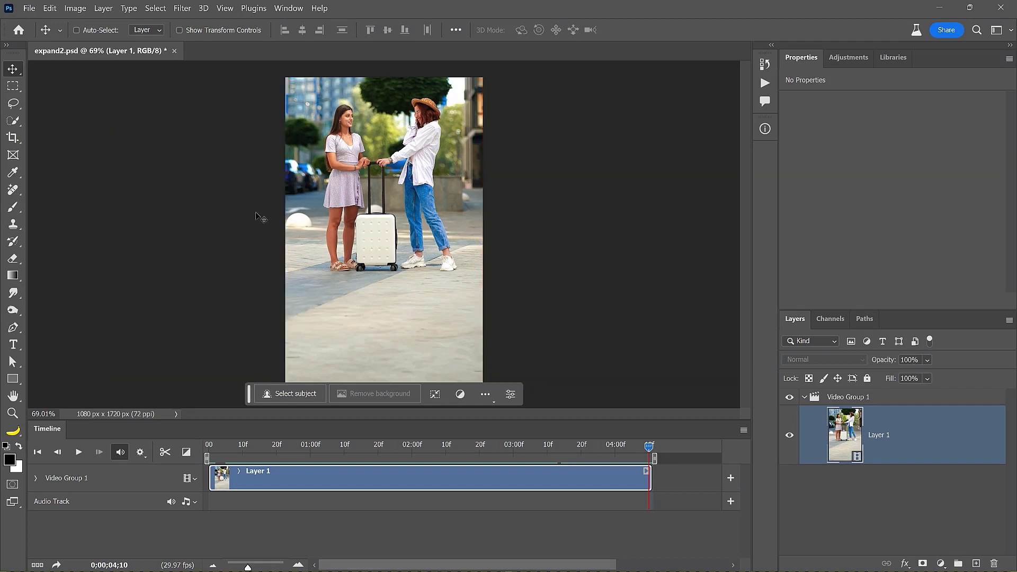
Frame Video Group 1 with a 16:9 crop of about 2156 x 1212 px, with the playhead at the start of the timeline
{"action": "left_click", "coordinate": [15, 138]}
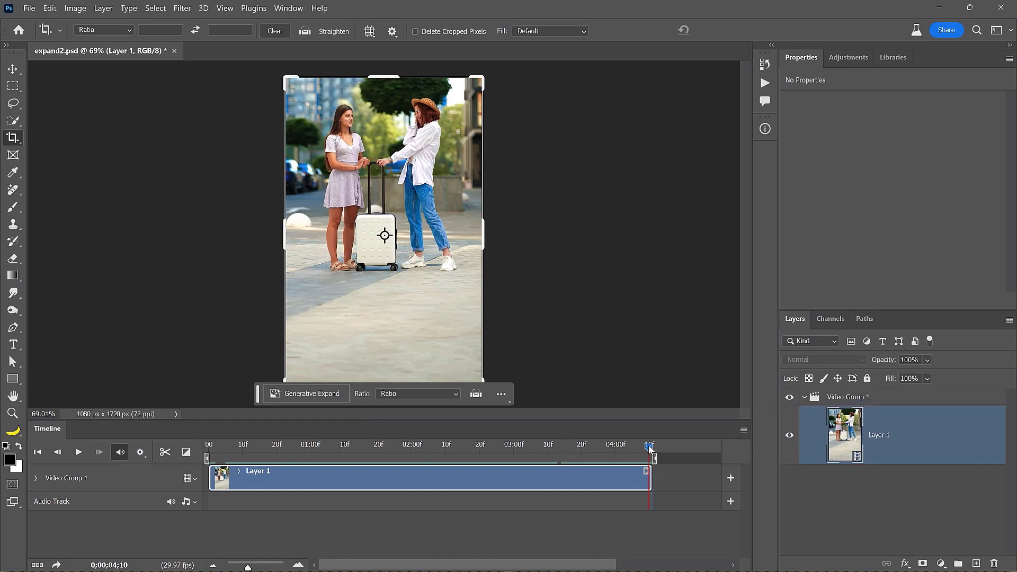
{"action": "left_click_drag", "start_coordinate": [649, 449], "coordinate": [197, 453]}
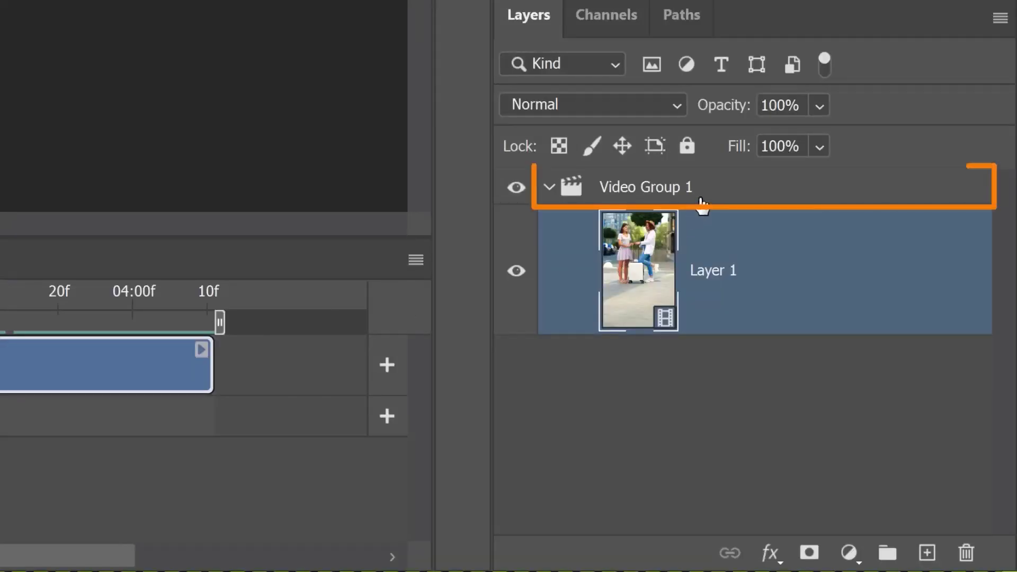
{"action": "left_click", "coordinate": [872, 401]}
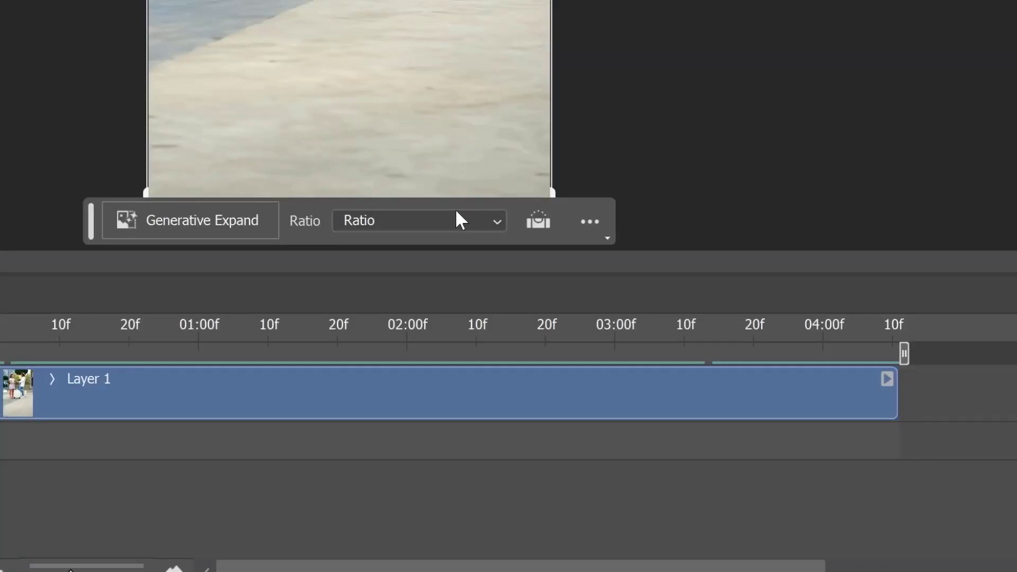
{"action": "left_click", "coordinate": [459, 219]}
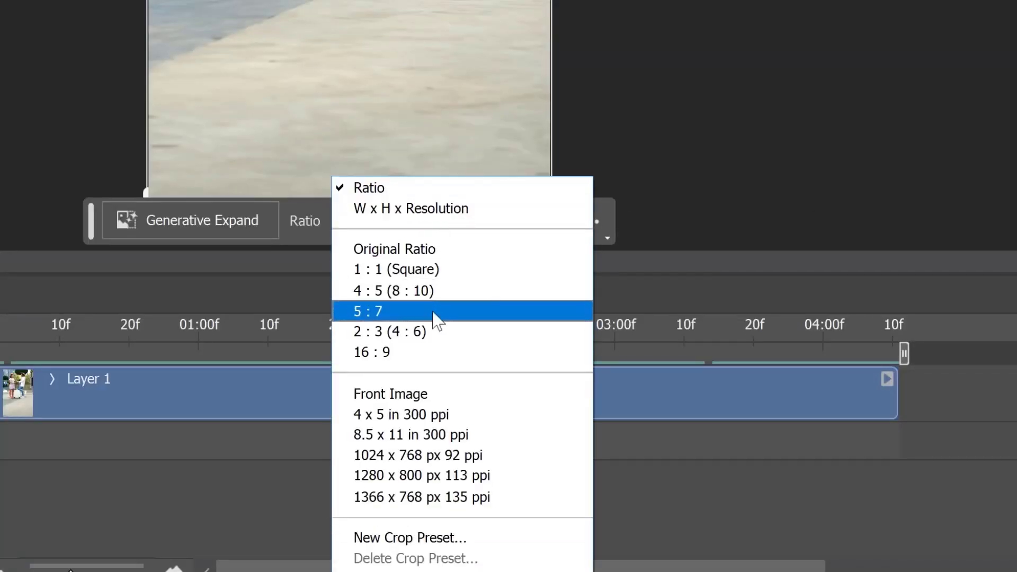
{"action": "left_click", "coordinate": [437, 353]}
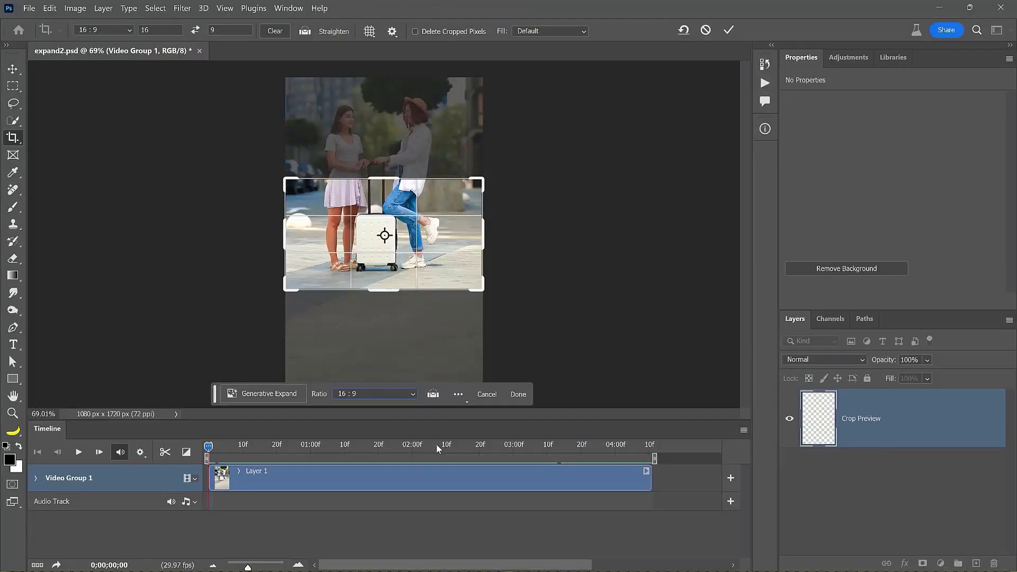
{"action": "left_click", "coordinate": [481, 289]}
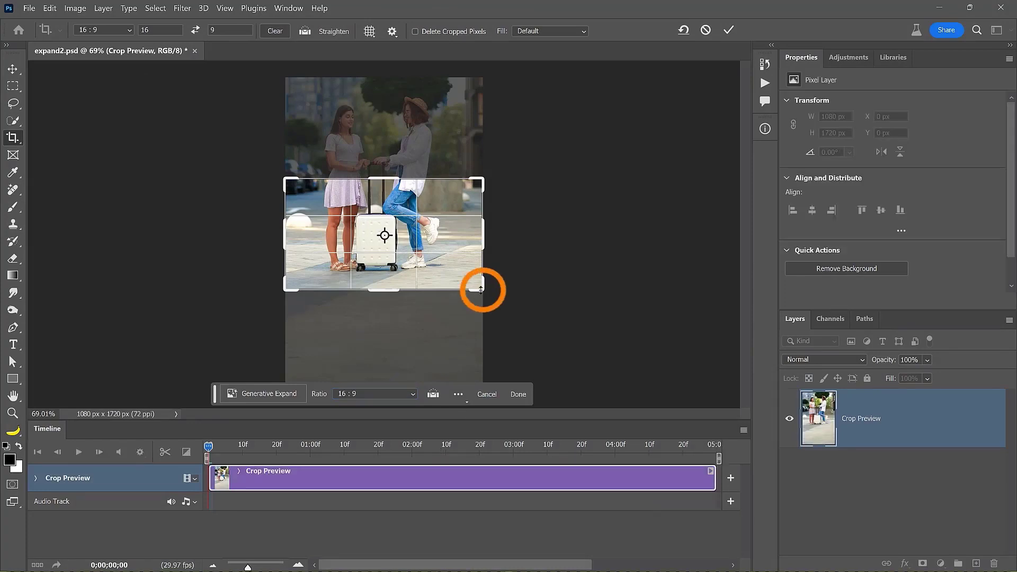
{"action": "left_click_drag", "start_coordinate": [480, 290], "coordinate": [581, 344]}
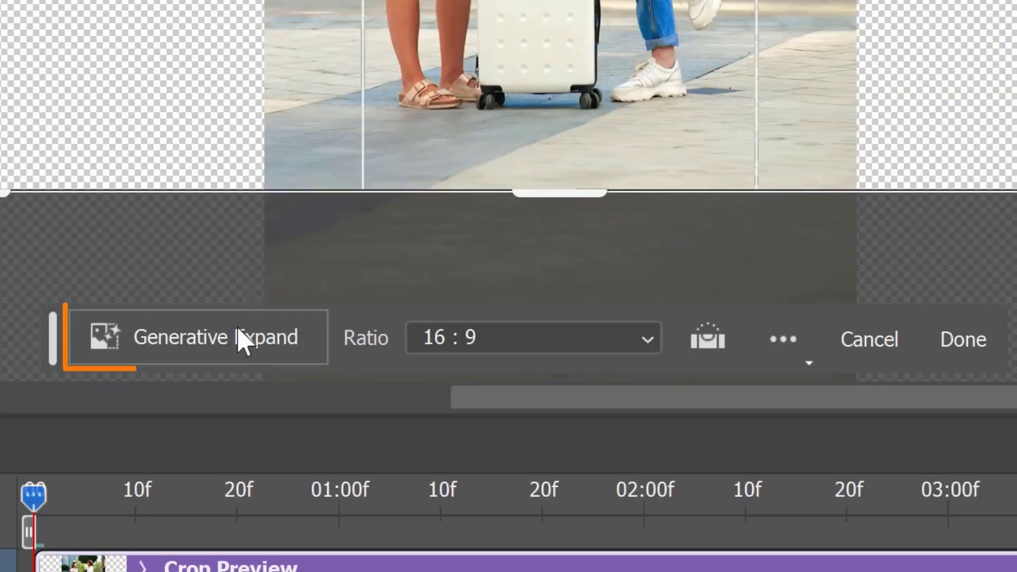
Apply Generative Expand to the widened video frame with an empty prompt and choose the third variation
{"action": "left_click", "coordinate": [273, 396]}
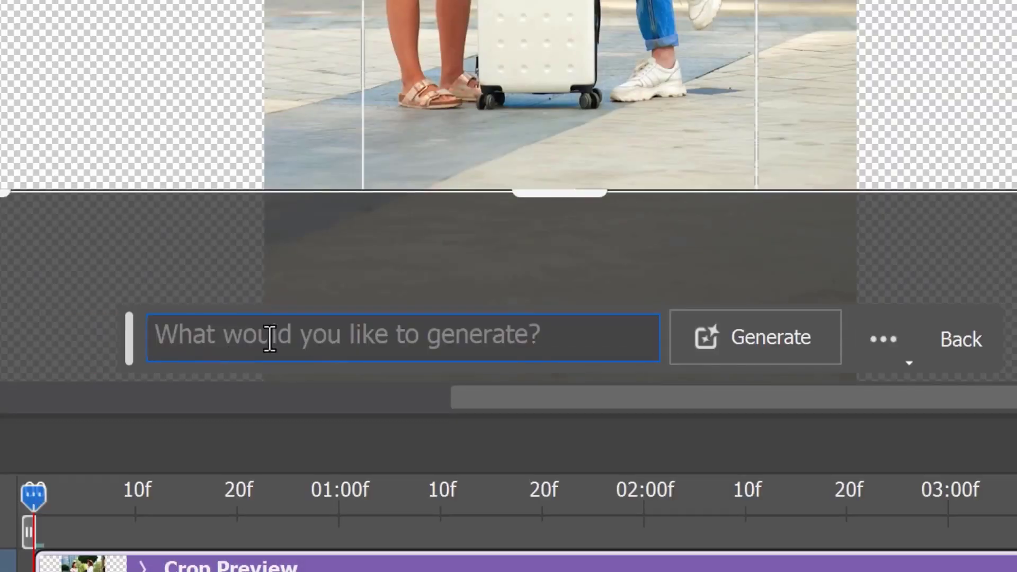
{"action": "left_click", "coordinate": [738, 354]}
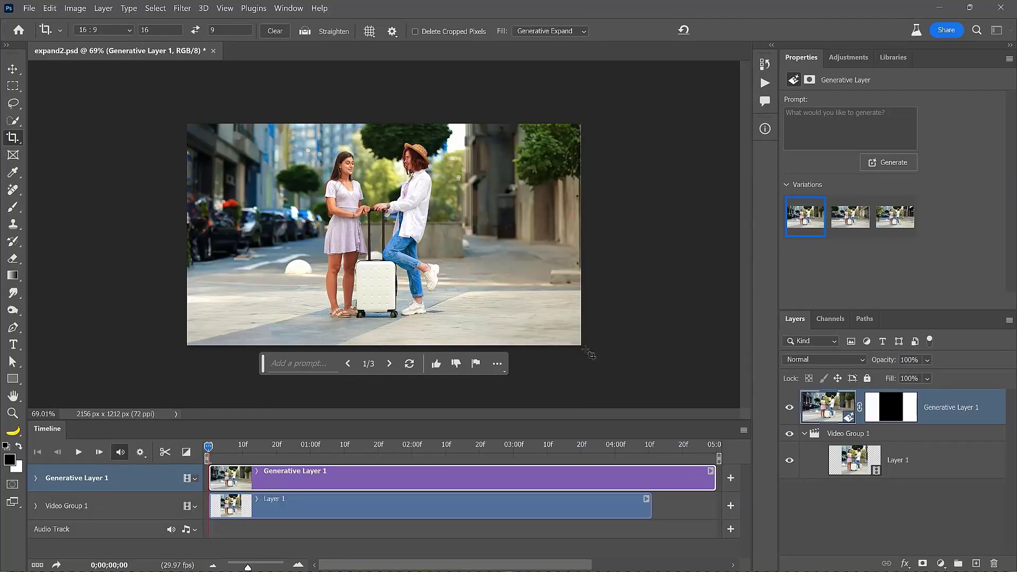
{"action": "left_click", "coordinate": [858, 222]}
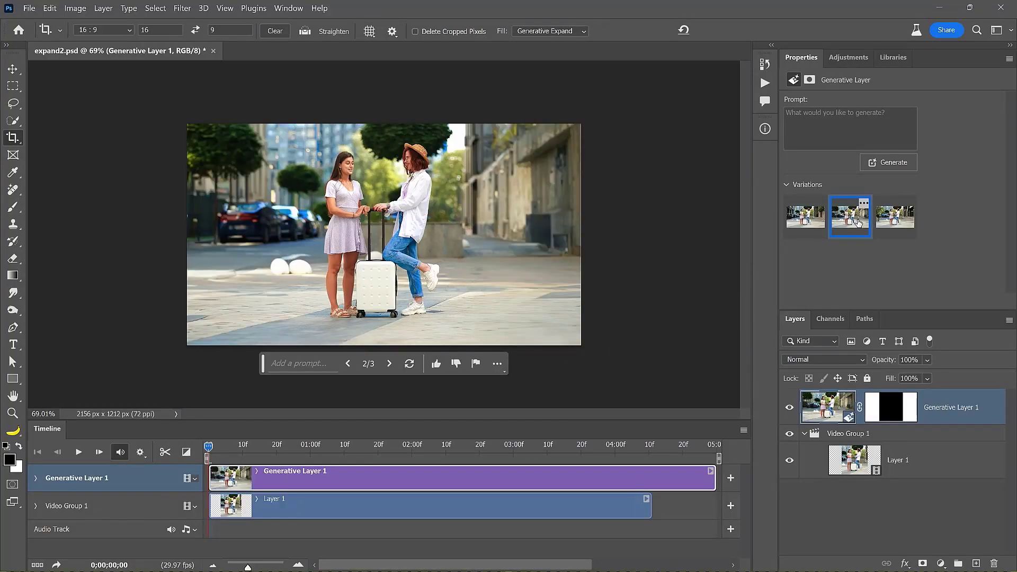
{"action": "left_click", "coordinate": [894, 222]}
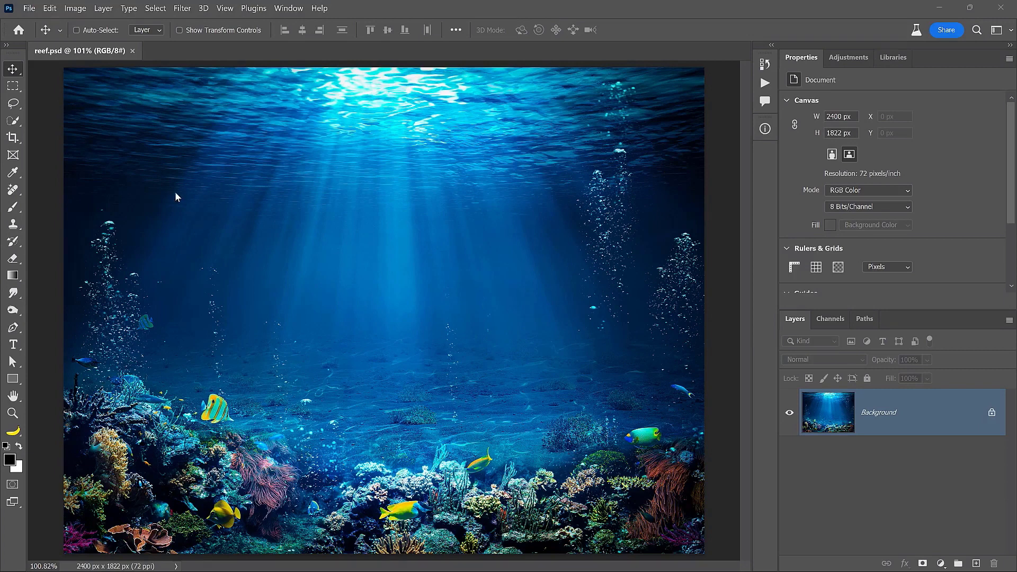
Generate a "sea turtle" in a rectangular selection in the open water of reef.psd and view its second and third variations
{"action": "left_click", "coordinate": [15, 88]}
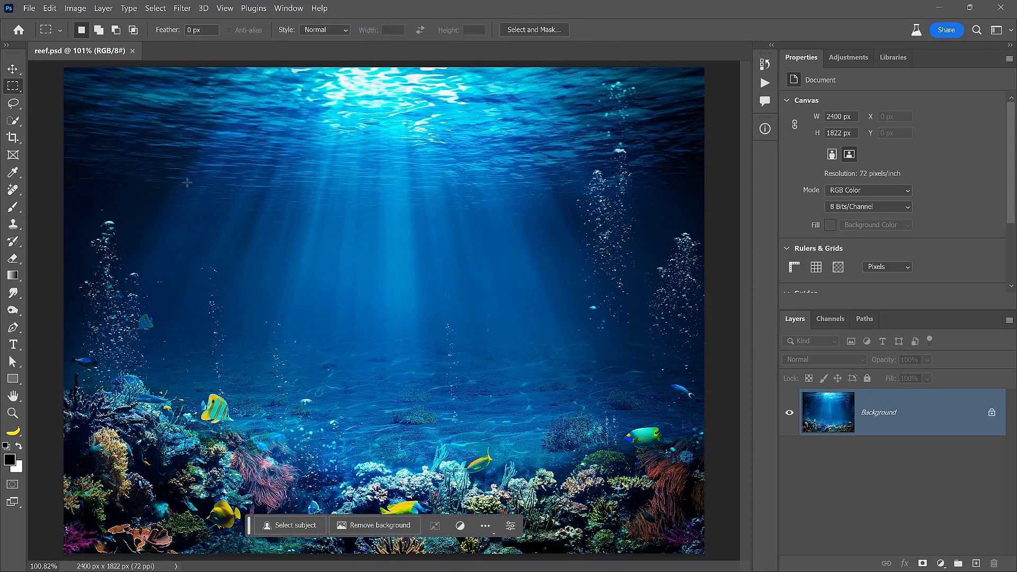
{"action": "left_click_drag", "start_coordinate": [202, 189], "coordinate": [529, 372]}
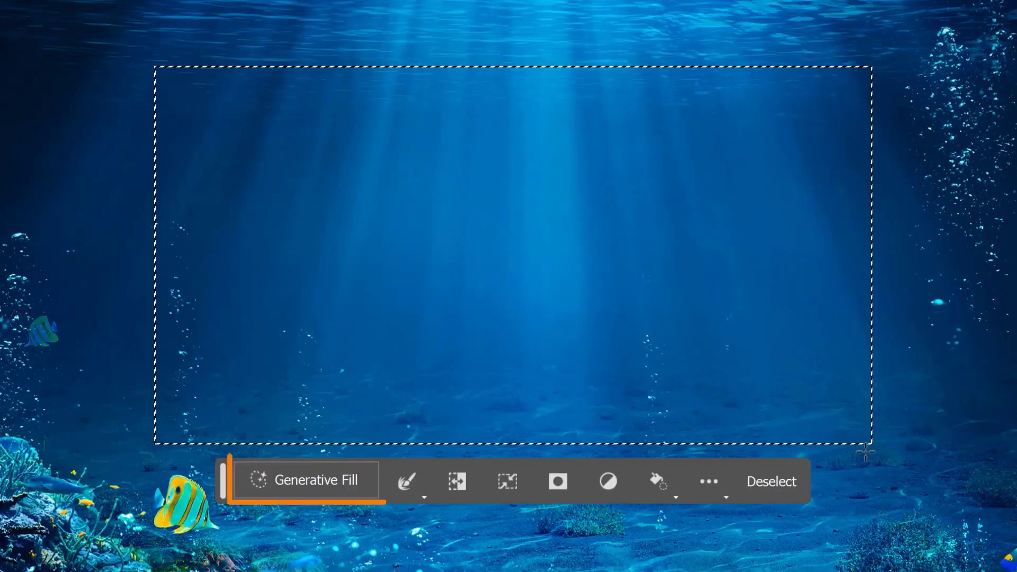
{"action": "left_click", "coordinate": [311, 490]}
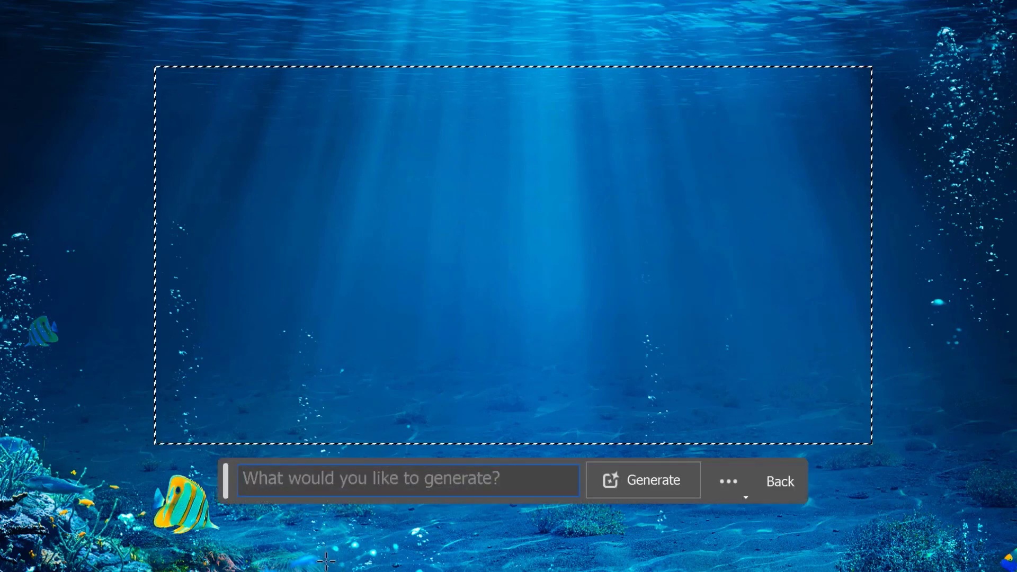
{"action": "type", "text": "sea turtle"}
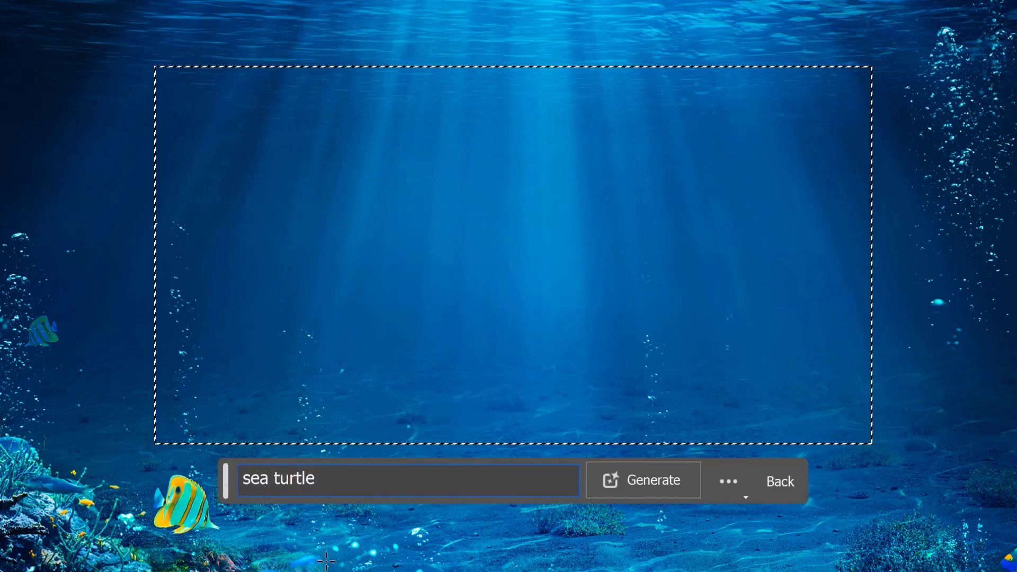
{"action": "key", "text": "Return"}
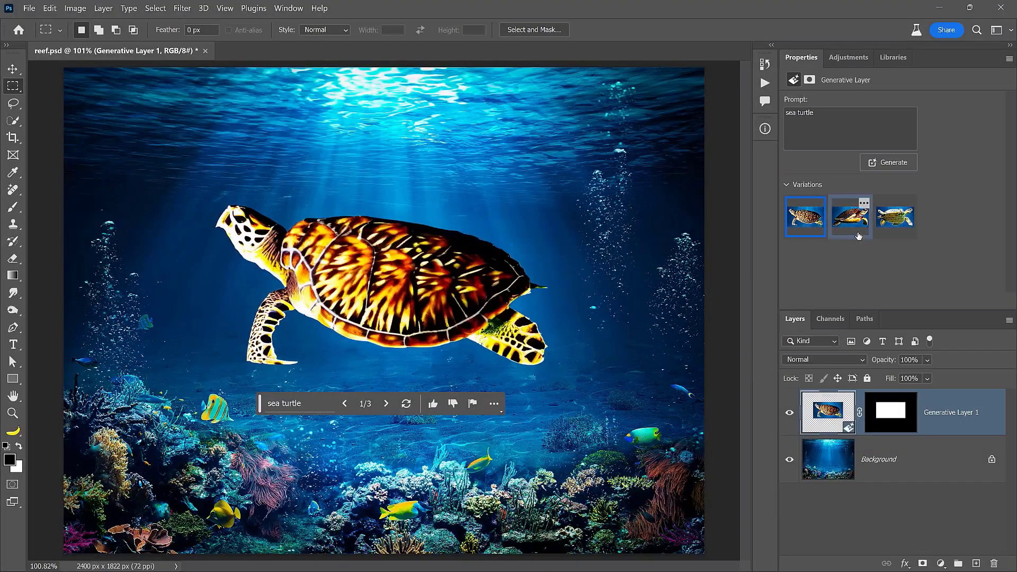
{"action": "left_click", "coordinate": [859, 236]}
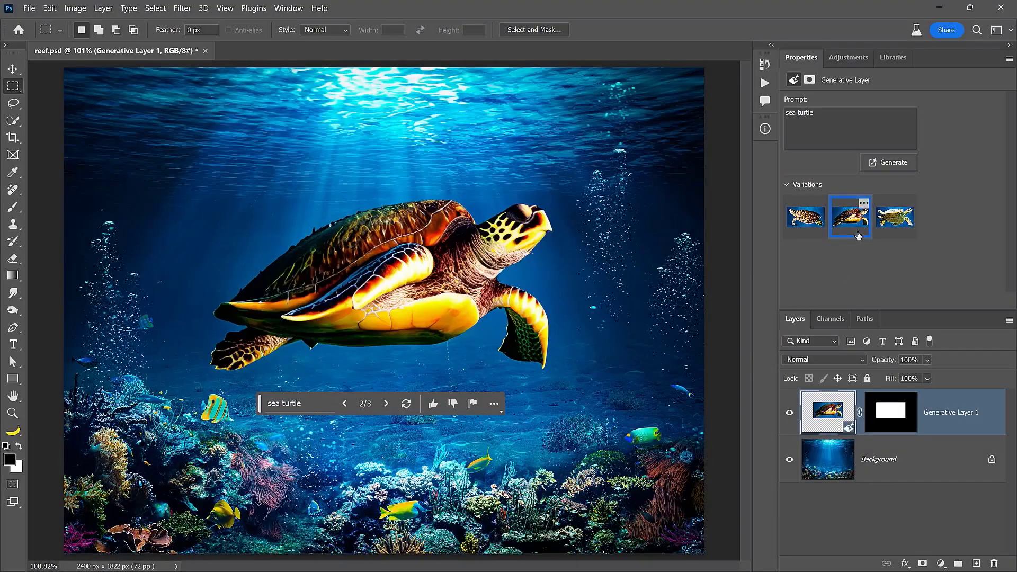
{"action": "left_click", "coordinate": [894, 239]}
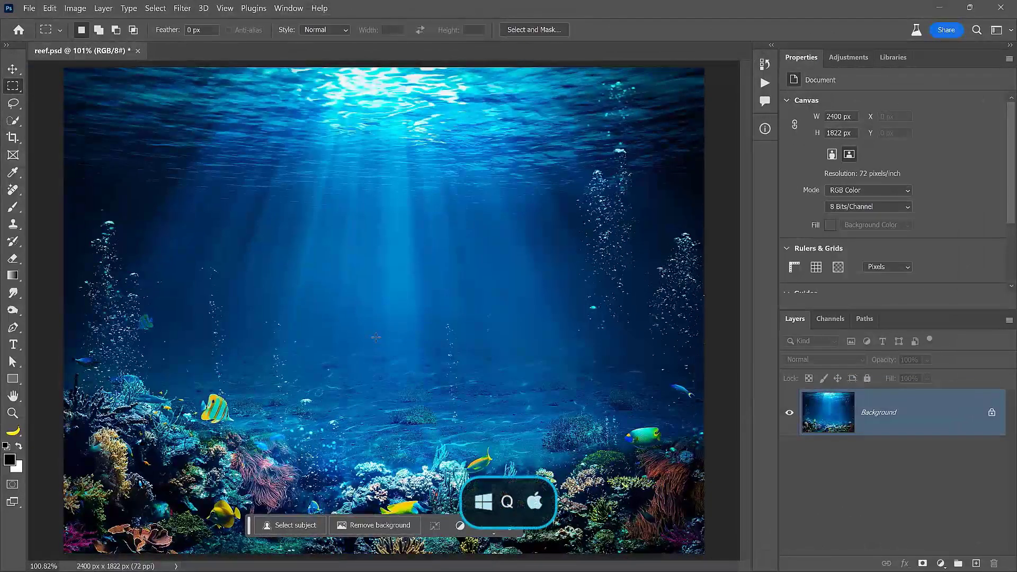
Enter Quick Mask mode, reset the colors to the default black and white, and fill the whole mask with black
{"action": "key", "text": "q"}
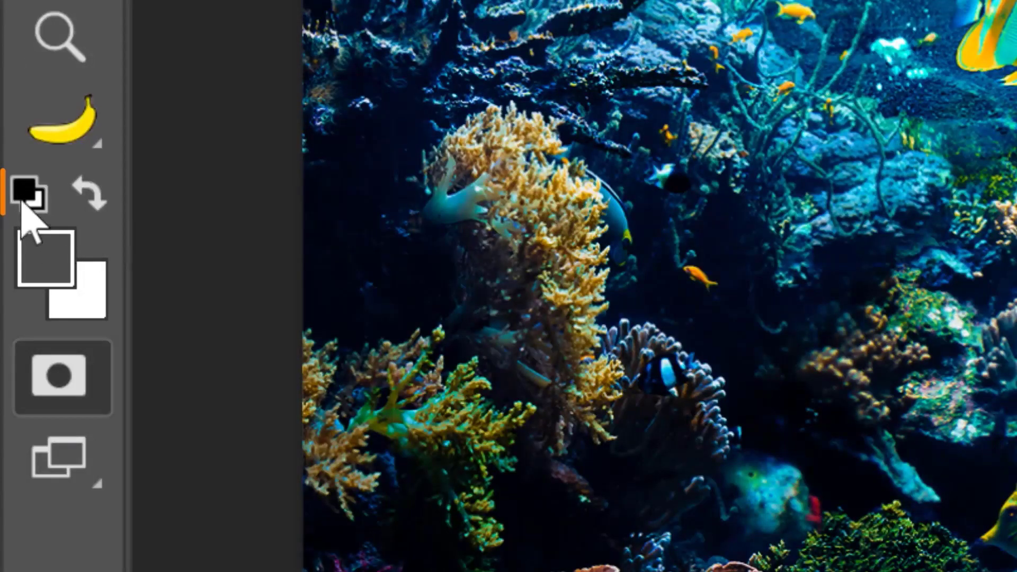
{"action": "left_click", "coordinate": [25, 196]}
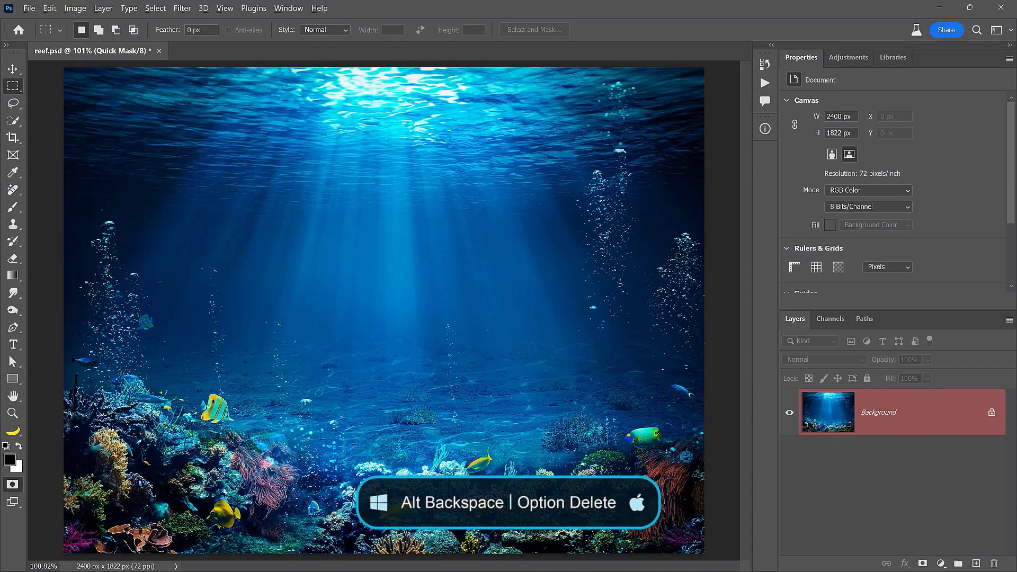
{"action": "key", "text": "alt+BackSpace"}
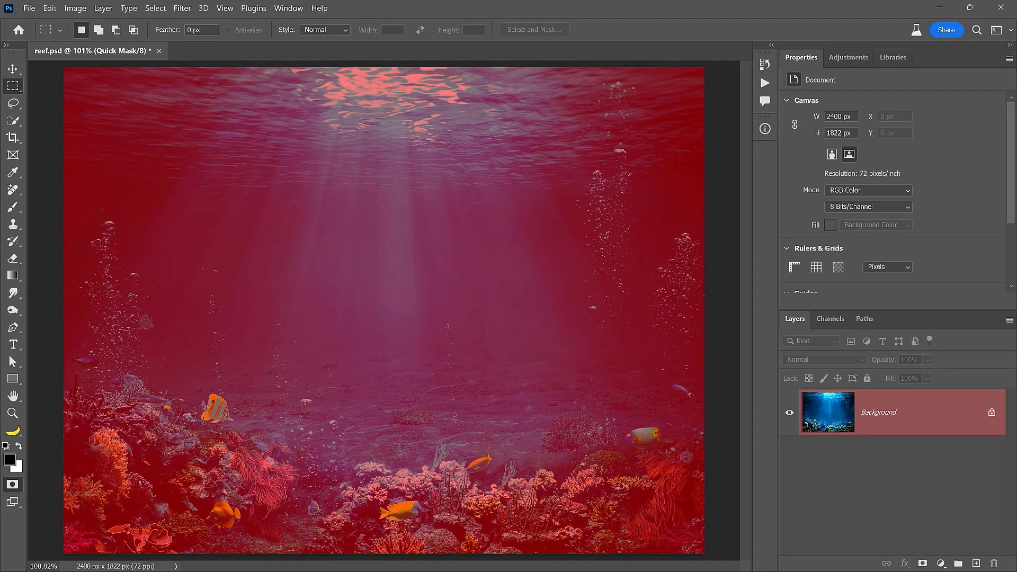
Set the foreground color to a neutral gray with 60% brightness
{"action": "left_click", "coordinate": [10, 459]}
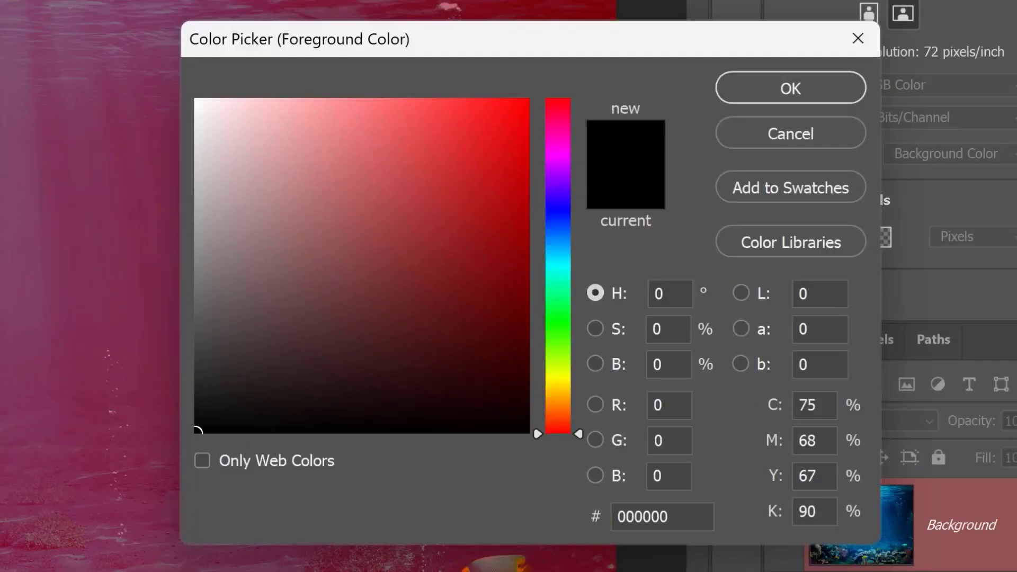
{"action": "left_click", "coordinate": [491, 364]}
{"action": "mouse_move", "coordinate": [195, 428]}
{"action": "left_mouse_down"}
{"action": "mouse_move", "coordinate": [148, 84]}
{"action": "mouse_move", "coordinate": [197, 100]}
{"action": "left_mouse_up"}
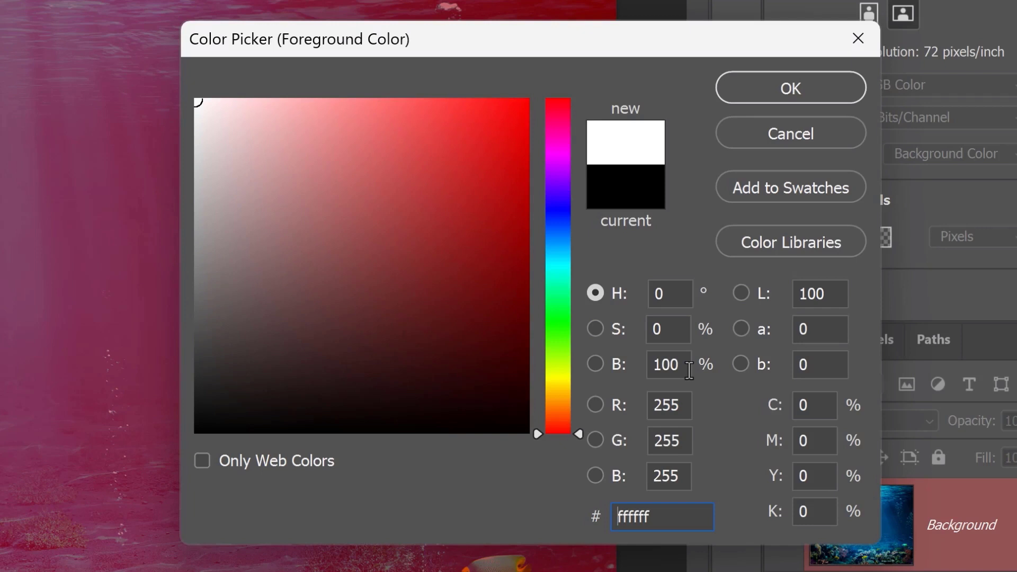
{"action": "left_click_drag", "start_coordinate": [689, 369], "coordinate": [638, 364]}
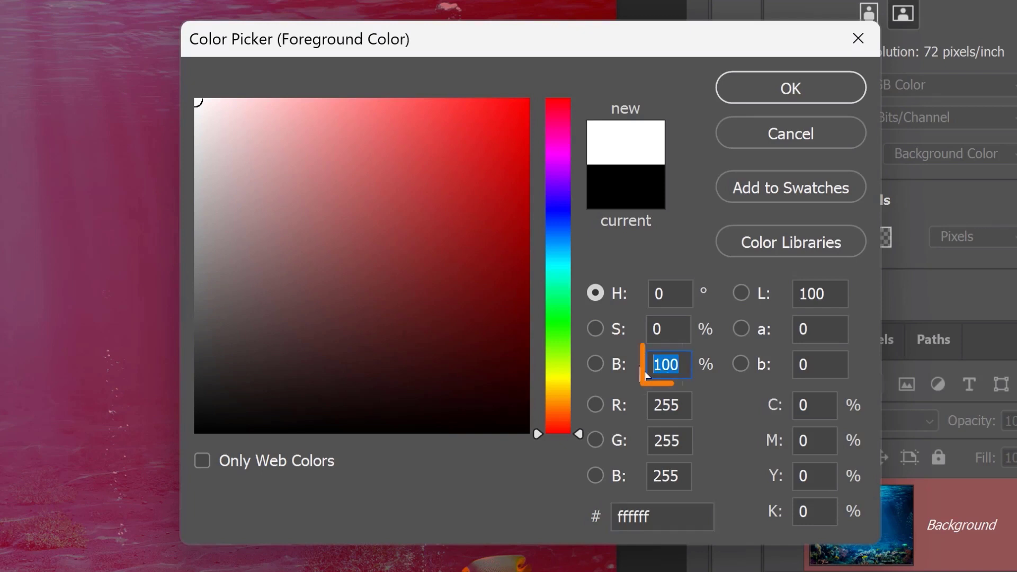
{"action": "type", "text": "60"}
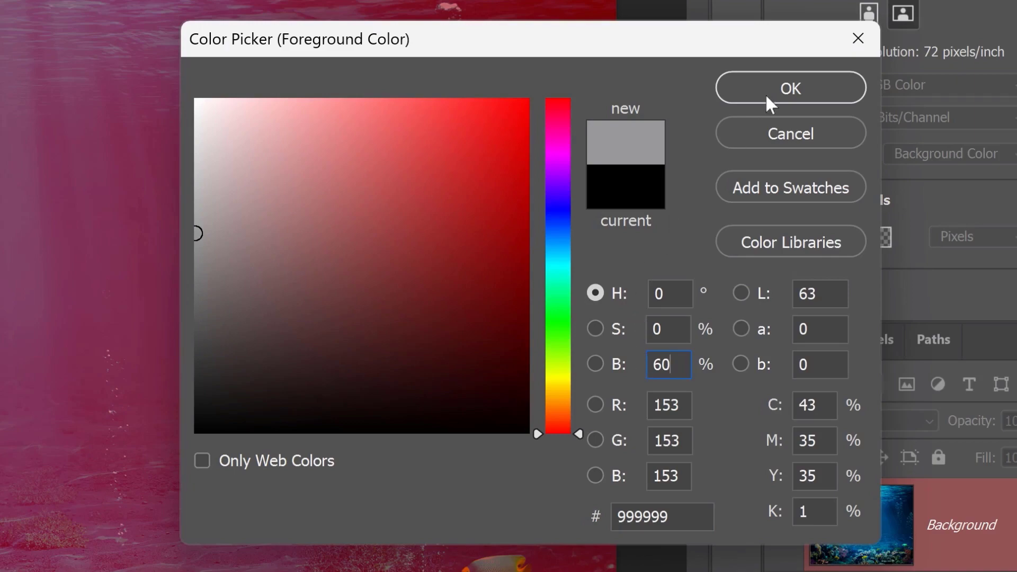
{"action": "left_click", "coordinate": [781, 96]}
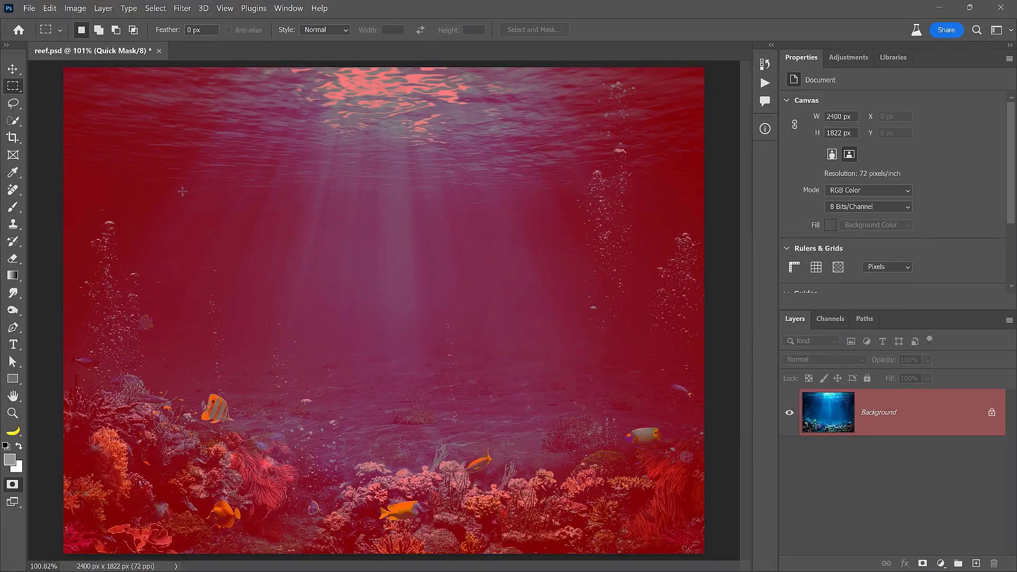
Fill a wide rectangle in the middle of the Quick Mask with the gray foreground color and convert the mask to a selection
{"action": "left_click_drag", "start_coordinate": [182, 191], "coordinate": [567, 380]}
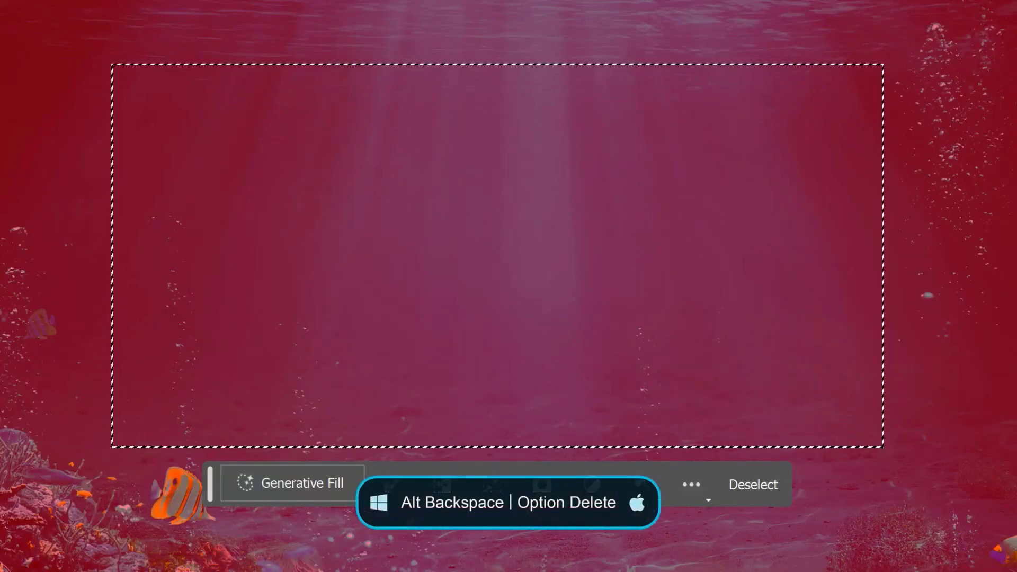
{"action": "key", "text": "alt+BackSpace"}
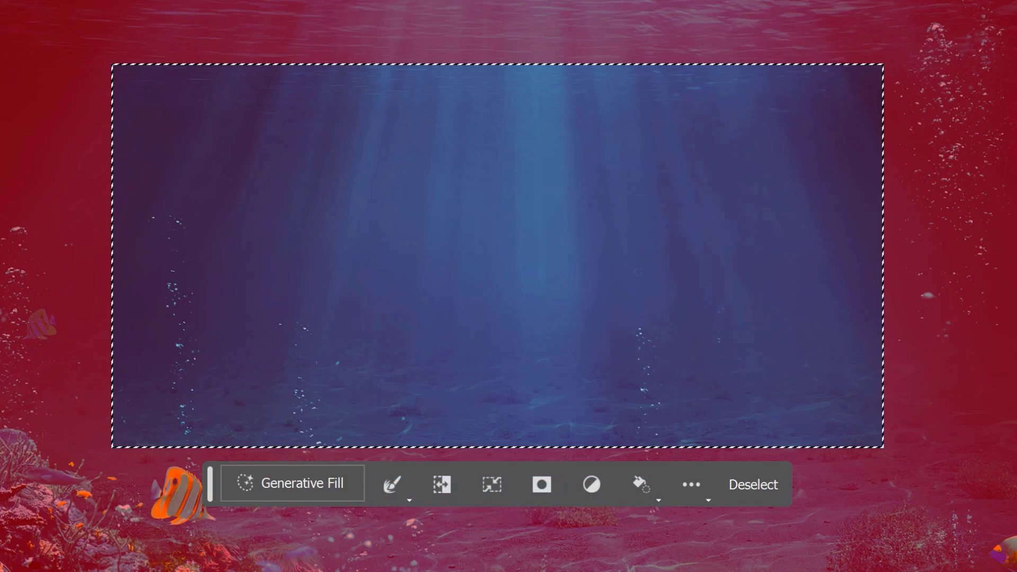
{"action": "key", "text": "q"}
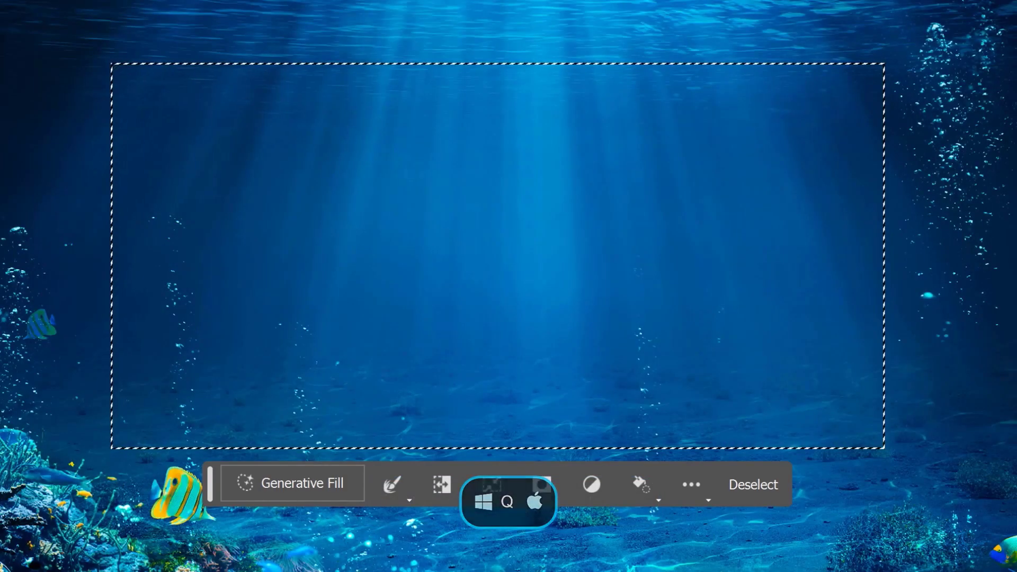
Generate a "sea turtle" in the partial selection with Generative Fill and choose the third variation
{"action": "left_click", "coordinate": [292, 483]}
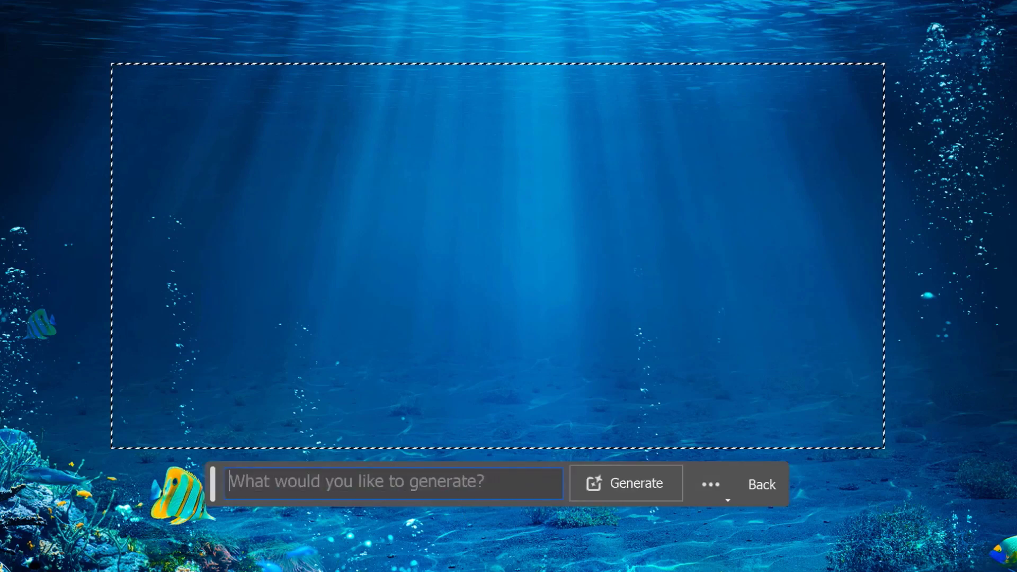
{"action": "type", "text": "sea turtle"}
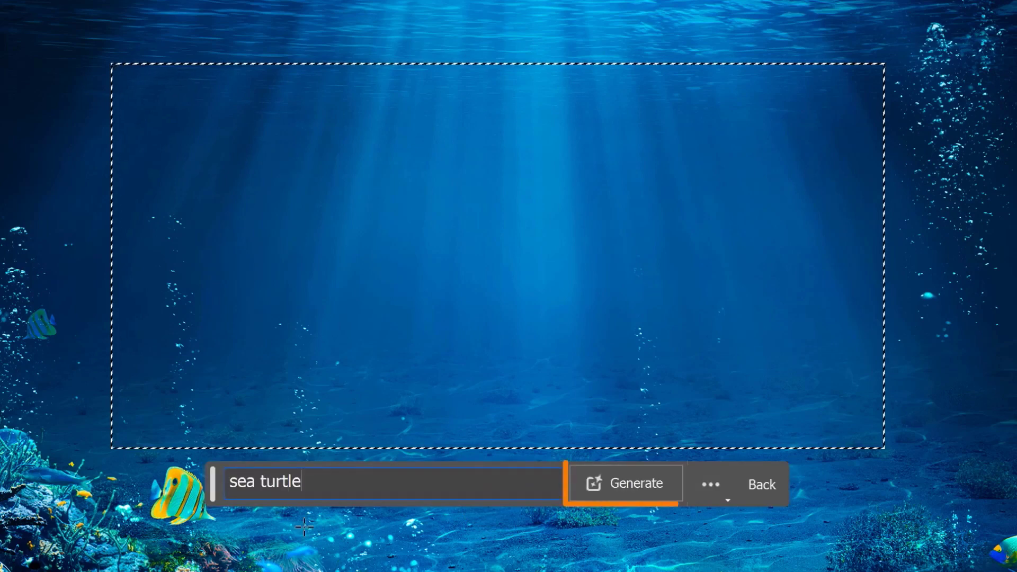
{"action": "key", "text": "Return"}
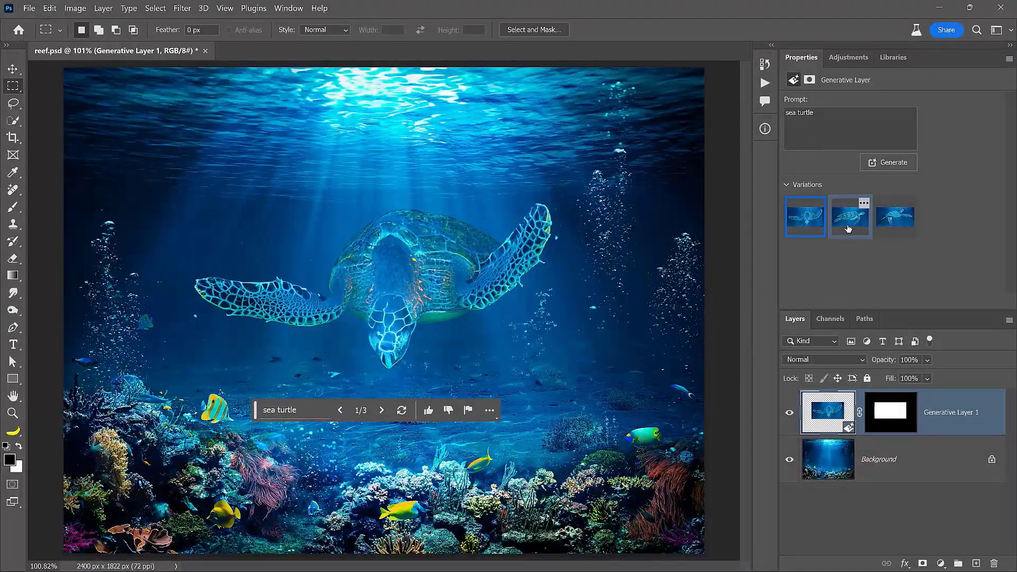
{"action": "left_click", "coordinate": [847, 227]}
{"action": "left_click", "coordinate": [900, 226]}
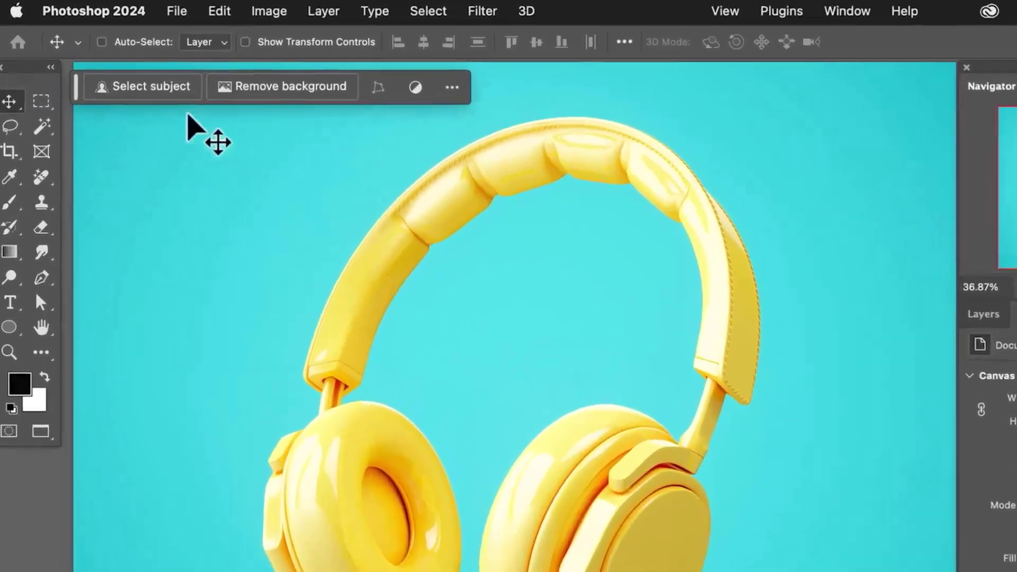
Select the headphones as the subject, contract the selection by 10 pixels, and invert it to target the background
{"action": "left_click", "coordinate": [169, 90]}
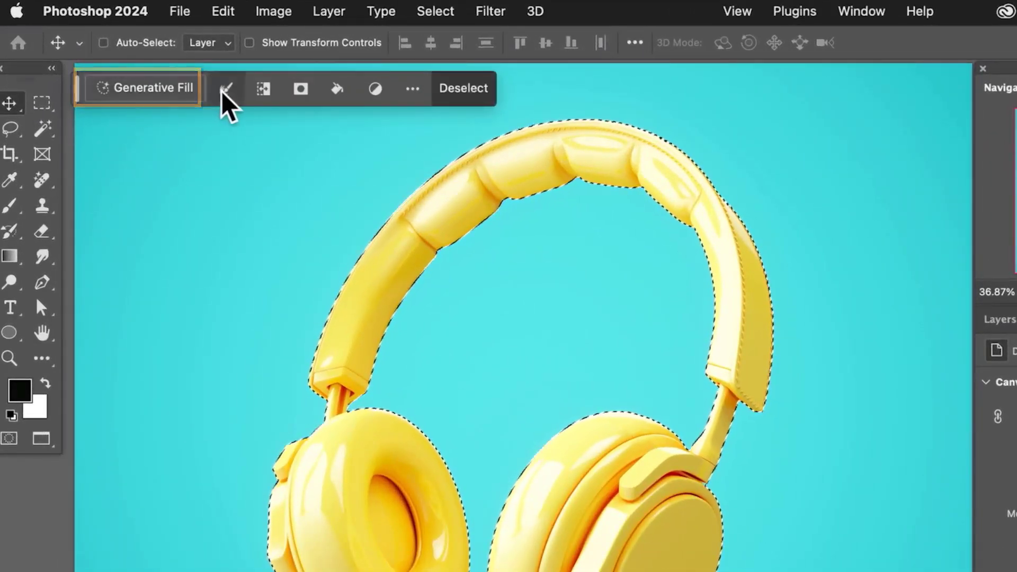
{"action": "left_click", "coordinate": [225, 90]}
{"action": "left_click", "coordinate": [273, 186]}
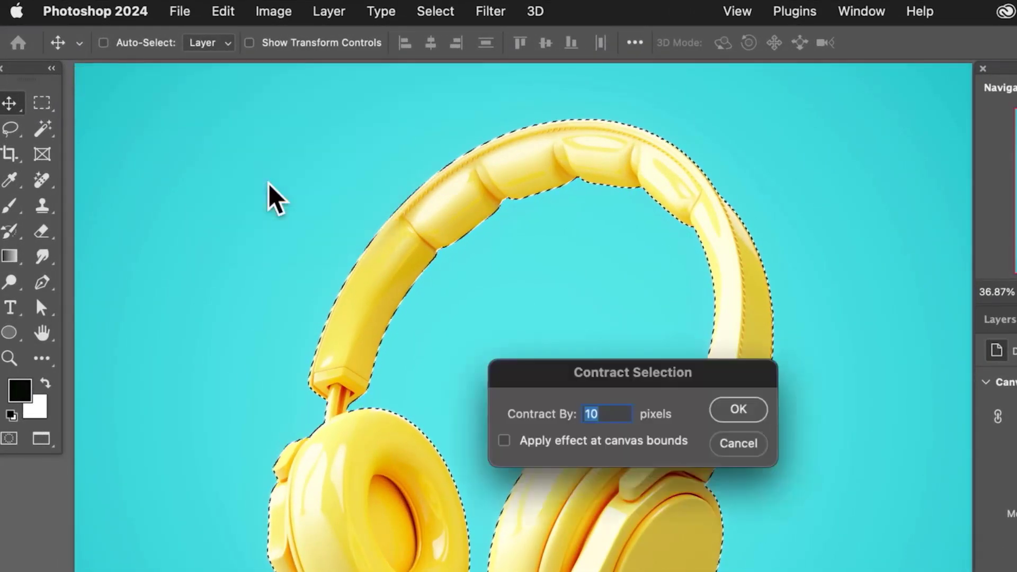
{"action": "key", "text": "Escape"}
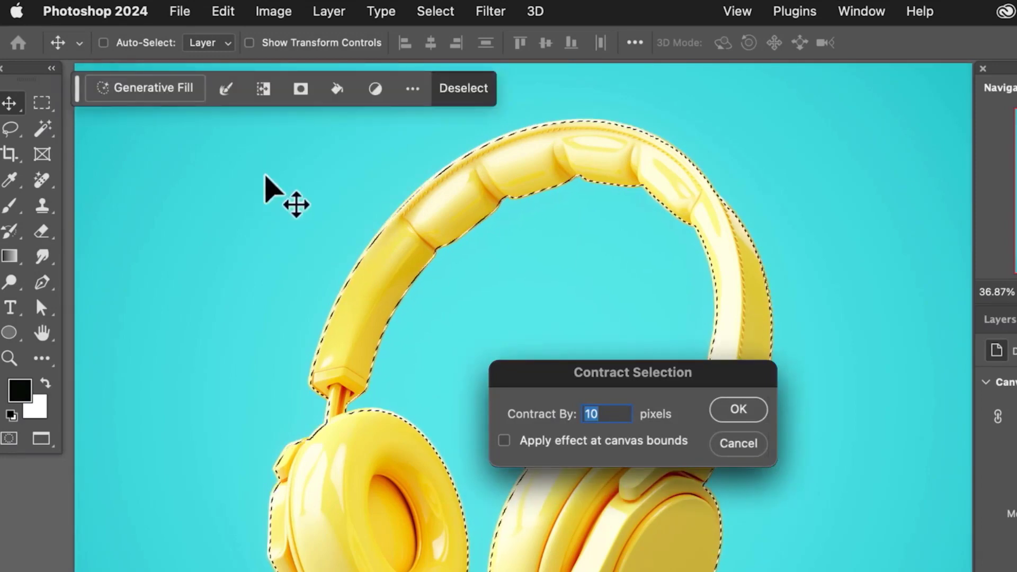
{"action": "left_click", "coordinate": [263, 94]}
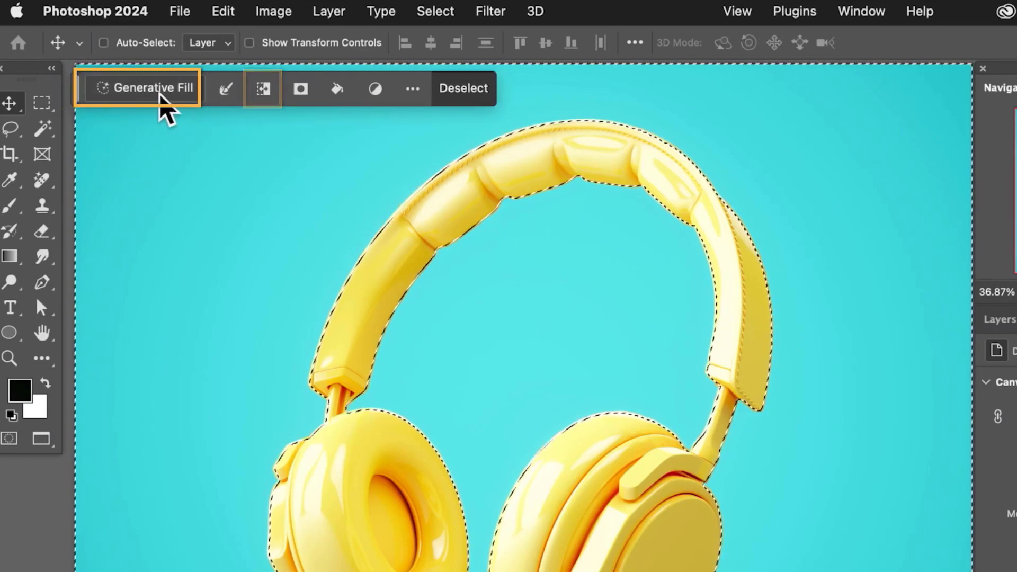
Generate a "splash" background with Generative Fill, compare the variations and choose the third one
{"action": "left_click", "coordinate": [160, 94]}
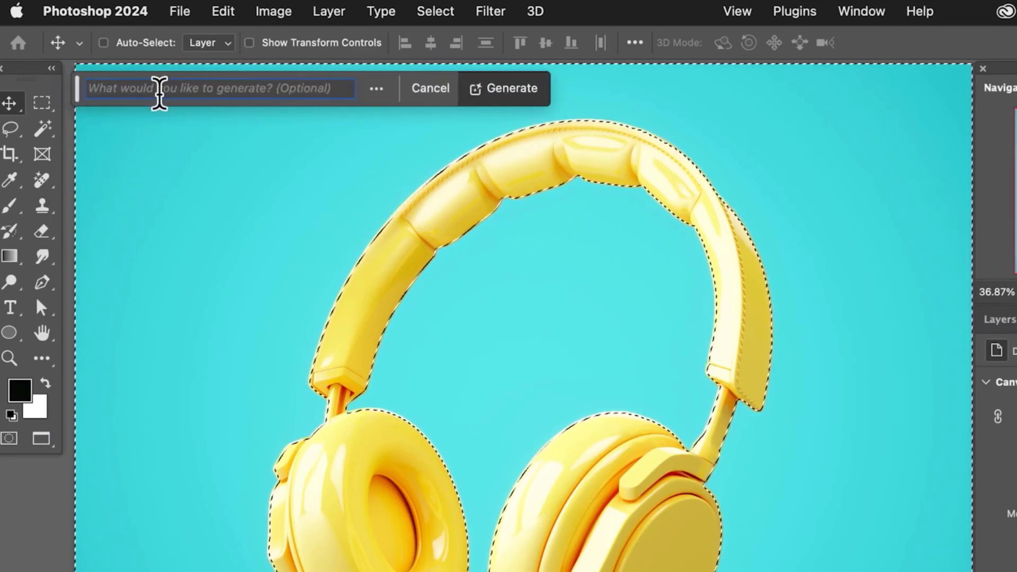
{"action": "type", "text": "splash"}
{"action": "key", "text": "Return"}
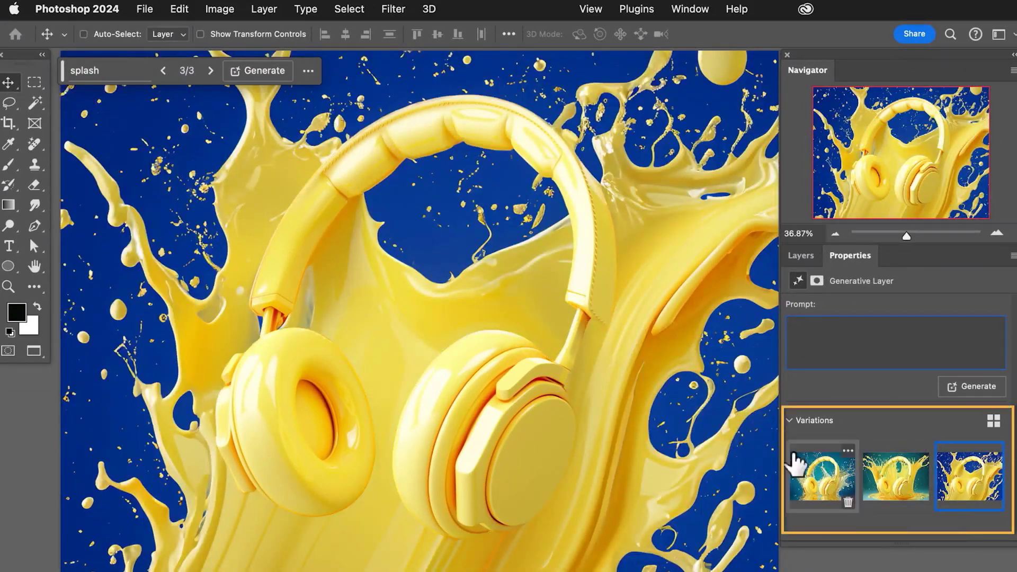
{"action": "left_click", "coordinate": [814, 485]}
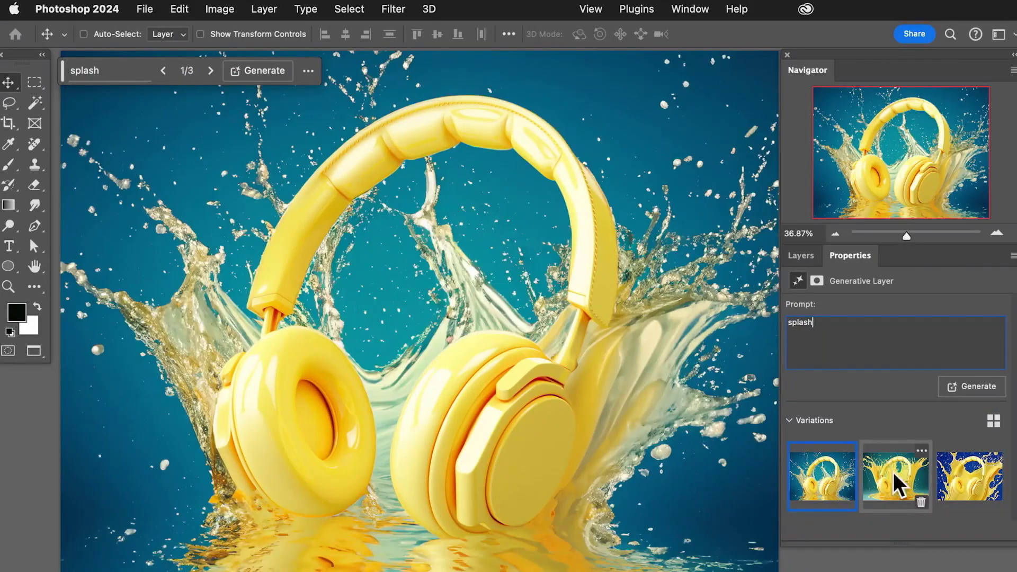
{"action": "left_click", "coordinate": [894, 475]}
{"action": "left_click", "coordinate": [949, 474]}
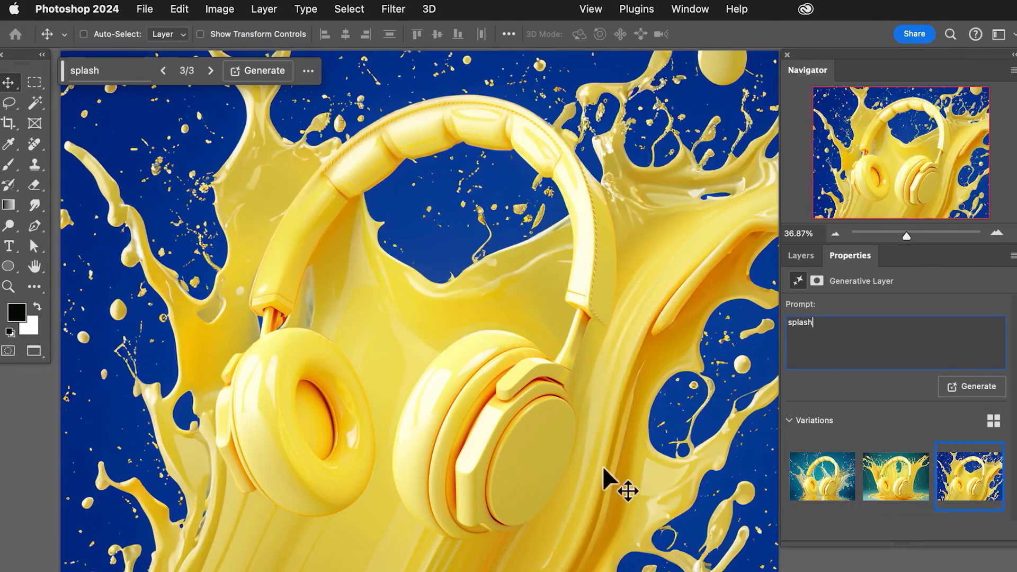
Generate new backgrounds on the same generative layer with the prompt "clouds in sky" and choose the first variation
{"action": "triple_click", "coordinate": [821, 345]}
{"action": "type", "text": "clouds in sky"}
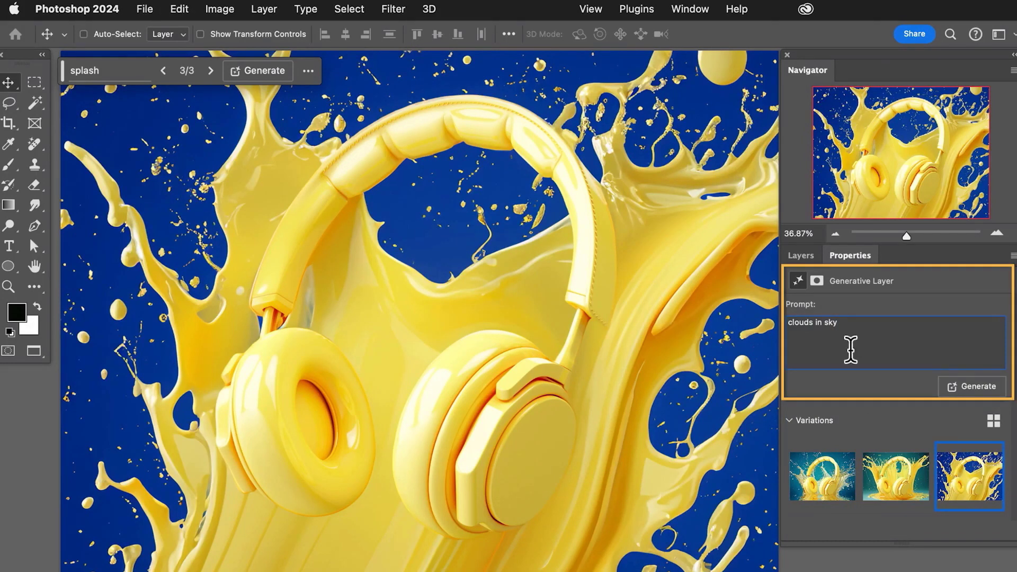
{"action": "left_click", "coordinate": [974, 387]}
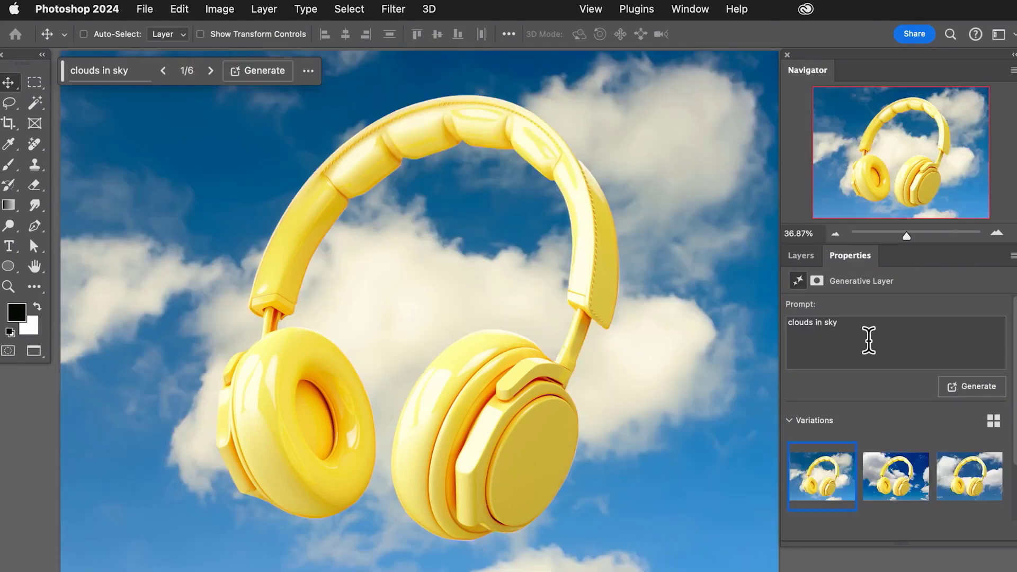
{"action": "left_click", "coordinate": [882, 470]}
{"action": "left_click", "coordinate": [947, 481]}
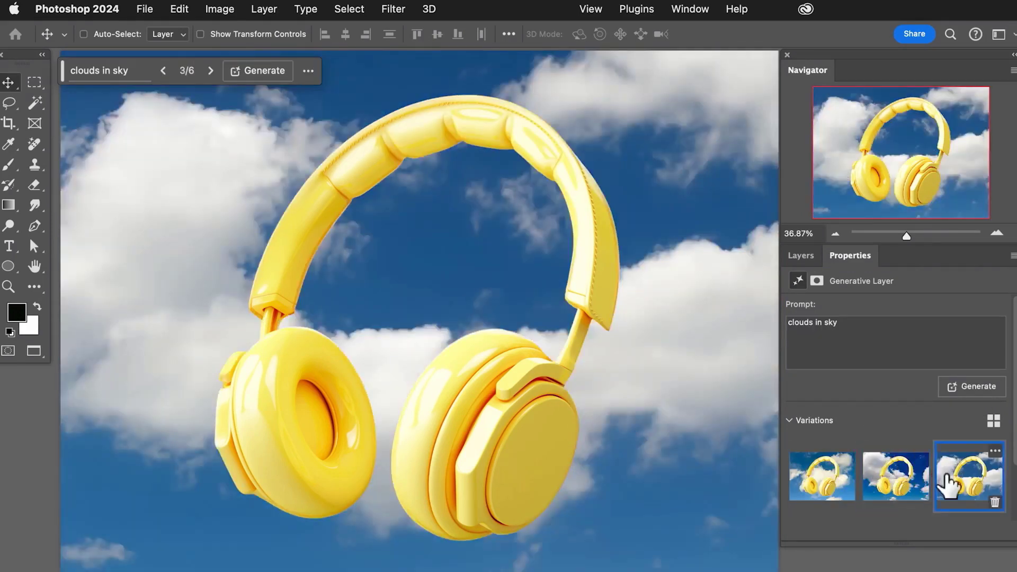
{"action": "left_click", "coordinate": [817, 485]}
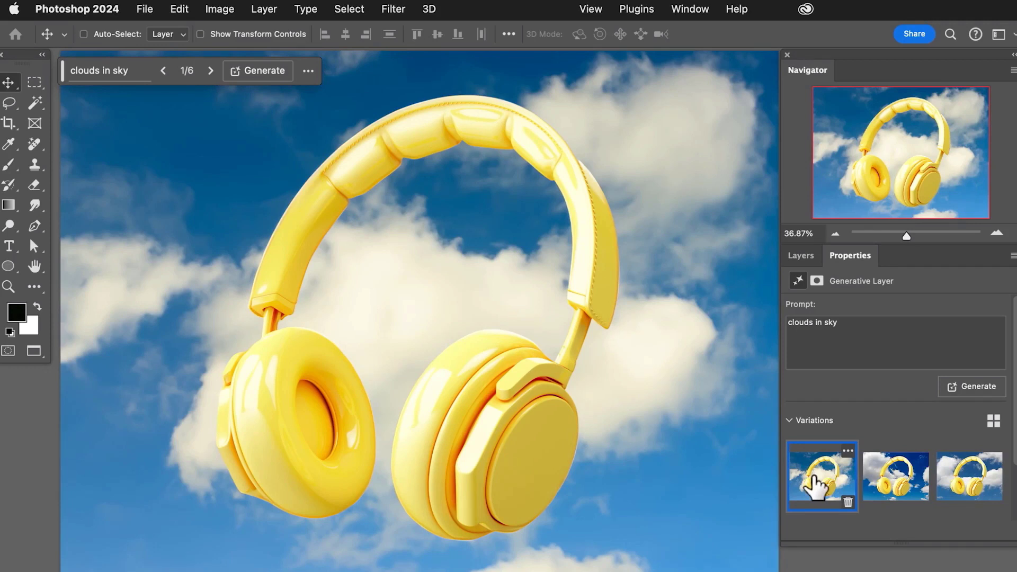
Generate backgrounds with the prompt "professional music studio yellow with speakers and instruments and mixing boards" and choose the third variation
{"action": "left_click", "coordinate": [842, 347]}
{"action": "type", "text": "professional music studio yellow with speakers and instruments and mixing boards"}
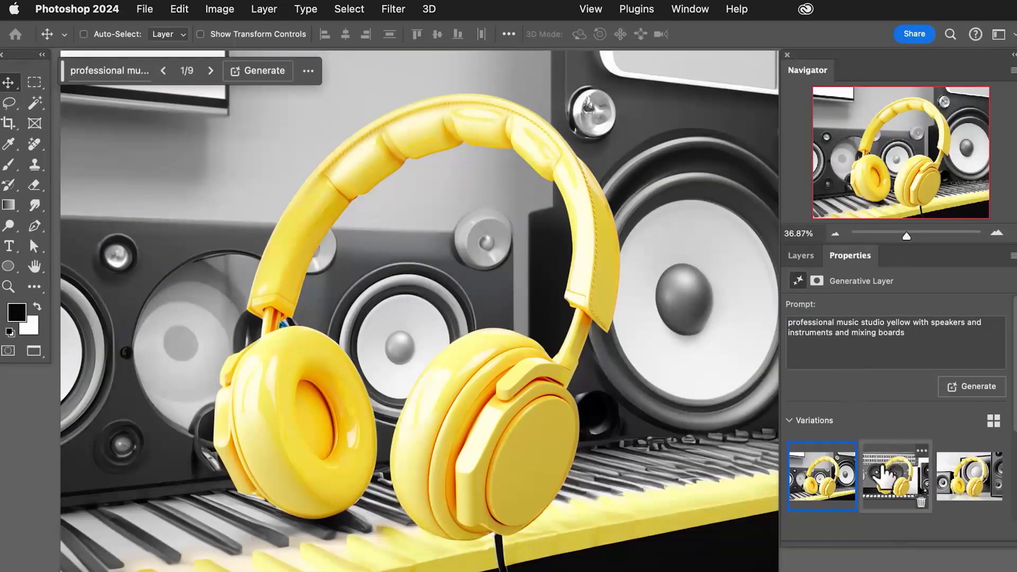
{"action": "left_click", "coordinate": [894, 476]}
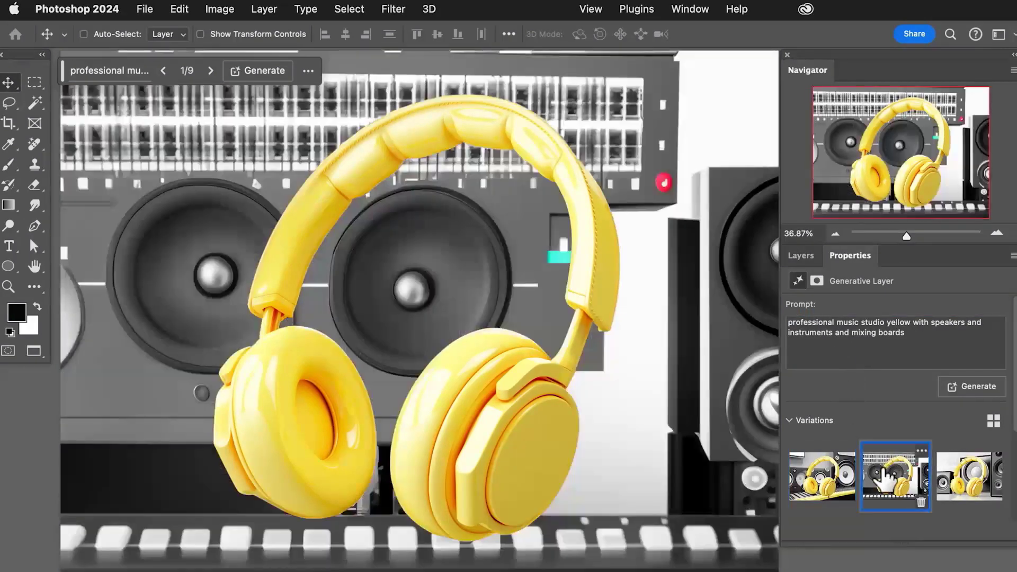
{"action": "left_click", "coordinate": [952, 479]}
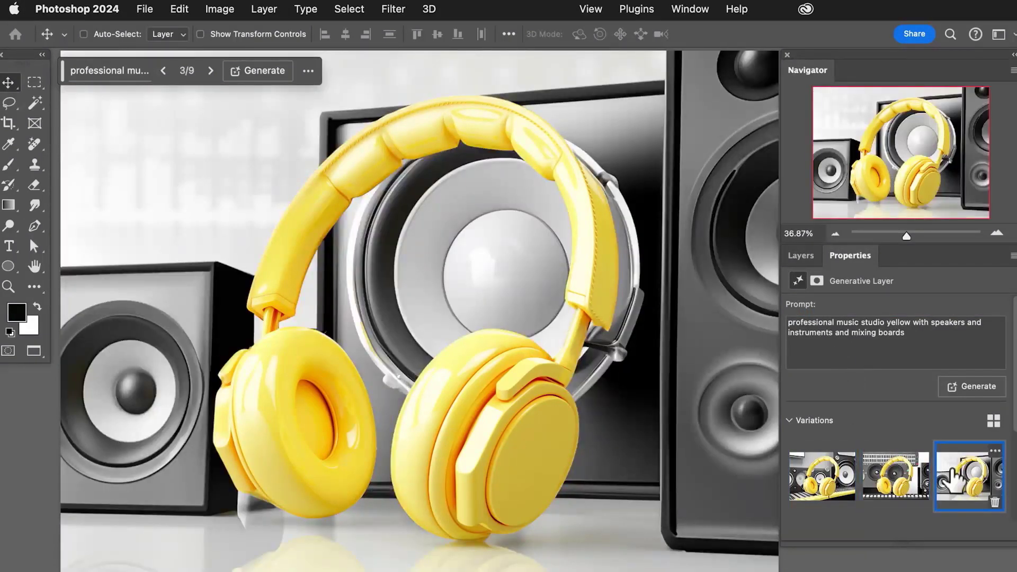
Generate backgrounds with the prompt "headphones smashing rocks", compare the variations and choose the first one
{"action": "triple_click", "coordinate": [915, 344]}
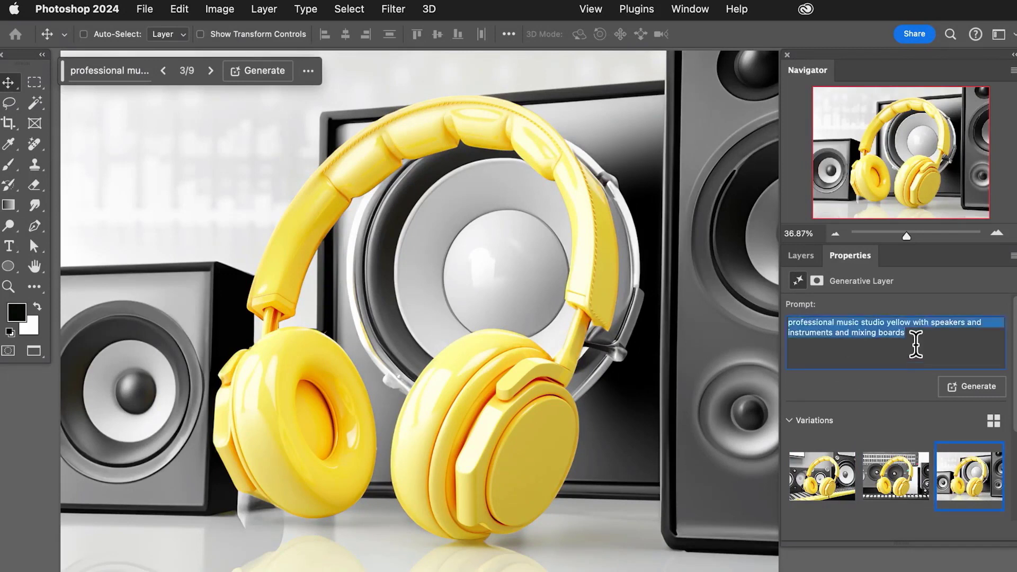
{"action": "type", "text": "headphones smashing rocks"}
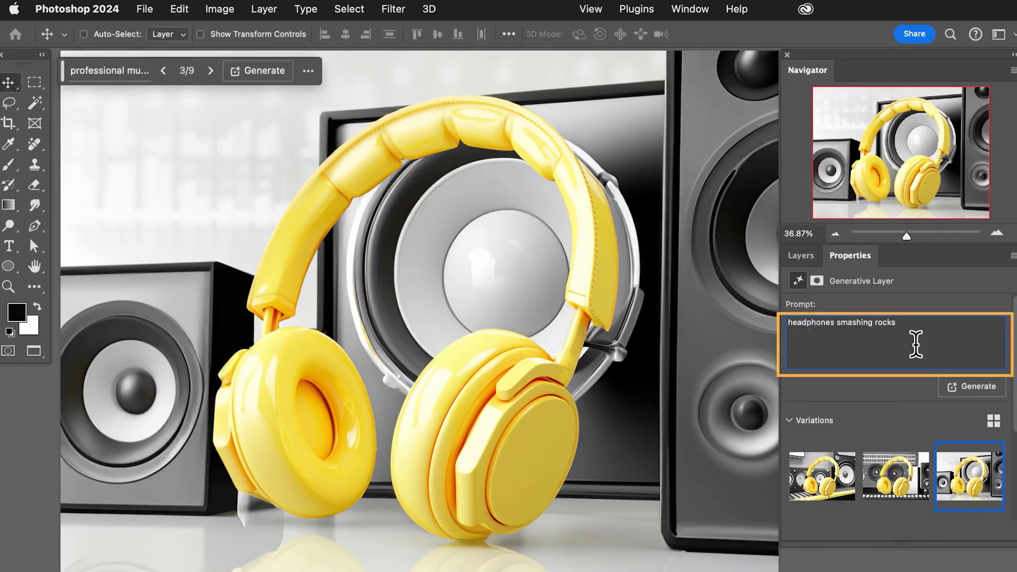
{"action": "key", "text": "Return"}
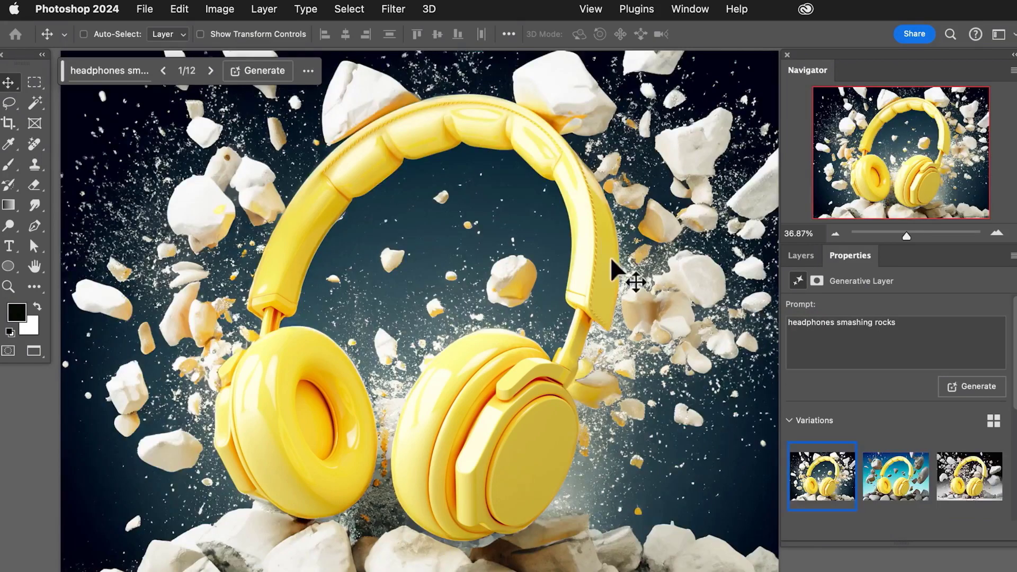
{"action": "left_click", "coordinate": [893, 469]}
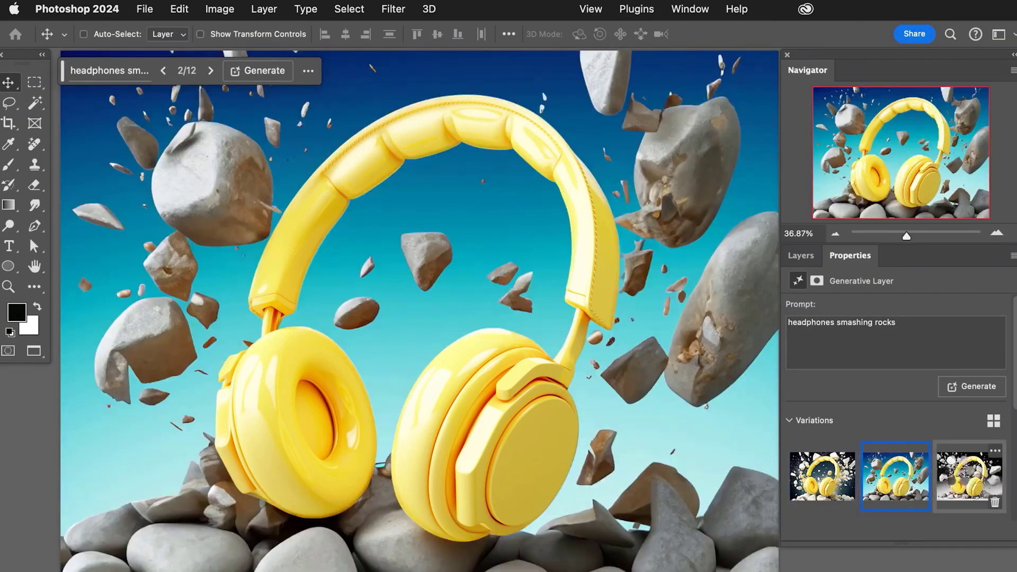
{"action": "left_click", "coordinate": [959, 478]}
{"action": "left_click", "coordinate": [815, 482]}
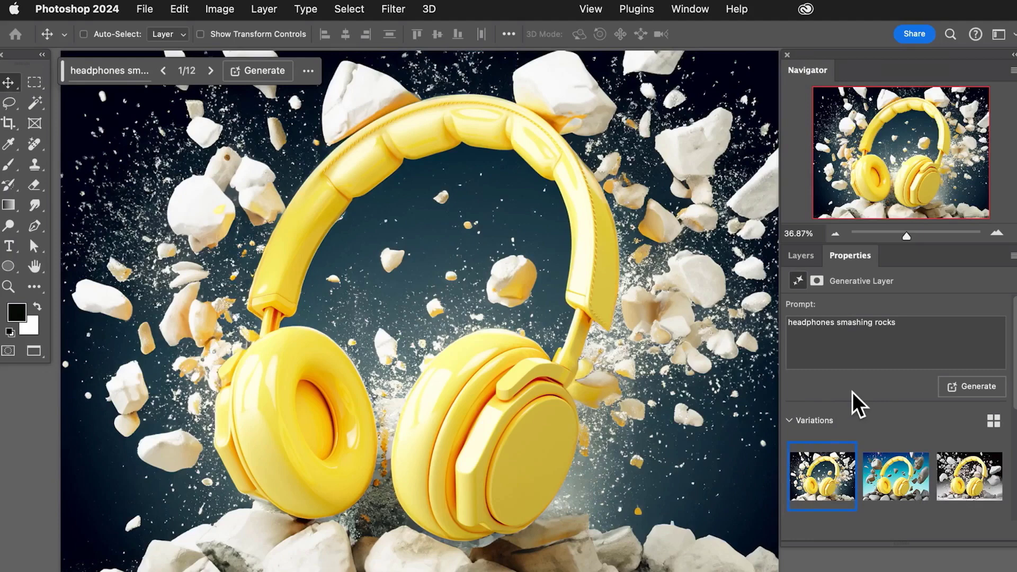
Review the earlier studio, clouds and splash variations of the generative layer, ending on the first smashing rocks variation
{"action": "scroll", "coordinate": [853, 421], "scroll_direction": "down", "scroll_amount": 5}
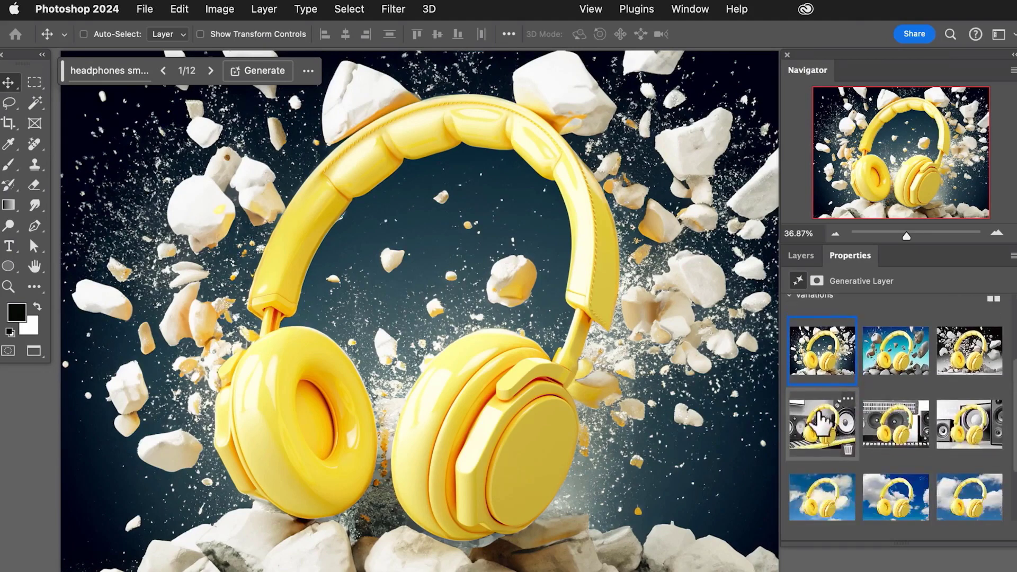
{"action": "left_click", "coordinate": [822, 420]}
{"action": "scroll", "coordinate": [820, 416], "scroll_direction": "down", "scroll_amount": 3}
{"action": "left_click", "coordinate": [818, 418]}
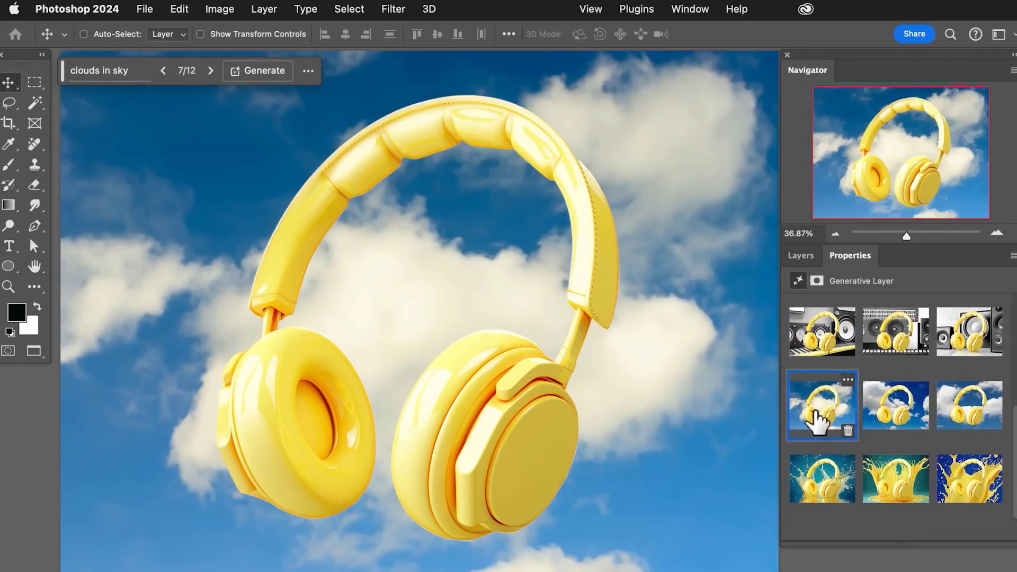
{"action": "left_click", "coordinate": [818, 479]}
{"action": "scroll", "coordinate": [817, 495], "scroll_direction": "up", "scroll_amount": 5}
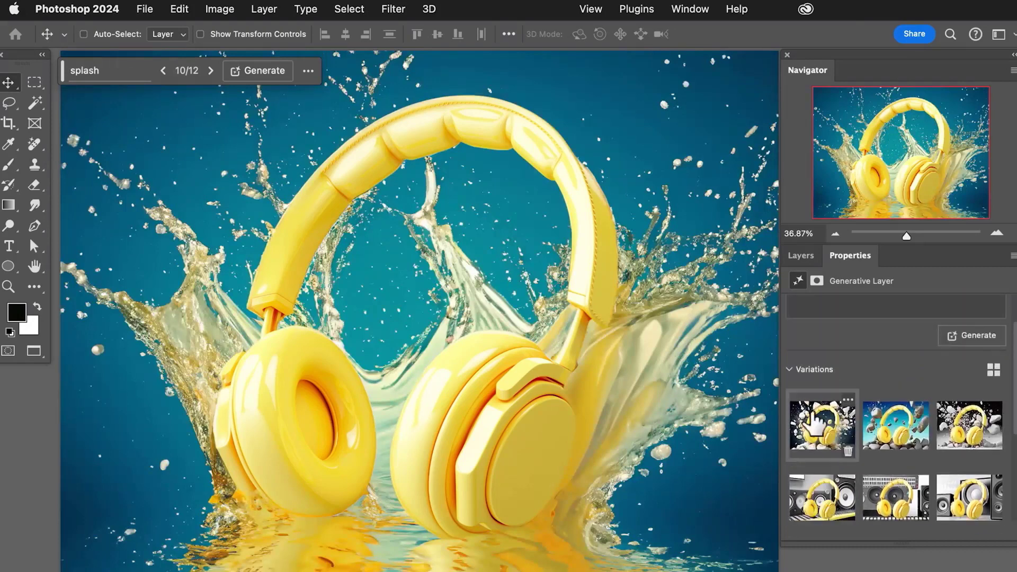
{"action": "left_click", "coordinate": [817, 422]}
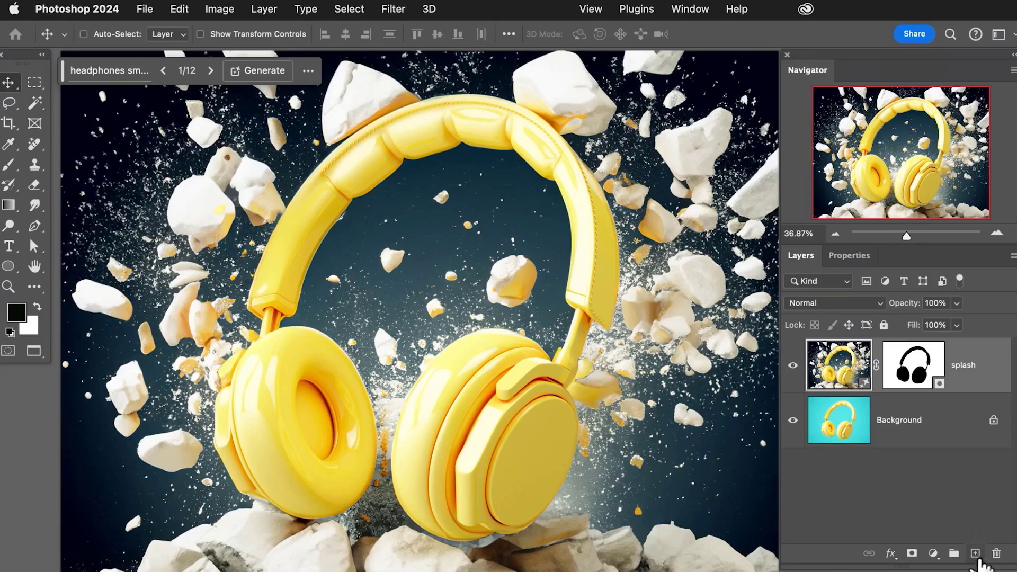
Add four empty layers above the splash generative layer and select the lowest of them, Layer 1
{"action": "left_click", "coordinate": [975, 553]}
{"action": "left_click", "coordinate": [975, 553]}
{"action": "left_click", "coordinate": [975, 553]}
{"action": "left_click", "coordinate": [975, 552]}
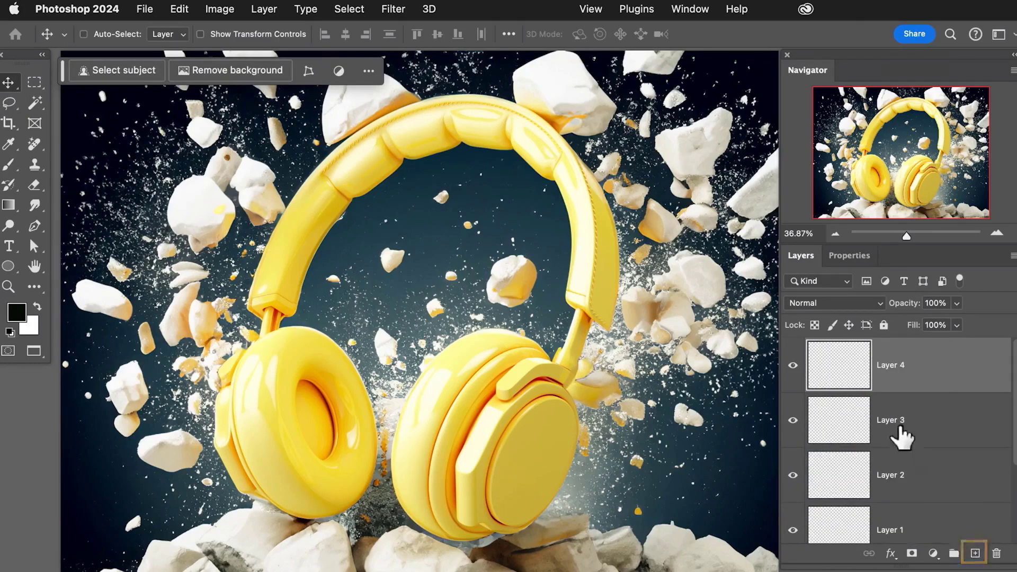
{"action": "scroll", "coordinate": [900, 416], "scroll_direction": "down", "scroll_amount": 1}
{"action": "left_click", "coordinate": [909, 502]}
{"action": "scroll", "coordinate": [912, 506], "scroll_direction": "down", "scroll_amount": 2}
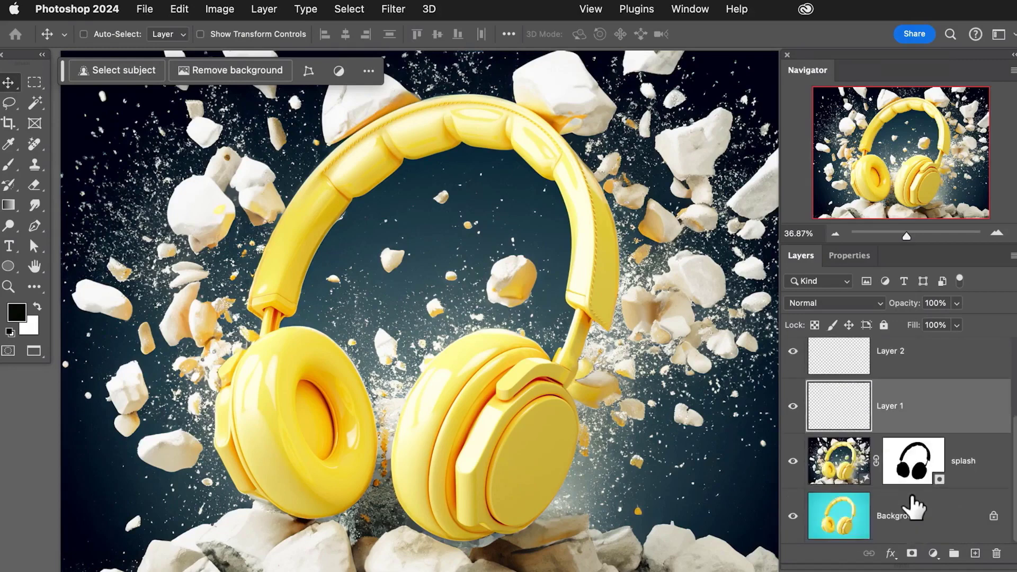
Copy the merged image into Layer 1 with Apply Image, using Multiply blending at 100% opacity
{"action": "left_click", "coordinate": [222, 9]}
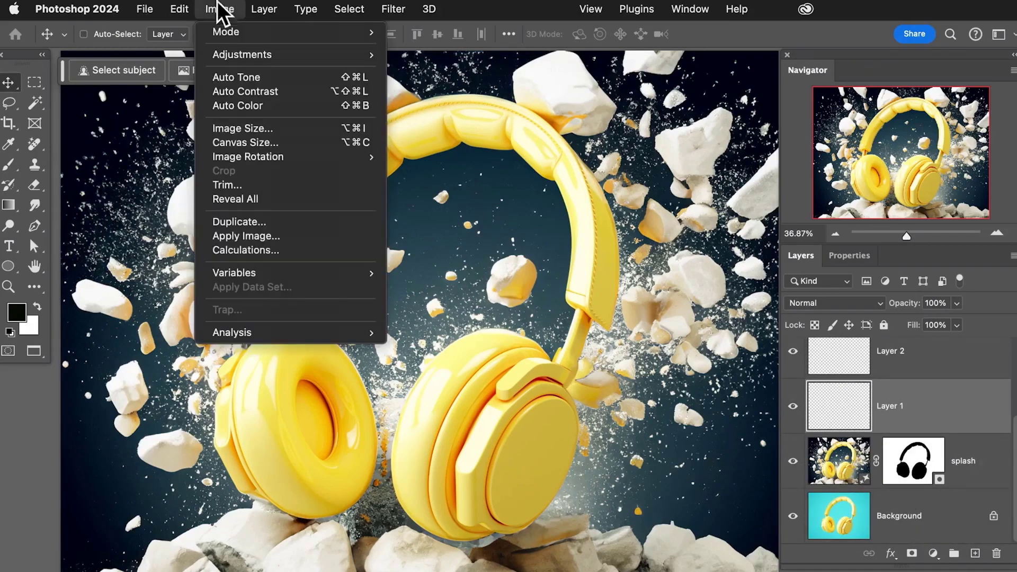
{"action": "left_click", "coordinate": [258, 240]}
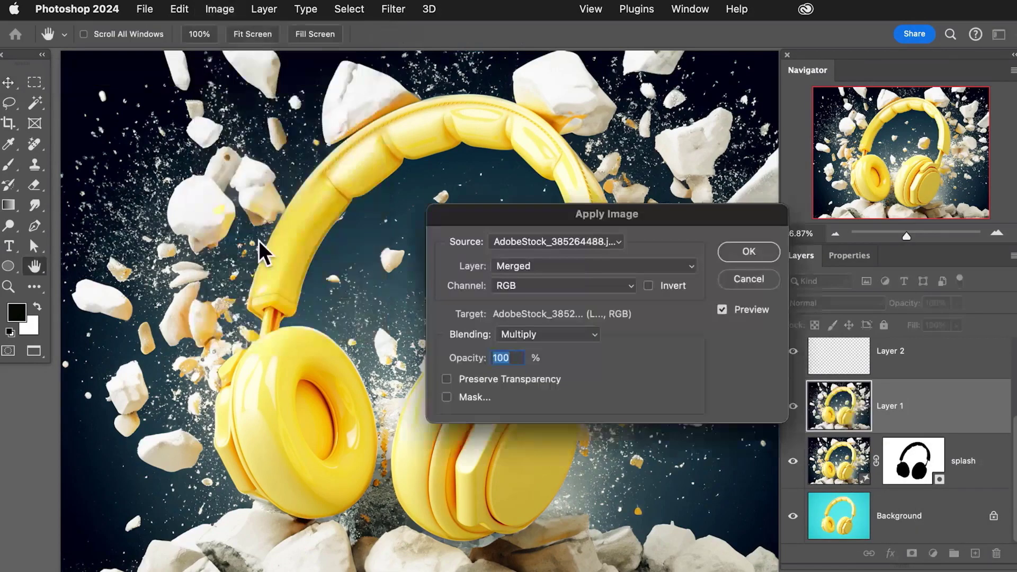
{"action": "left_click", "coordinate": [748, 252]}
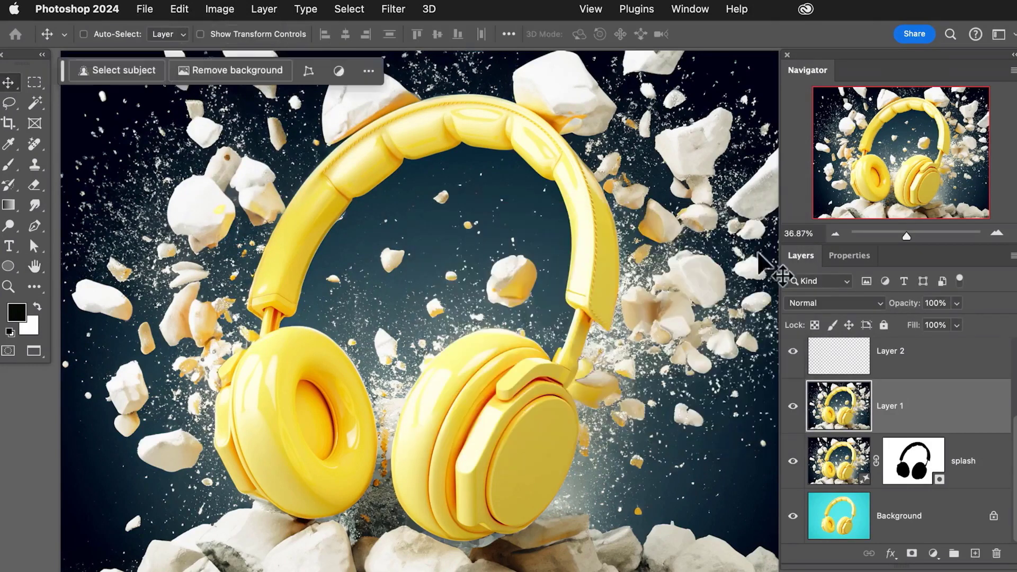
Hide Layer 1 and switch the splash generative layer to the third music studio variation
{"action": "left_click", "coordinate": [840, 469]}
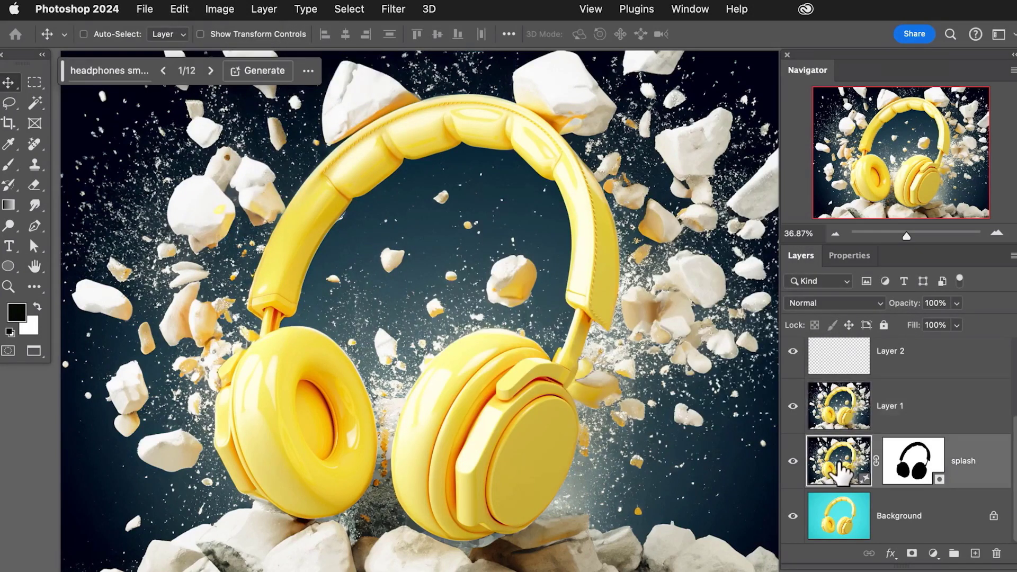
{"action": "left_click", "coordinate": [846, 416]}
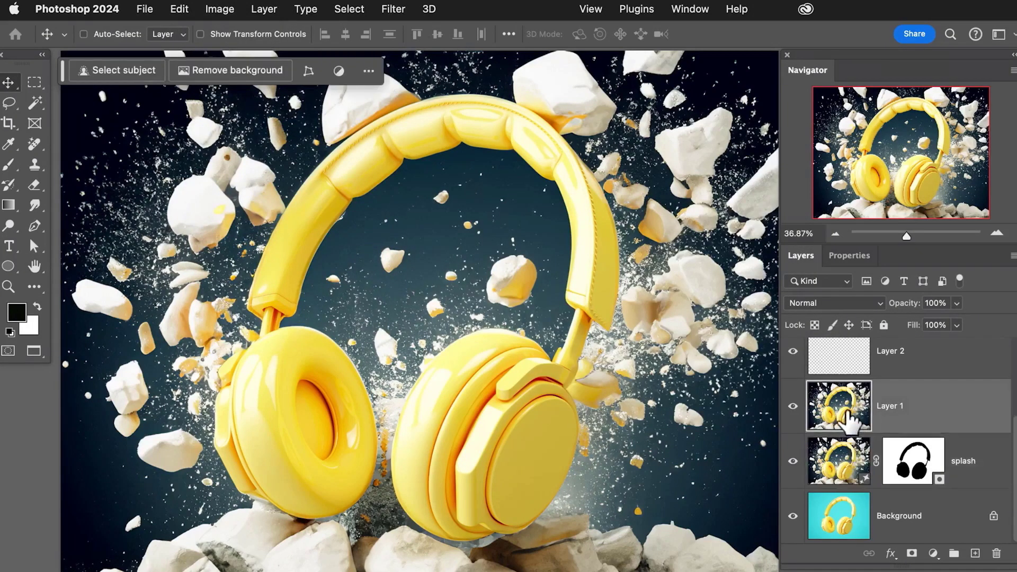
{"action": "left_click", "coordinate": [793, 406]}
{"action": "left_click", "coordinate": [833, 466]}
{"action": "left_click", "coordinate": [855, 259]}
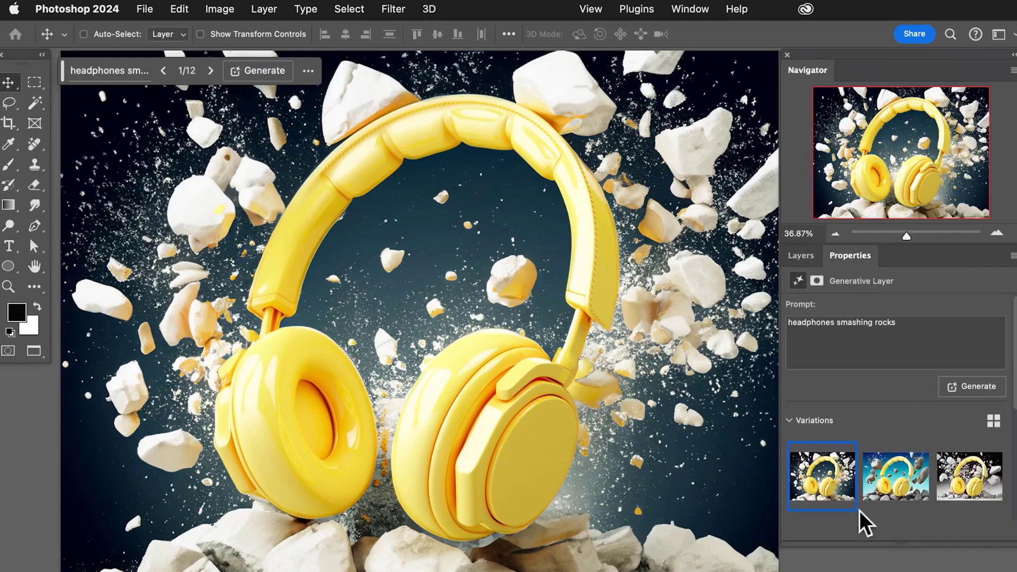
{"action": "scroll", "coordinate": [847, 452], "scroll_direction": "down", "scroll_amount": 3}
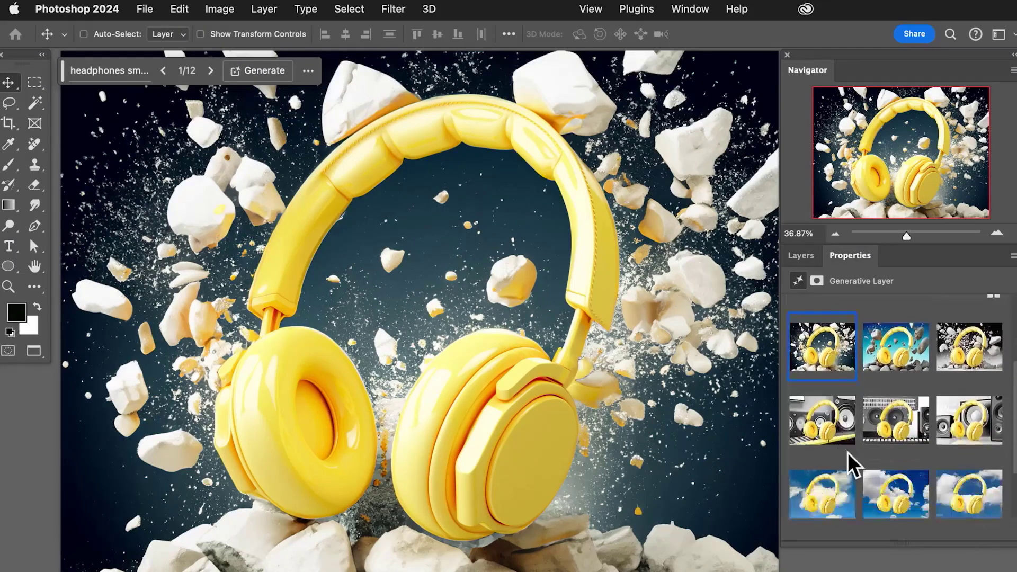
{"action": "left_click", "coordinate": [950, 430]}
Copy the merged studio image into Layer 2 with Apply Image, using Multiply blending at 100% opacity, and hide Layer 2
{"action": "left_click", "coordinate": [804, 261]}
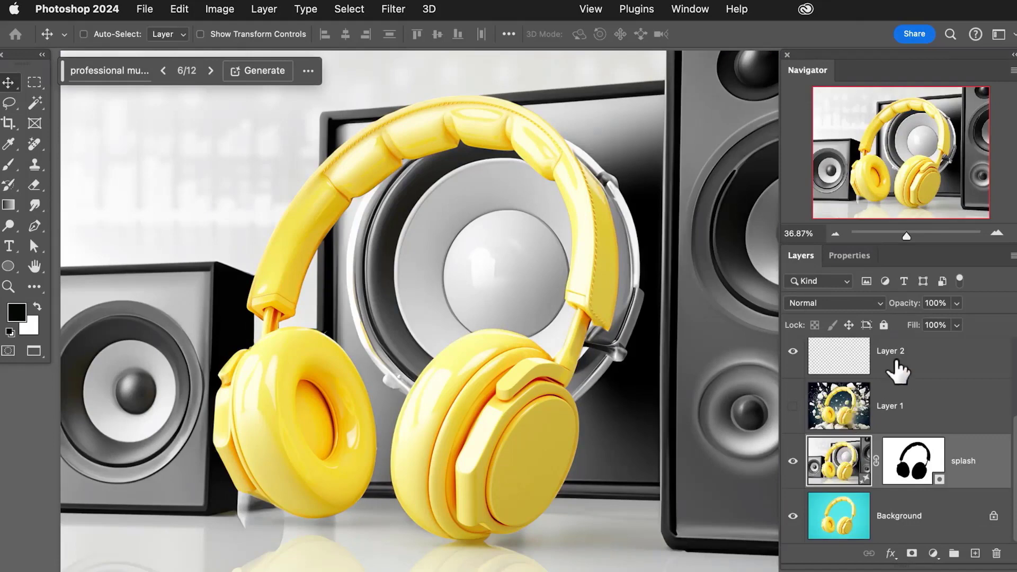
{"action": "left_click", "coordinate": [867, 364]}
{"action": "left_click", "coordinate": [219, 9]}
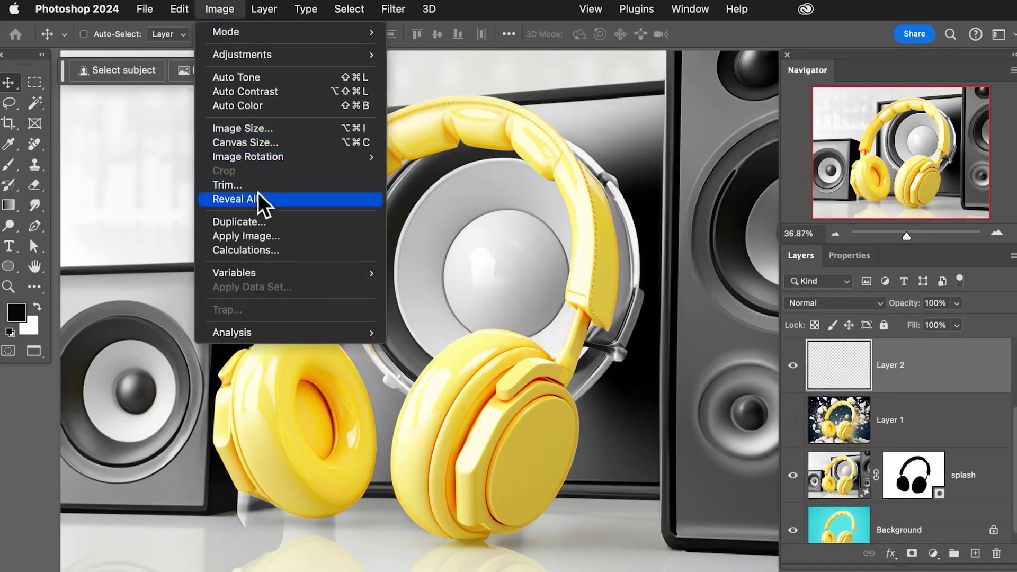
{"action": "left_click", "coordinate": [259, 234]}
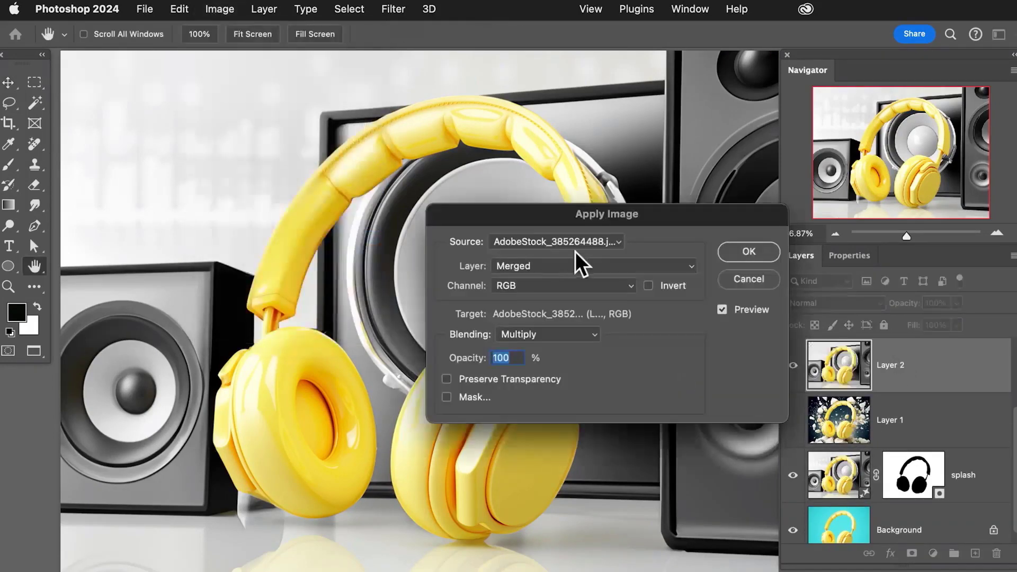
{"action": "left_click", "coordinate": [737, 252]}
{"action": "left_click", "coordinate": [792, 365]}
Switch the splash generative layer to the second clouds in sky variation
{"action": "left_click", "coordinate": [837, 469]}
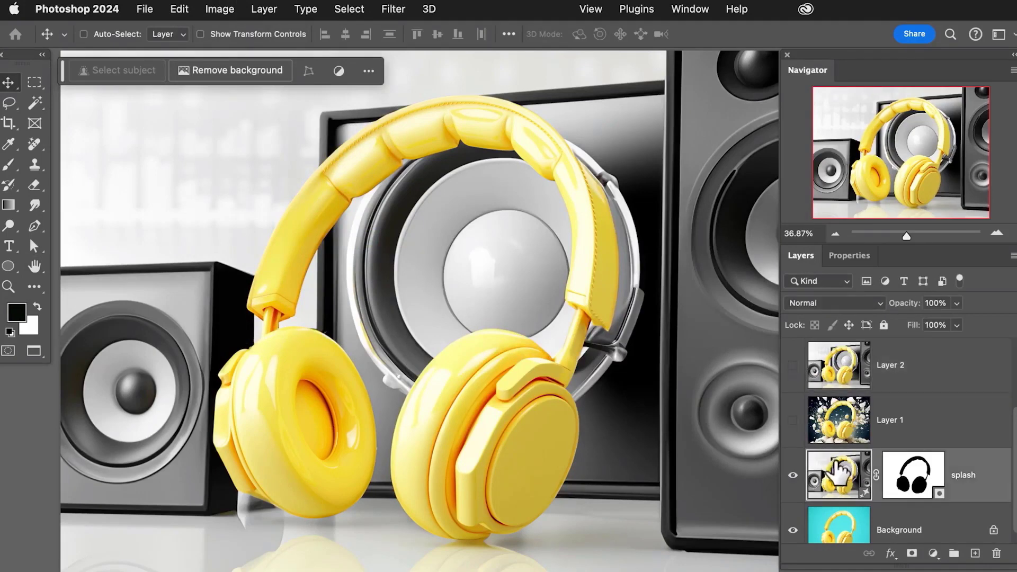
{"action": "left_click", "coordinate": [849, 256]}
{"action": "scroll", "coordinate": [852, 403], "scroll_direction": "down", "scroll_amount": 5}
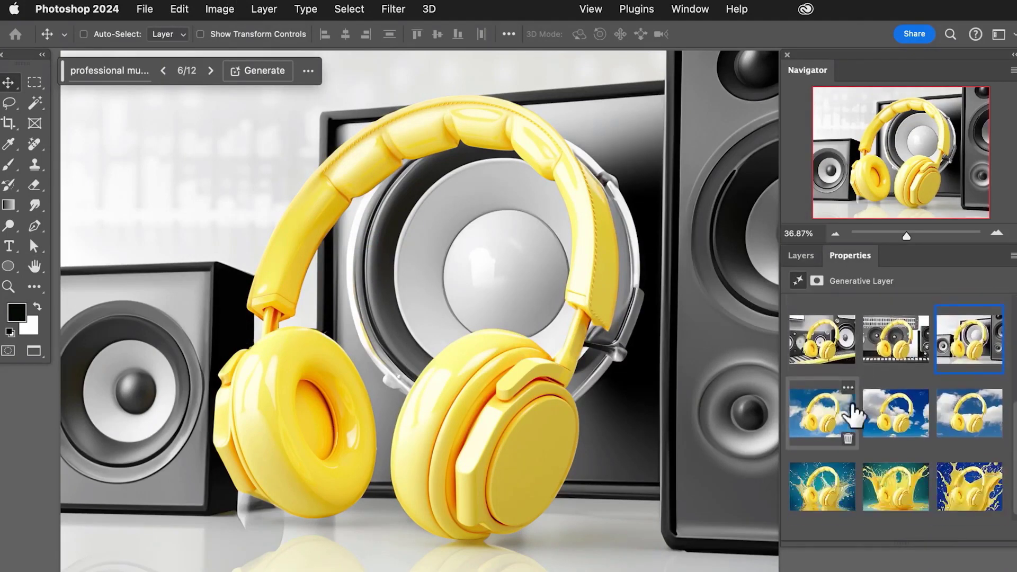
{"action": "left_click", "coordinate": [895, 419]}
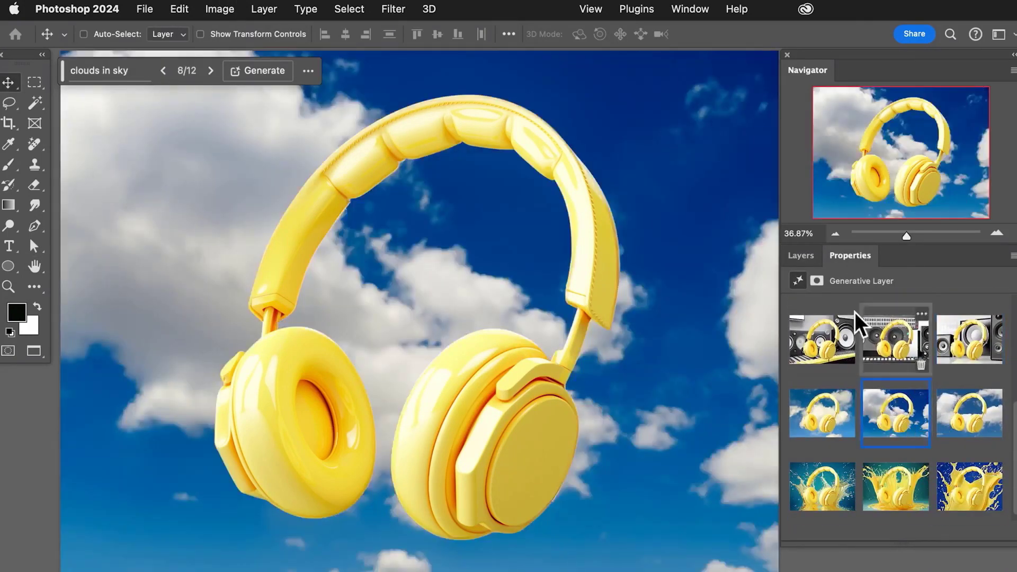
Copy the merged clouds image into Layer 3 with Apply Image and hide Layer 3
{"action": "left_click", "coordinate": [796, 256]}
{"action": "scroll", "coordinate": [844, 420], "scroll_direction": "up", "scroll_amount": 3}
{"action": "left_click", "coordinate": [907, 403]}
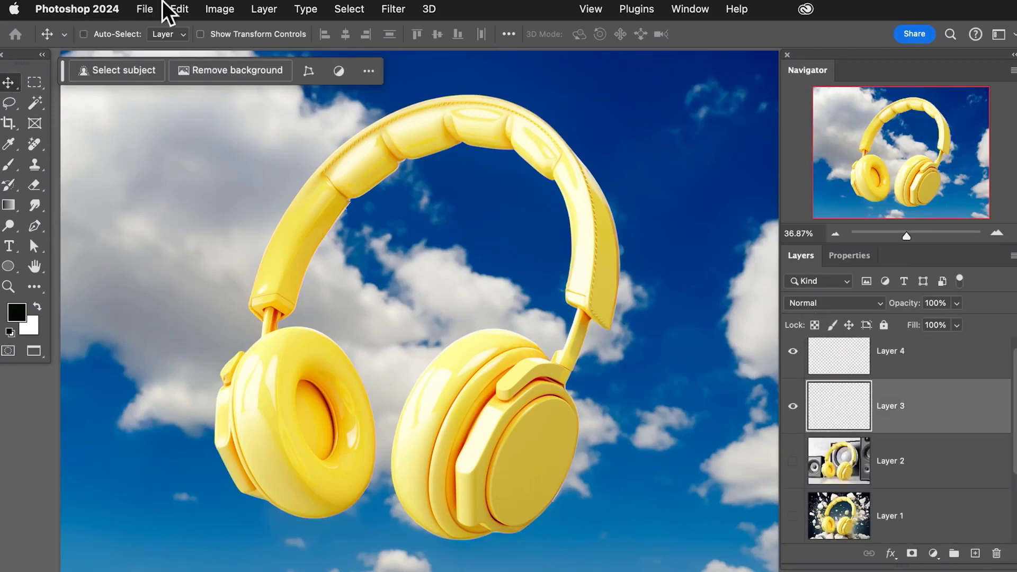
{"action": "left_click", "coordinate": [214, 7]}
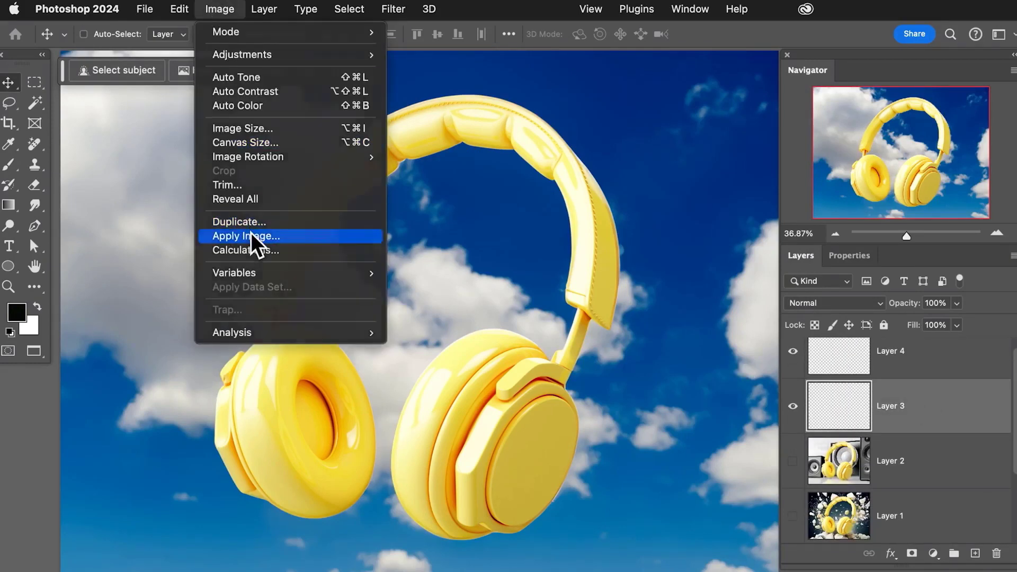
{"action": "left_click", "coordinate": [250, 233]}
{"action": "key", "text": "Return"}
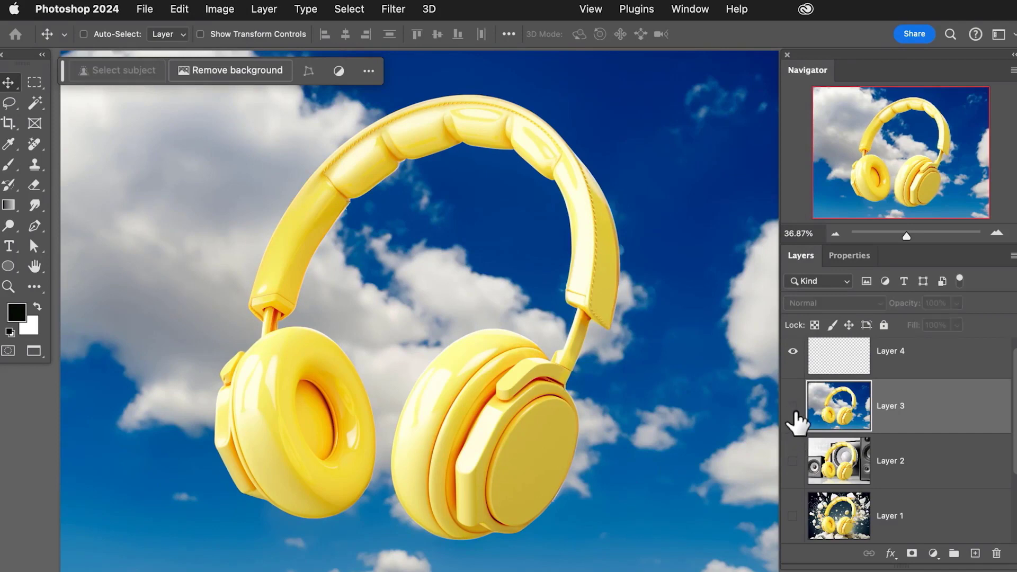
Switch the splash generative layer to the third yellow splash variation on the dark blue background
{"action": "scroll", "coordinate": [797, 421], "scroll_direction": "down", "scroll_amount": 2}
{"action": "left_click", "coordinate": [837, 470]}
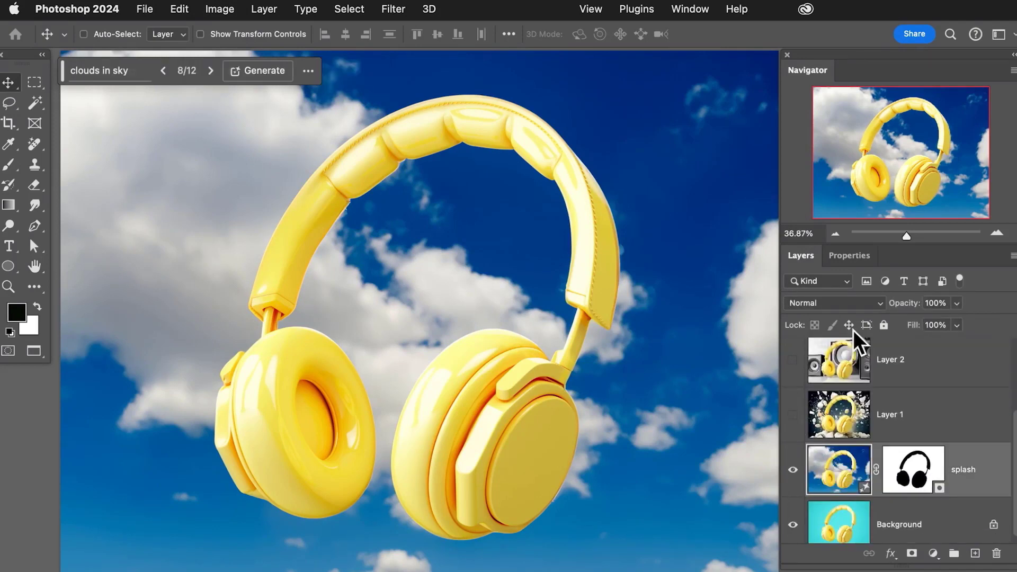
{"action": "left_click", "coordinate": [848, 258]}
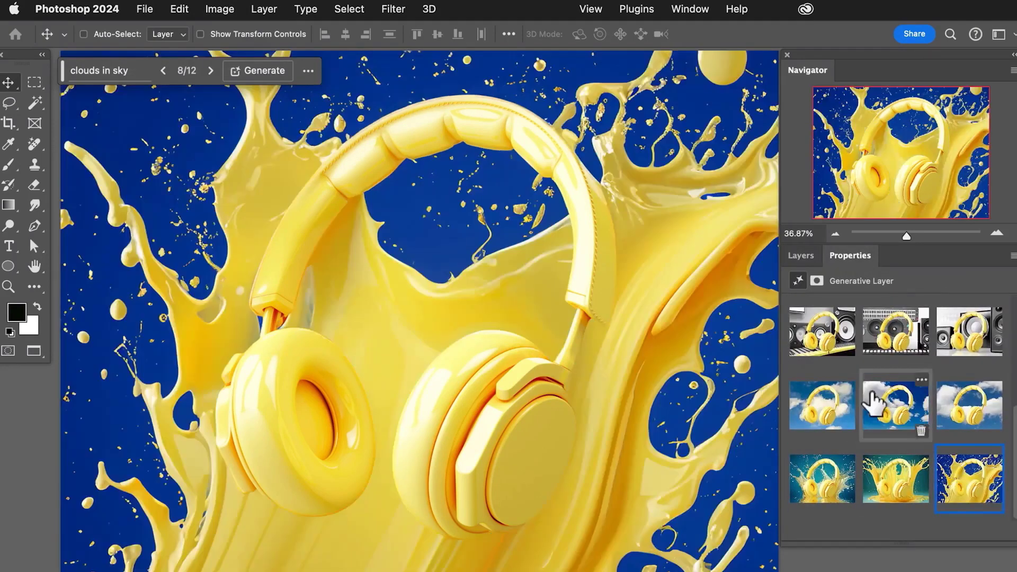
Copy the merged splash image into Layer 4 with Apply Image, using Multiply blending at 100% opacity
{"action": "left_click", "coordinate": [797, 255]}
{"action": "scroll", "coordinate": [834, 419], "scroll_direction": "up", "scroll_amount": 2}
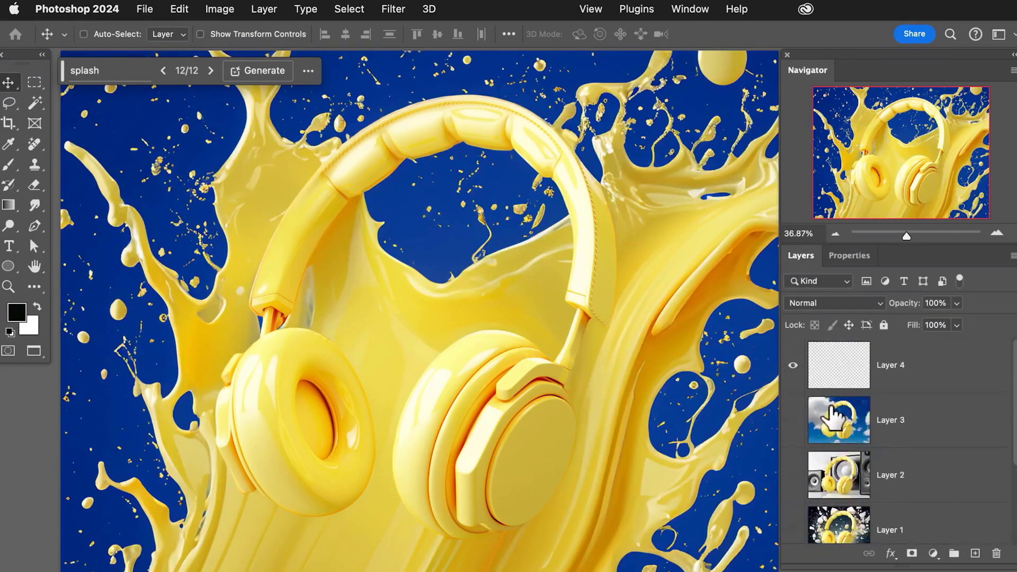
{"action": "left_click", "coordinate": [849, 378]}
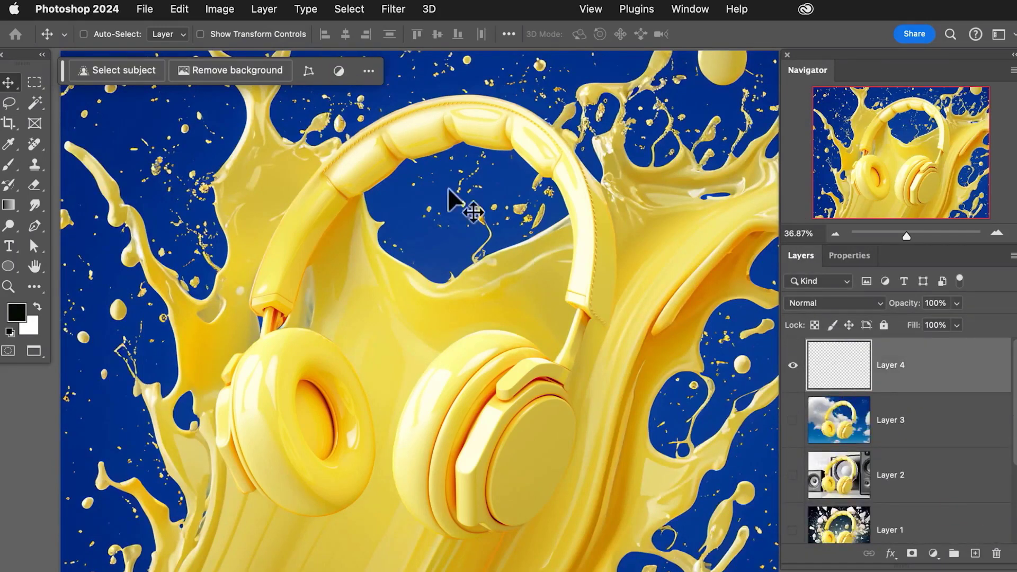
{"action": "left_click", "coordinate": [226, 6]}
{"action": "left_click", "coordinate": [245, 231]}
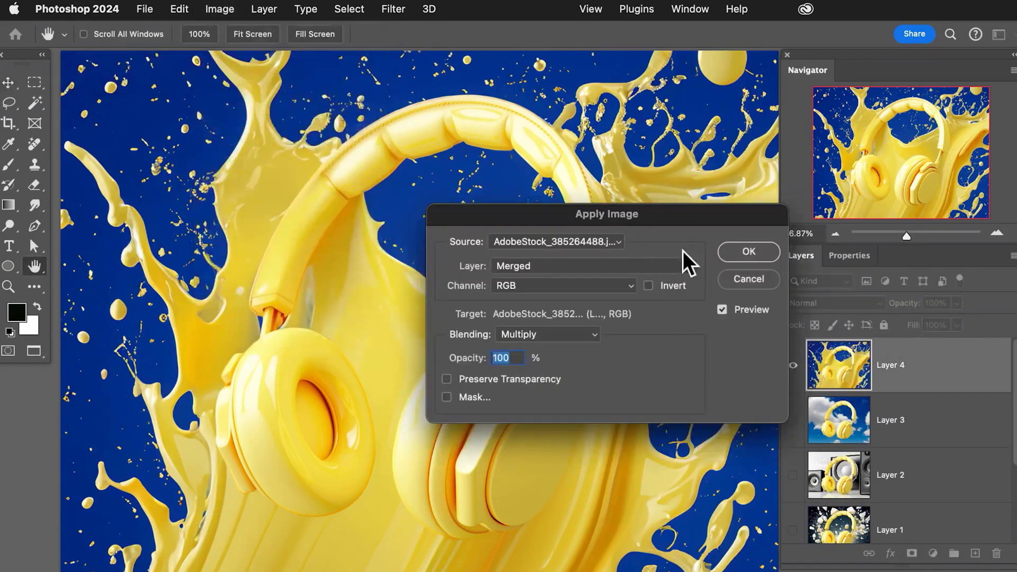
{"action": "left_click", "coordinate": [724, 252]}
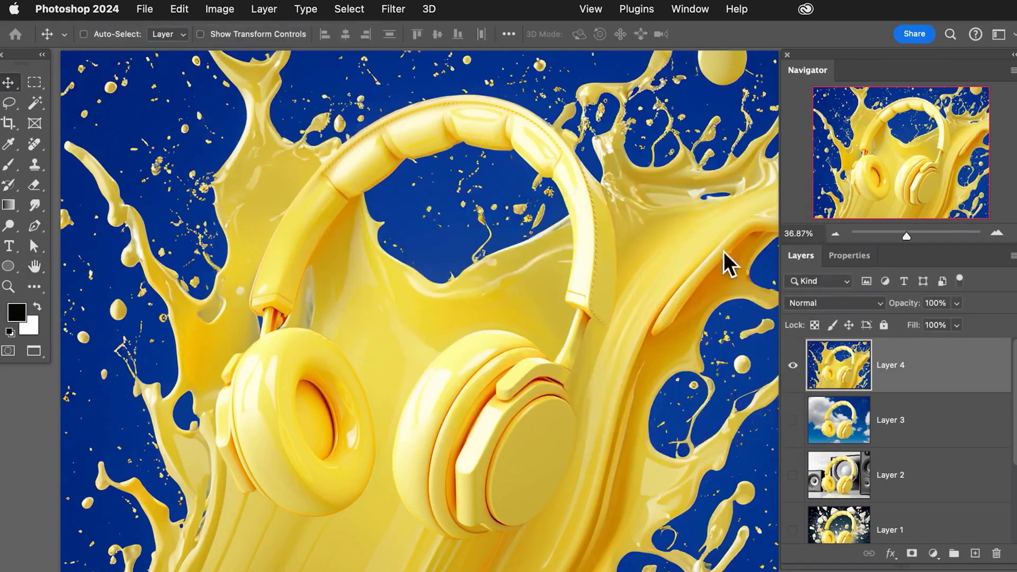
Make Layers 3, 2 and 1 visible again and select Layer 4
{"action": "left_click", "coordinate": [852, 412]}
{"action": "left_click", "coordinate": [792, 420]}
{"action": "left_click", "coordinate": [792, 475]}
{"action": "scroll", "coordinate": [794, 482], "scroll_direction": "down", "scroll_amount": 1}
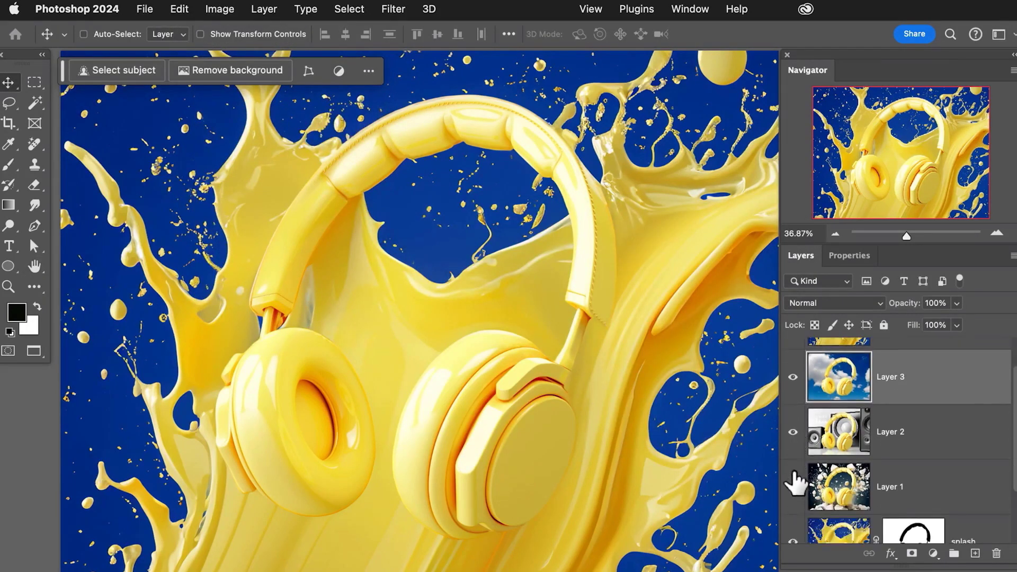
{"action": "left_click", "coordinate": [793, 477]}
{"action": "scroll", "coordinate": [845, 447], "scroll_direction": "up", "scroll_amount": 1}
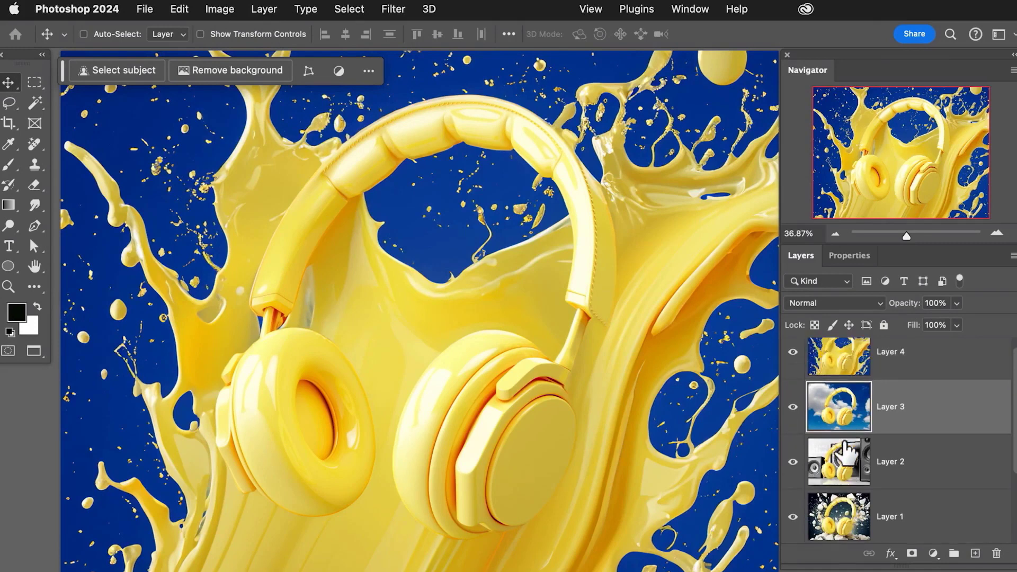
{"action": "left_click", "coordinate": [869, 375]}
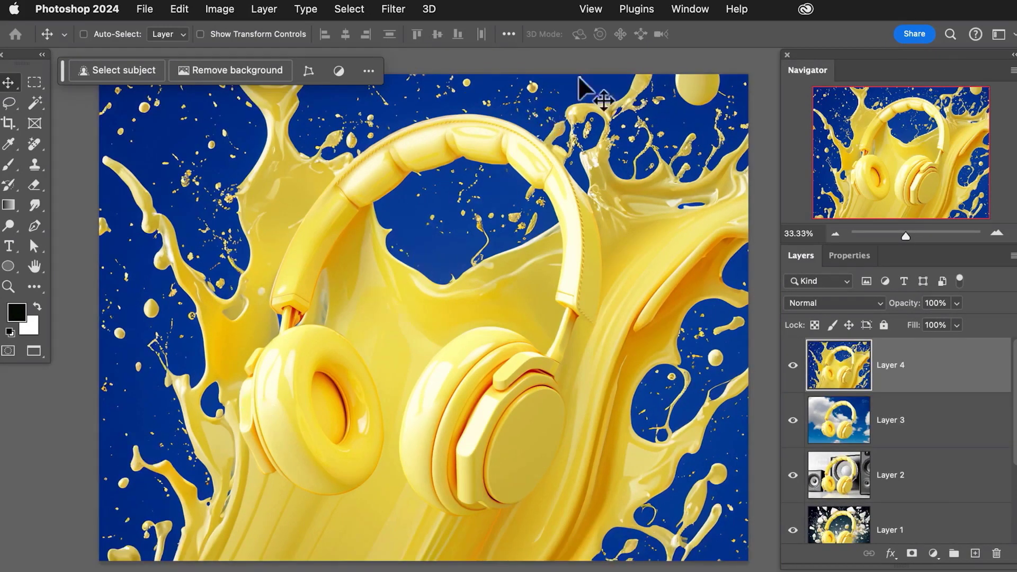
Show the Timeline and create a frame animation from the document
{"action": "left_click", "coordinate": [689, 9]}
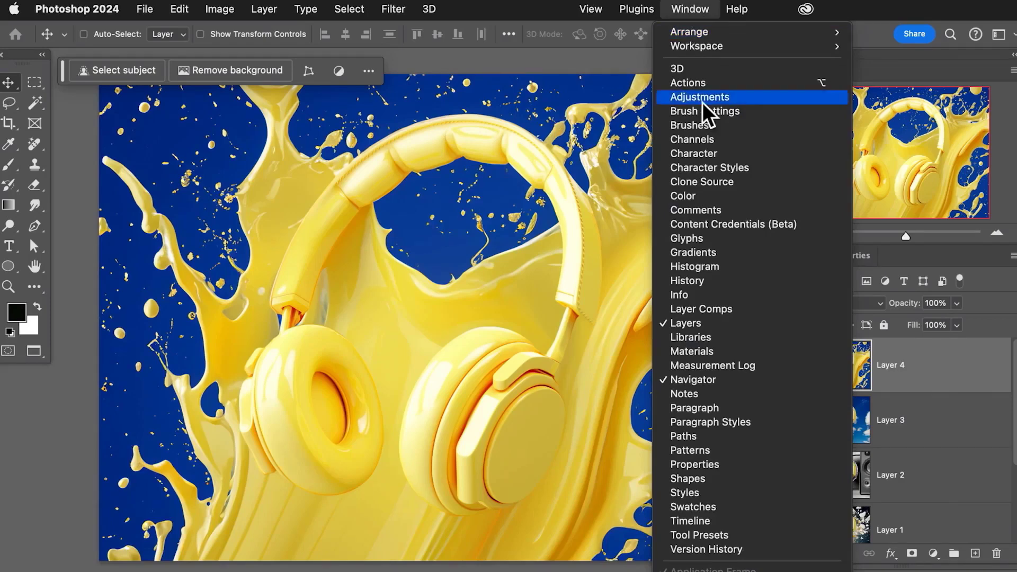
{"action": "left_click", "coordinate": [707, 517]}
{"action": "left_click", "coordinate": [463, 520]}
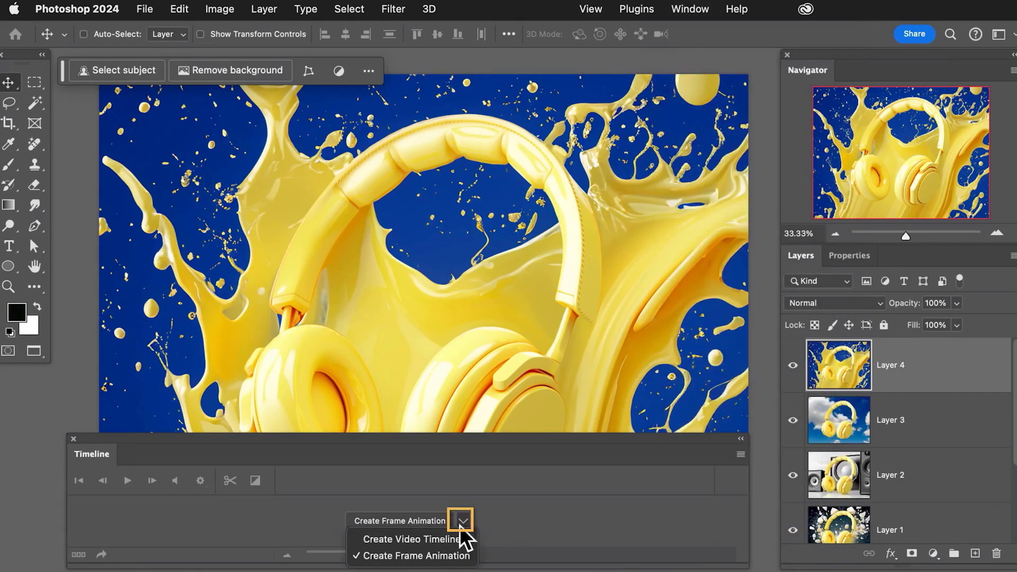
{"action": "left_click", "coordinate": [414, 556]}
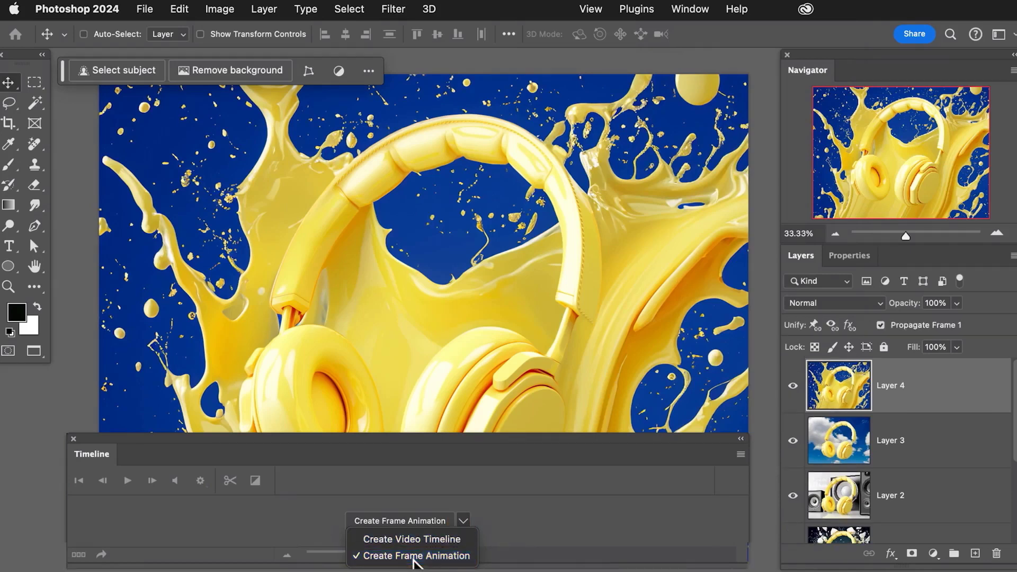
{"action": "left_click", "coordinate": [405, 520]}
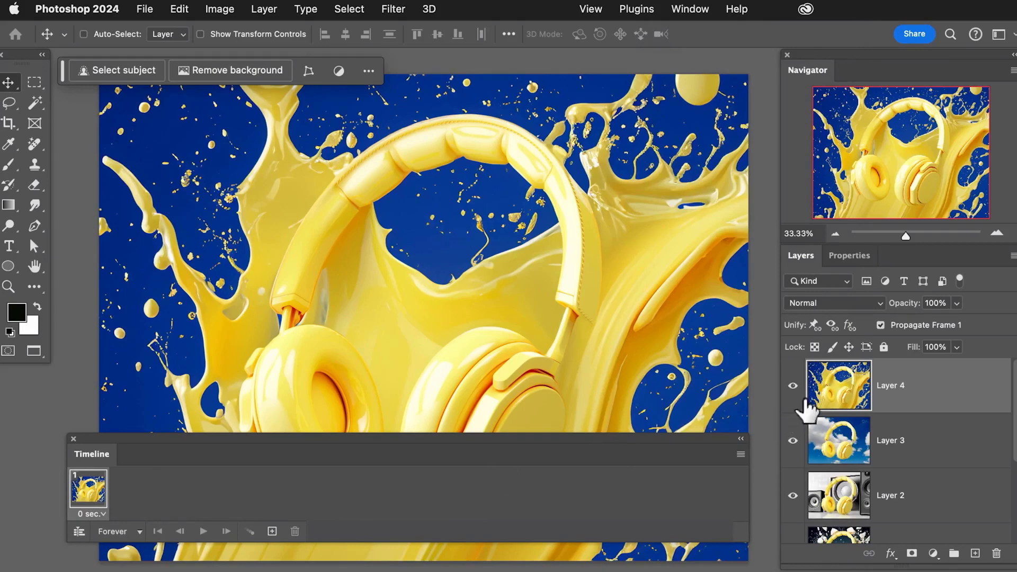
Add three more animation frames, hiding Layer 4 from frame 2, Layer 3 from frame 3 and Layer 2 from frame 4
{"action": "left_click", "coordinate": [272, 531]}
{"action": "left_click", "coordinate": [793, 386]}
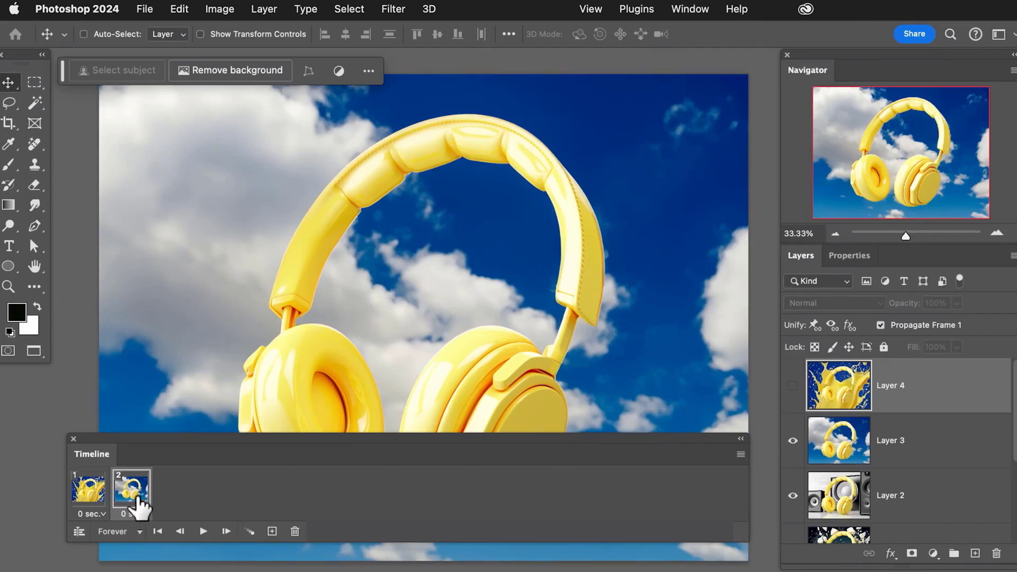
{"action": "left_click", "coordinate": [272, 531]}
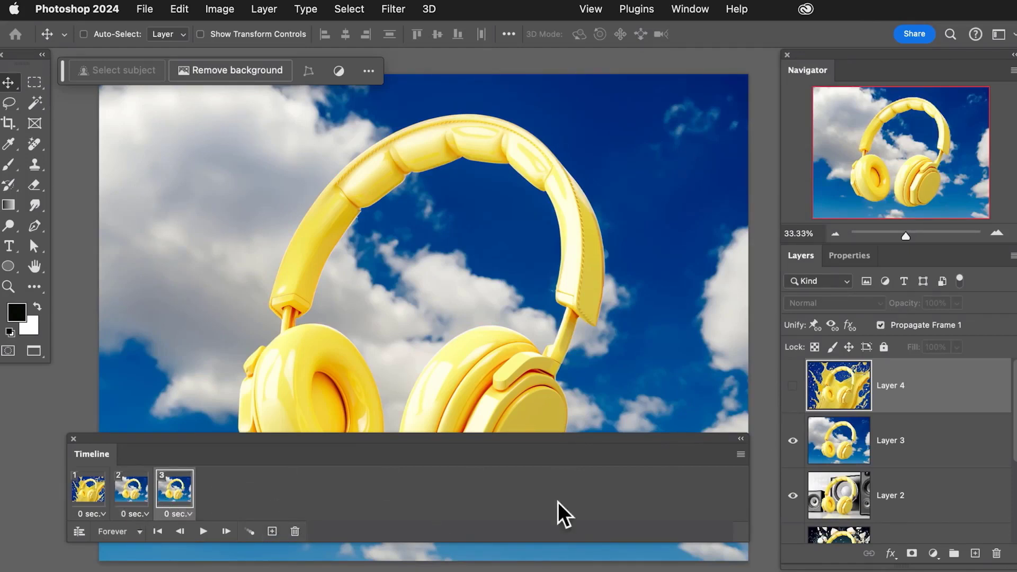
{"action": "left_click", "coordinate": [792, 440]}
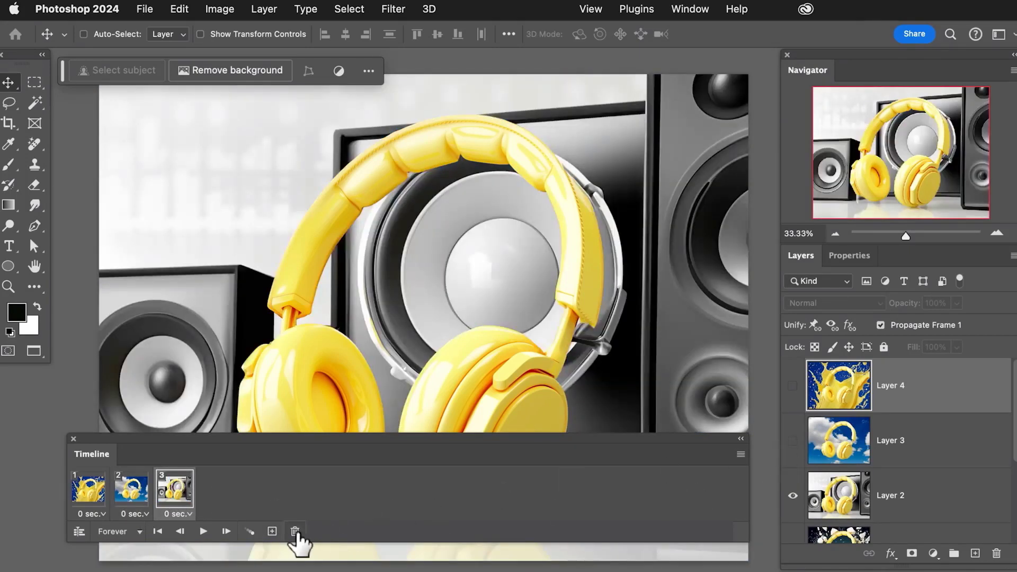
{"action": "left_click", "coordinate": [272, 532]}
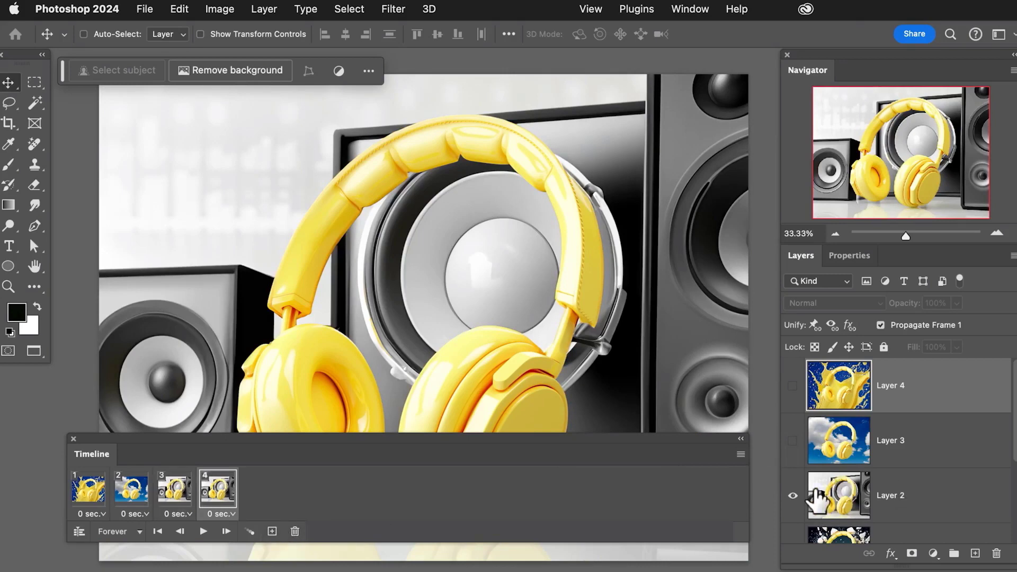
{"action": "left_click", "coordinate": [793, 496]}
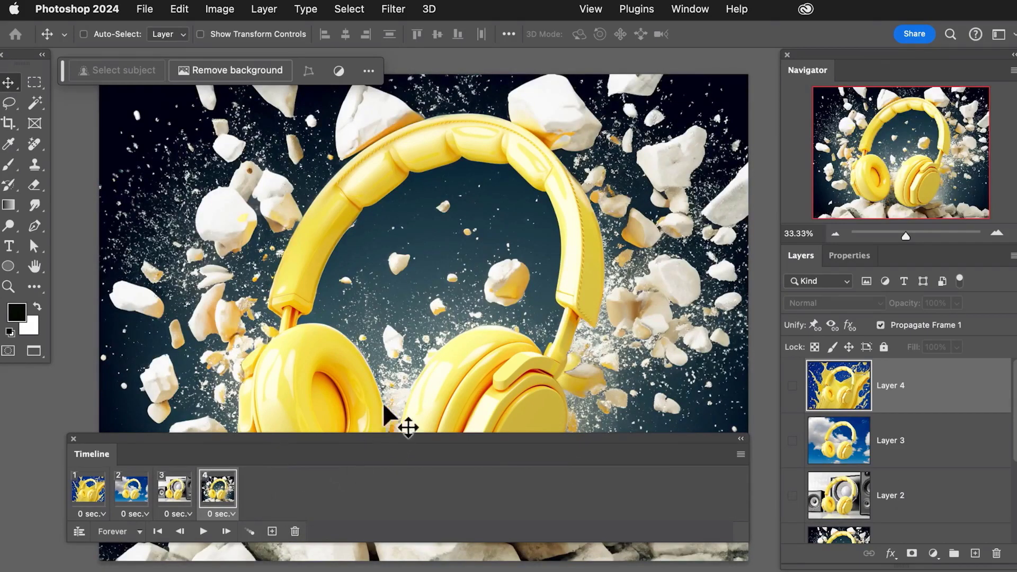
Set the delay of all four frames to 0.5 seconds, then preview the animation and stop playback
{"action": "scroll", "coordinate": [509, 343], "scroll_direction": "down", "scroll_amount": 3}
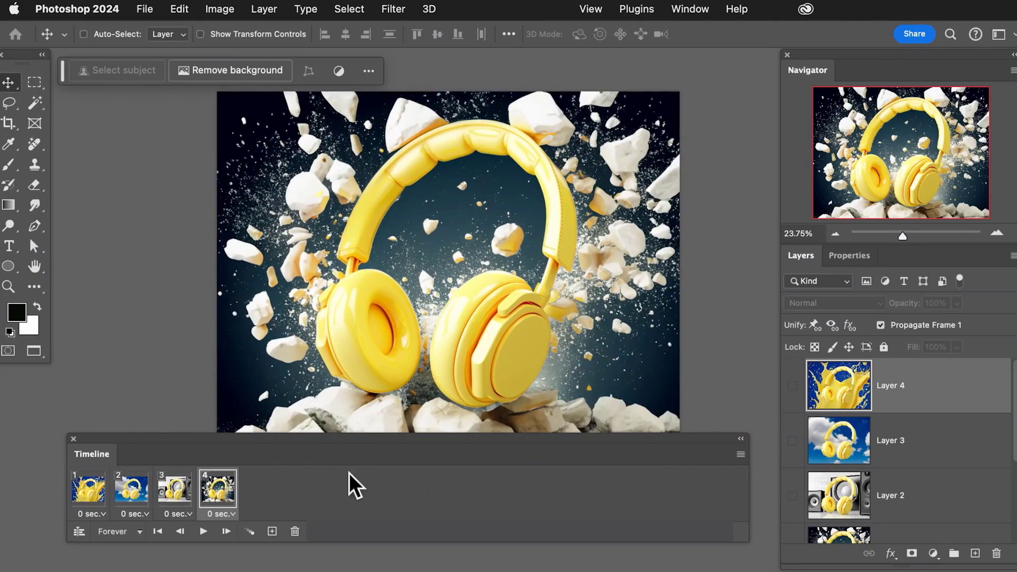
{"action": "left_click", "coordinate": [98, 514]}
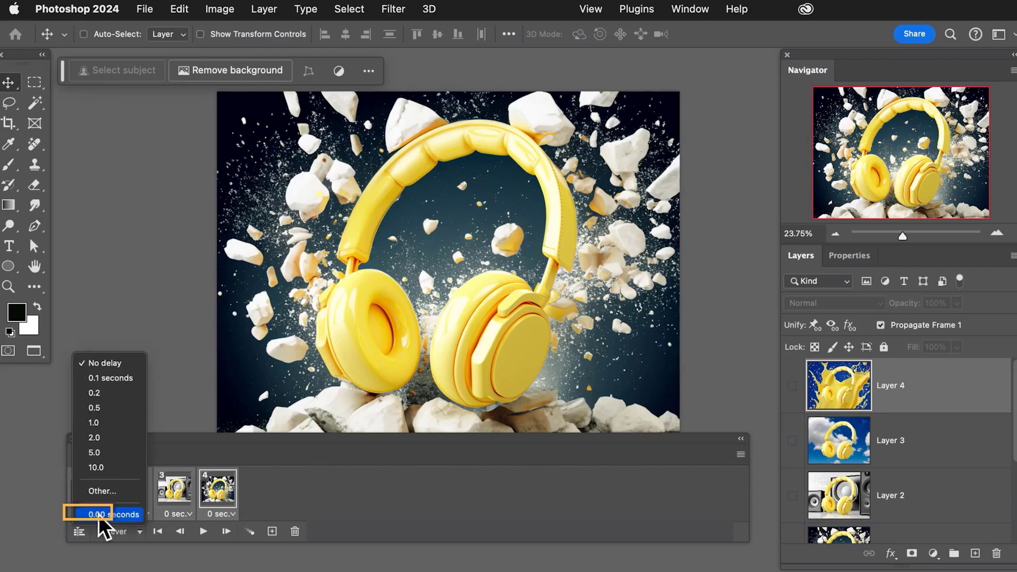
{"action": "left_click", "coordinate": [103, 407]}
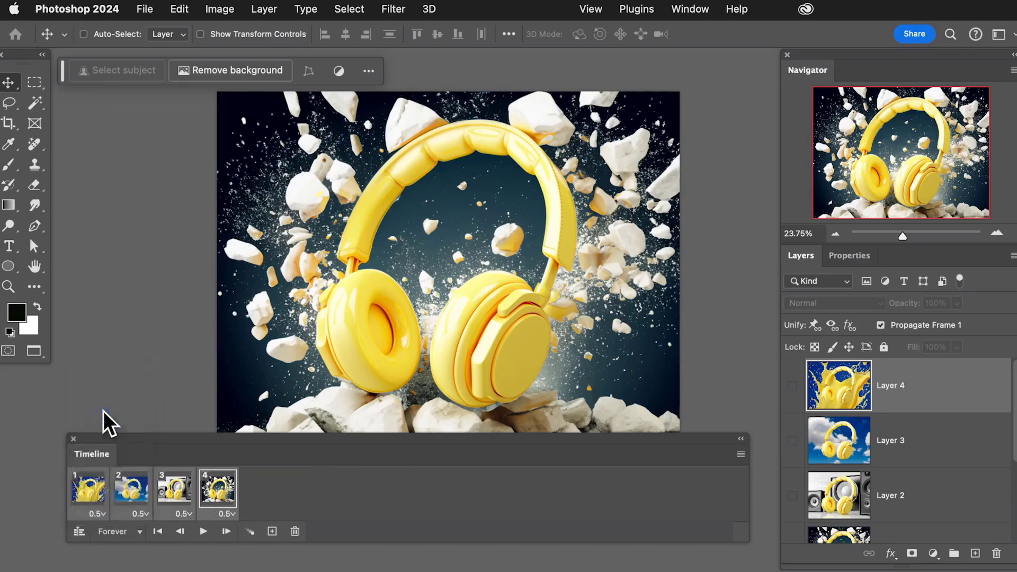
{"action": "left_click", "coordinate": [202, 531]}
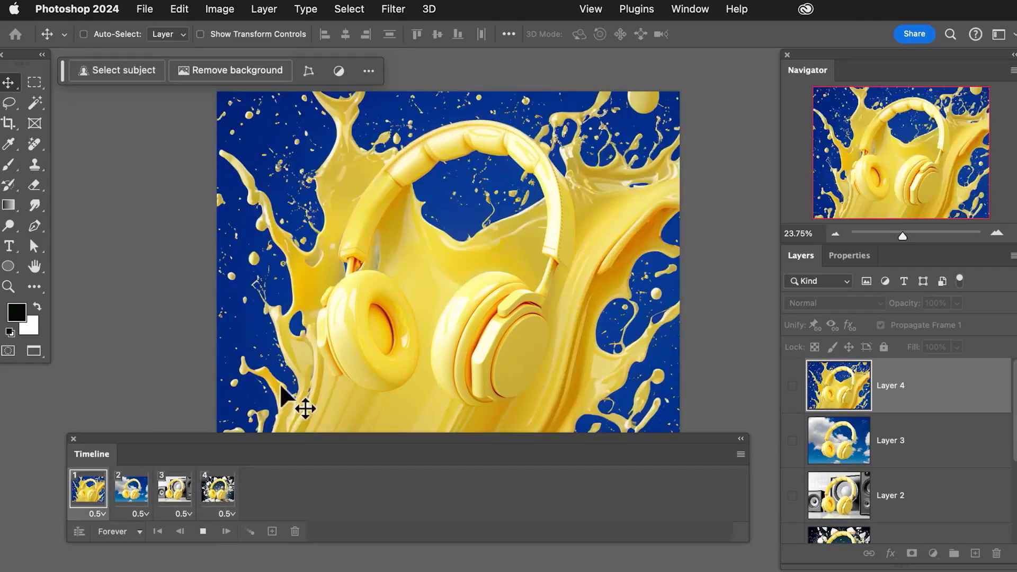
{"action": "left_click", "coordinate": [202, 531]}
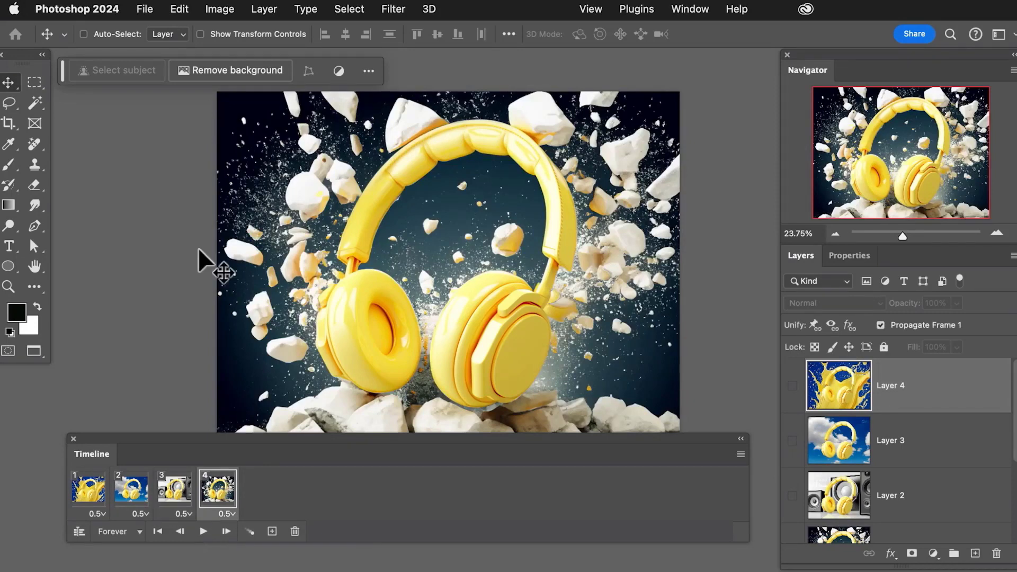
Set up a Save for Web export as a GIF resized to 800 by 600 px
{"action": "left_click", "coordinate": [144, 9]}
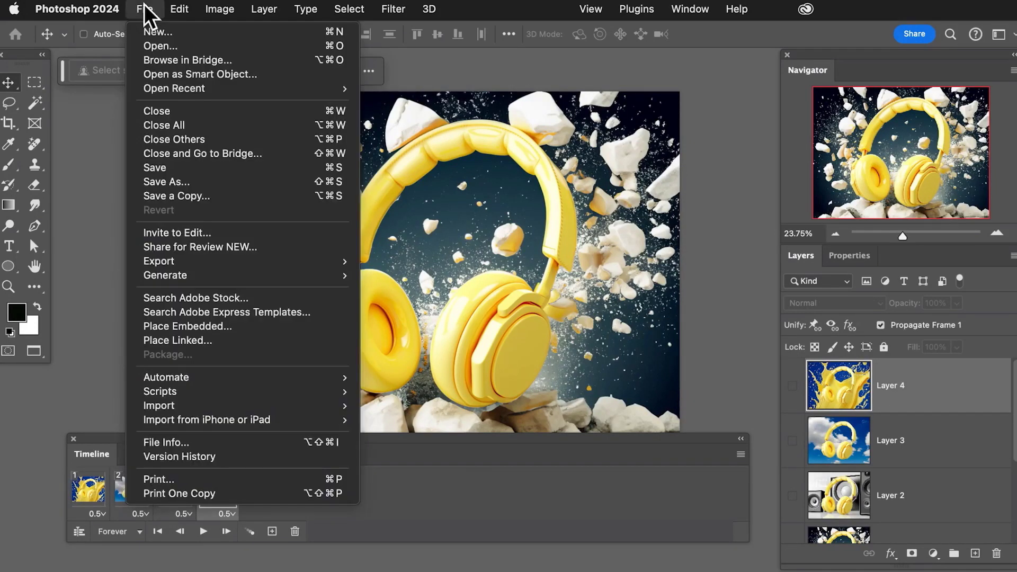
{"action": "mouse_move", "coordinate": [196, 256]}
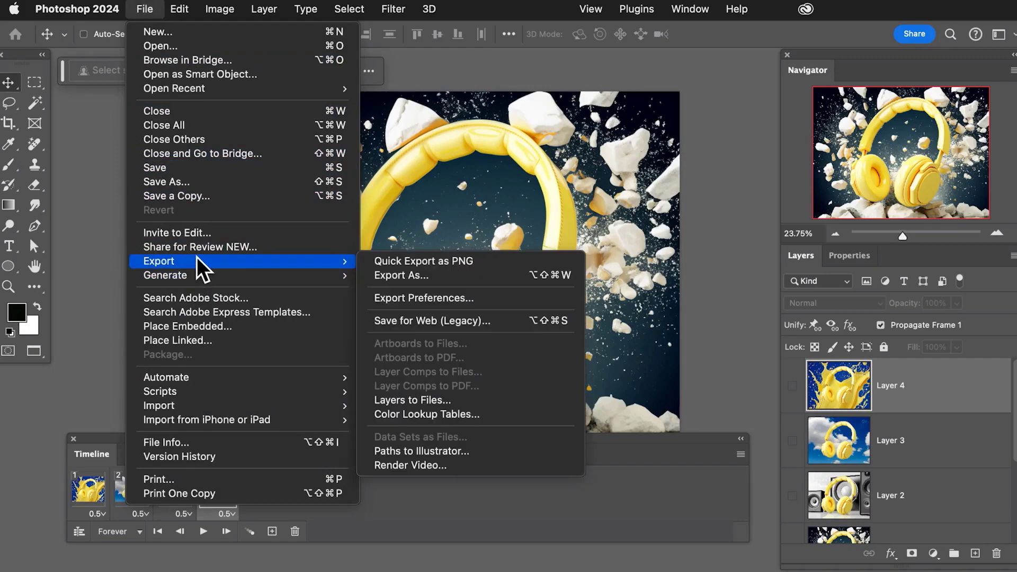
{"action": "left_click", "coordinate": [431, 325]}
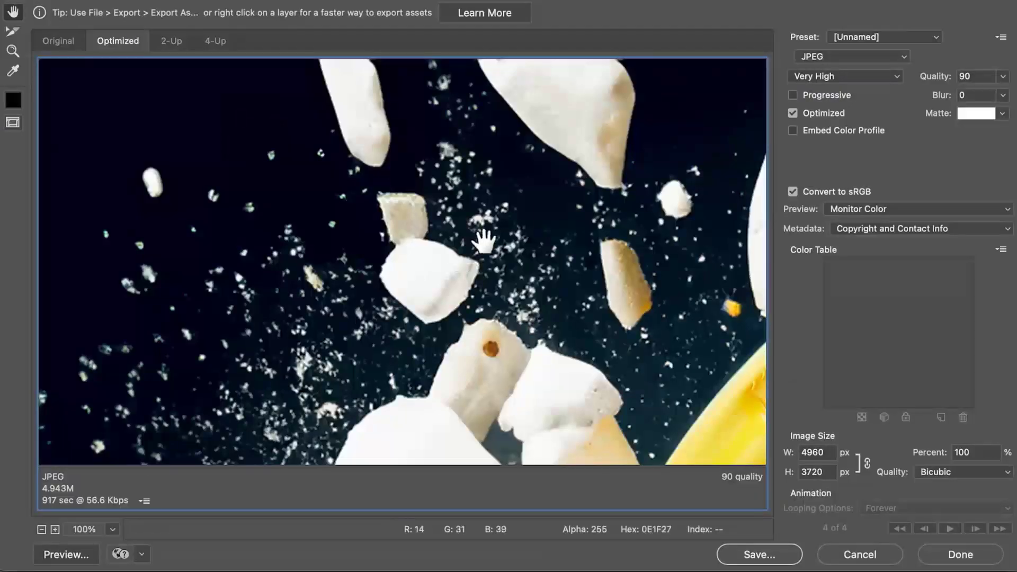
{"action": "left_click", "coordinate": [832, 56]}
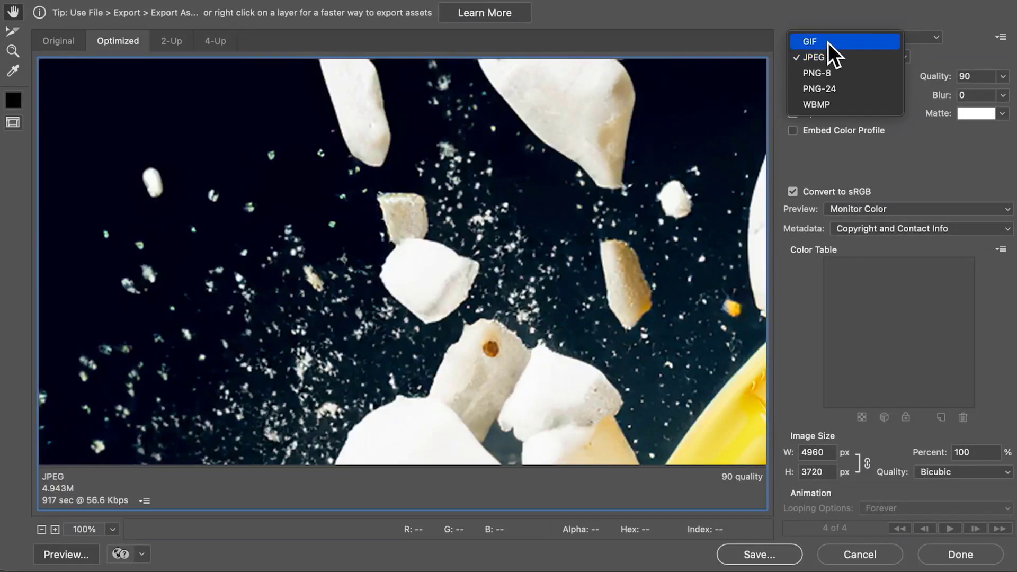
{"action": "left_click", "coordinate": [827, 42]}
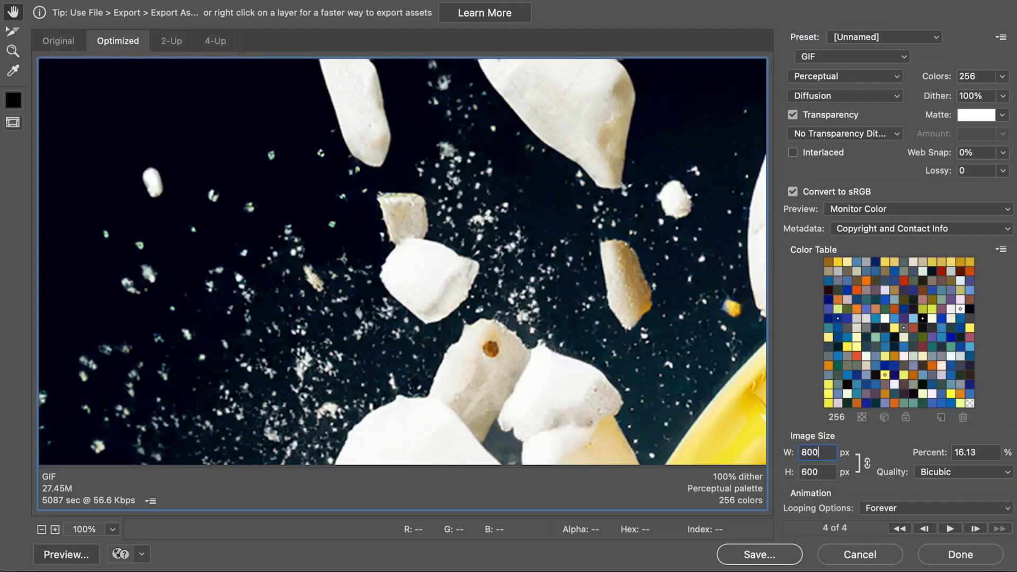
{"action": "key", "text": "Return"}
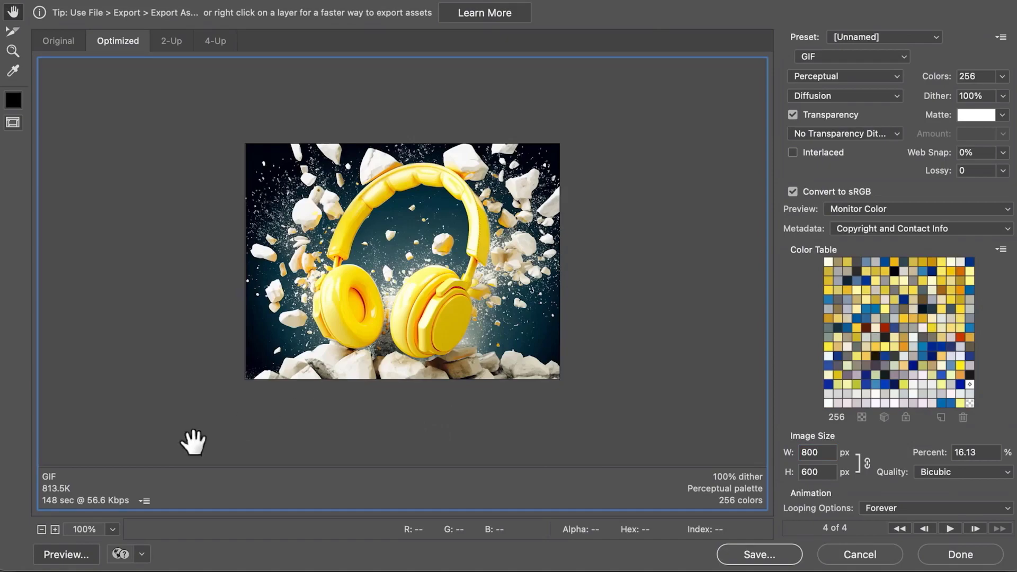
Preview the GIF animation in the web browser, return to Photoshop, and save it to the Desktop as "headphone.gif"
{"action": "left_click", "coordinate": [63, 553]}
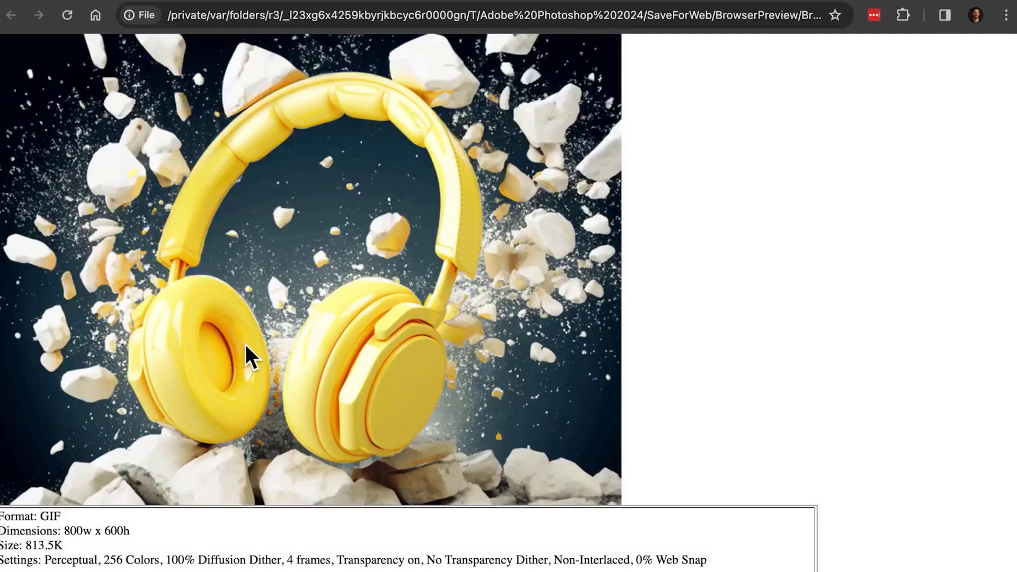
{"action": "key", "text": "super+Tab"}
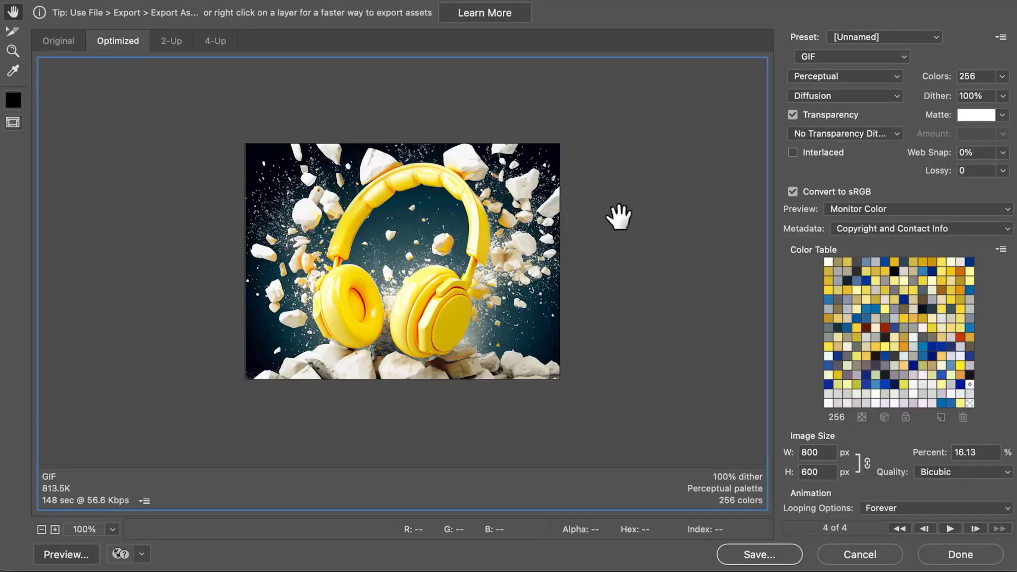
{"action": "left_click", "coordinate": [774, 554]}
{"action": "type", "text": "he"}
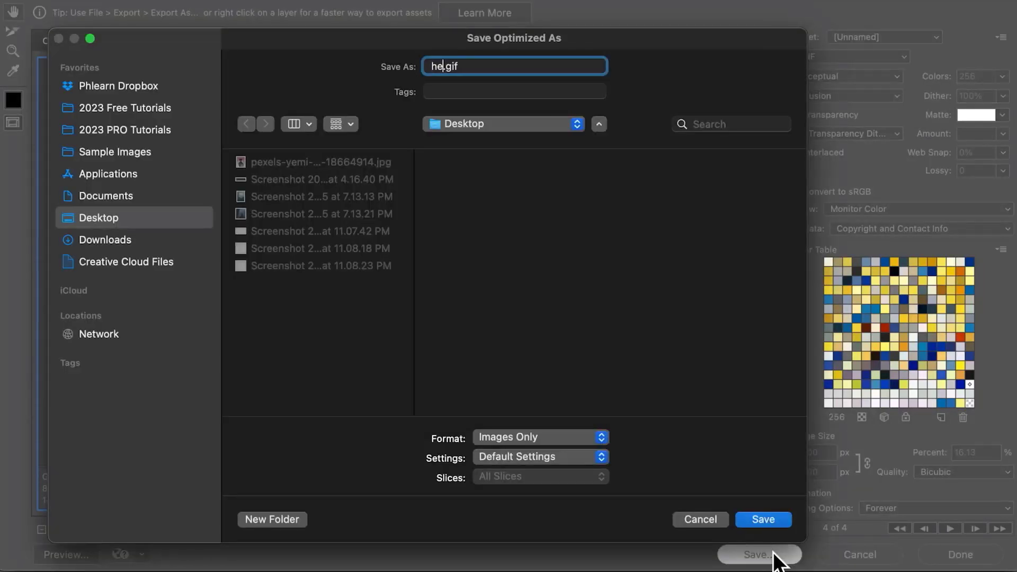
{"action": "type", "text": "adphon"}
{"action": "type", "text": "e"}
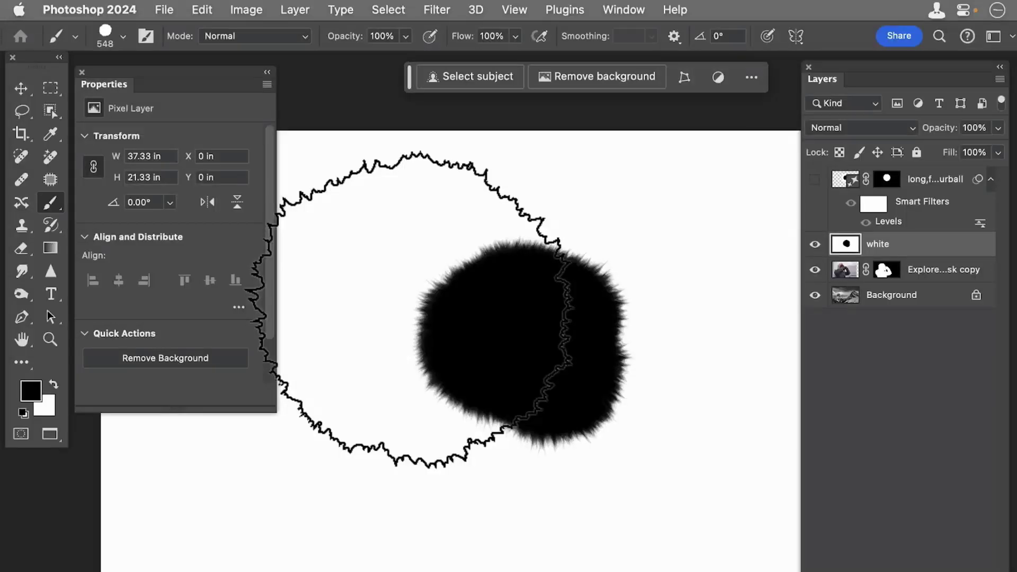
{"action": "mouse_move", "coordinate": [411, 307]}
{"action": "left_mouse_down"}
{"action": "mouse_move", "coordinate": [444, 308]}
{"action": "mouse_move", "coordinate": [439, 352]}
{"action": "mouse_move", "coordinate": [459, 380]}
{"action": "mouse_move", "coordinate": [440, 367]}
{"action": "mouse_move", "coordinate": [479, 311]}
{"action": "mouse_move", "coordinate": [512, 287]}
{"action": "mouse_move", "coordinate": [551, 319]}
{"action": "mouse_move", "coordinate": [503, 291]}
{"action": "mouse_move", "coordinate": [441, 345]}
{"action": "mouse_move", "coordinate": [475, 409]}
{"action": "mouse_move", "coordinate": [476, 370]}
{"action": "left_mouse_up"}
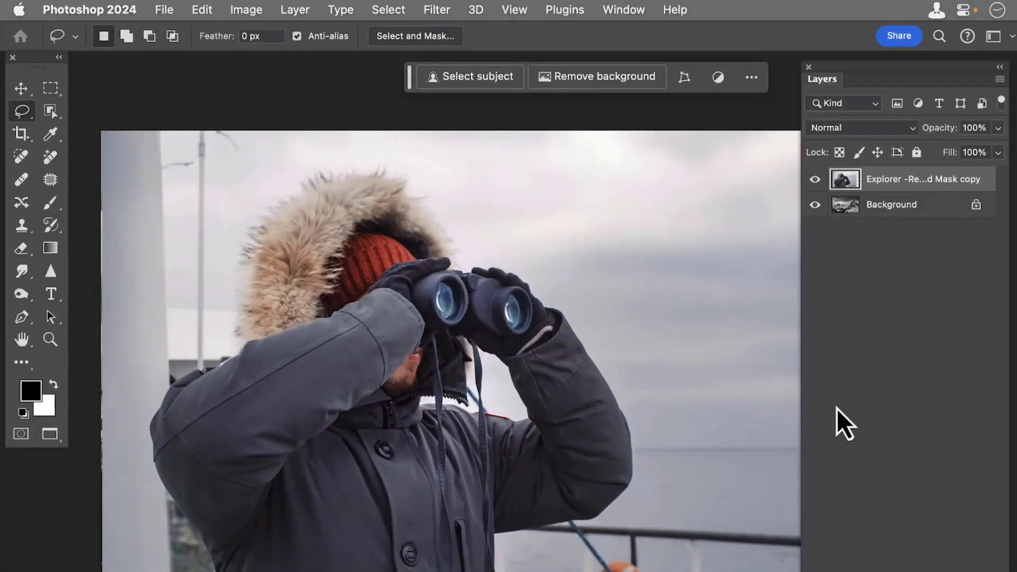
Hide and reshow the Explorer layer to check the mountains beneath, and remove that layer's background with a mask
{"action": "left_click", "coordinate": [815, 179]}
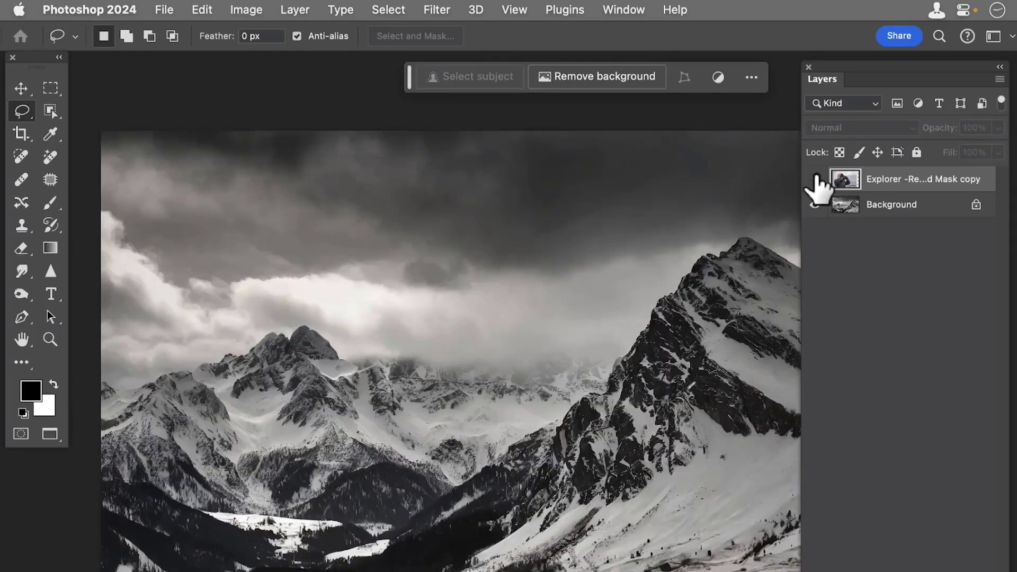
{"action": "left_click", "coordinate": [816, 179]}
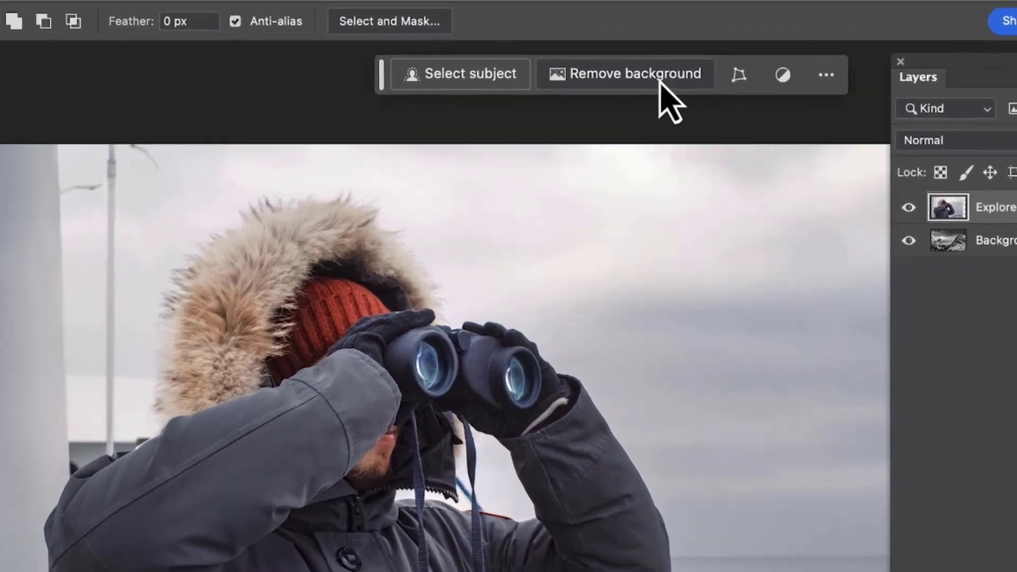
{"action": "left_click", "coordinate": [625, 80]}
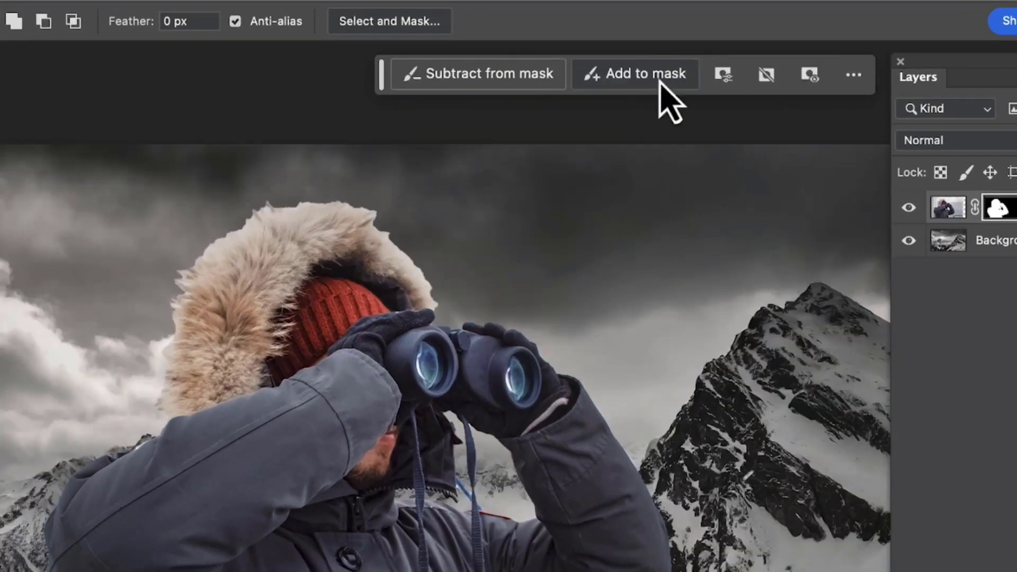
{"action": "left_click", "coordinate": [661, 79]}
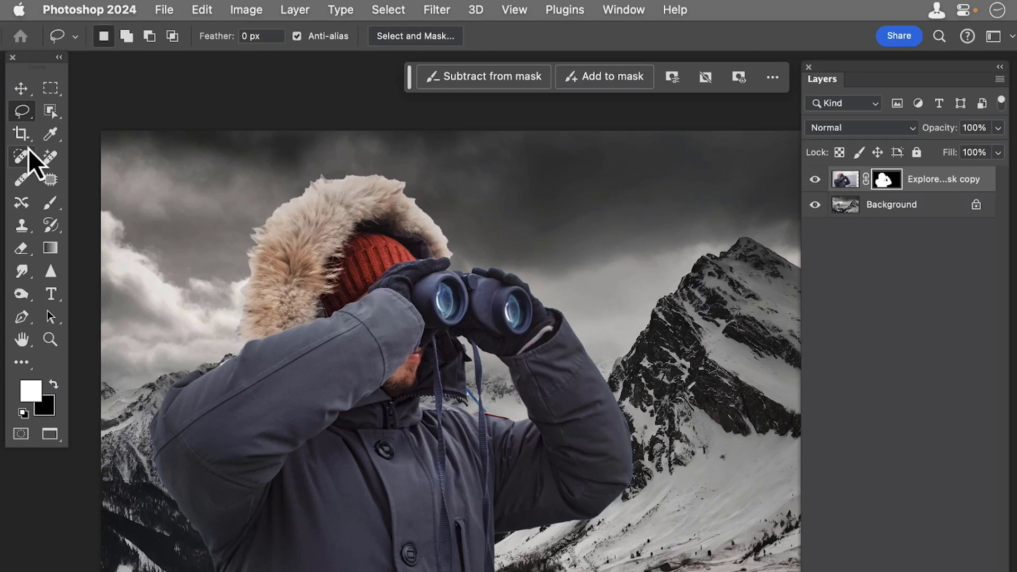
Add a new layer named "white" above the Explorer layer and fill it with white
{"action": "key", "text": "super+shift+n"}
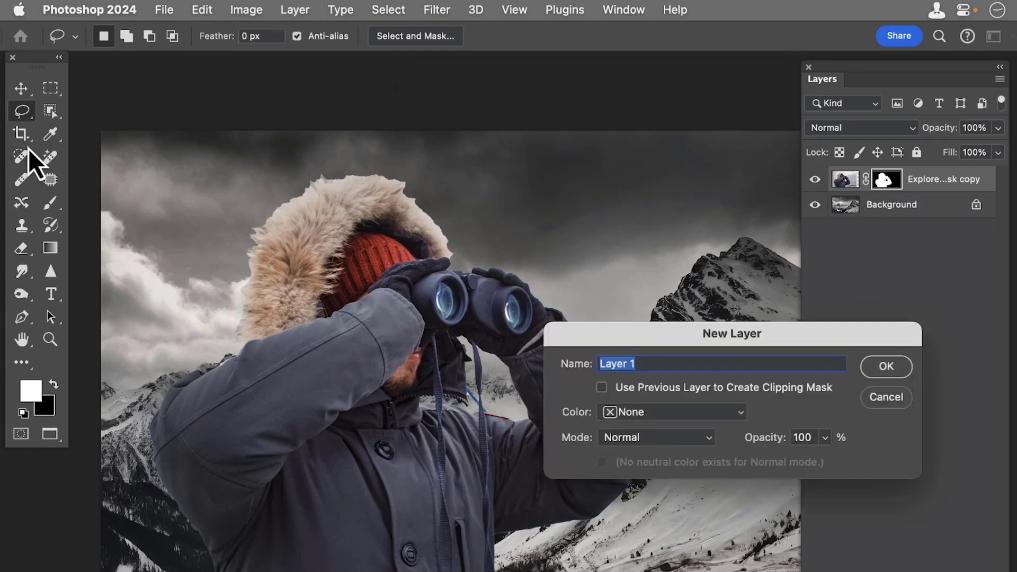
{"action": "type", "text": "white"}
{"action": "key", "text": "Return"}
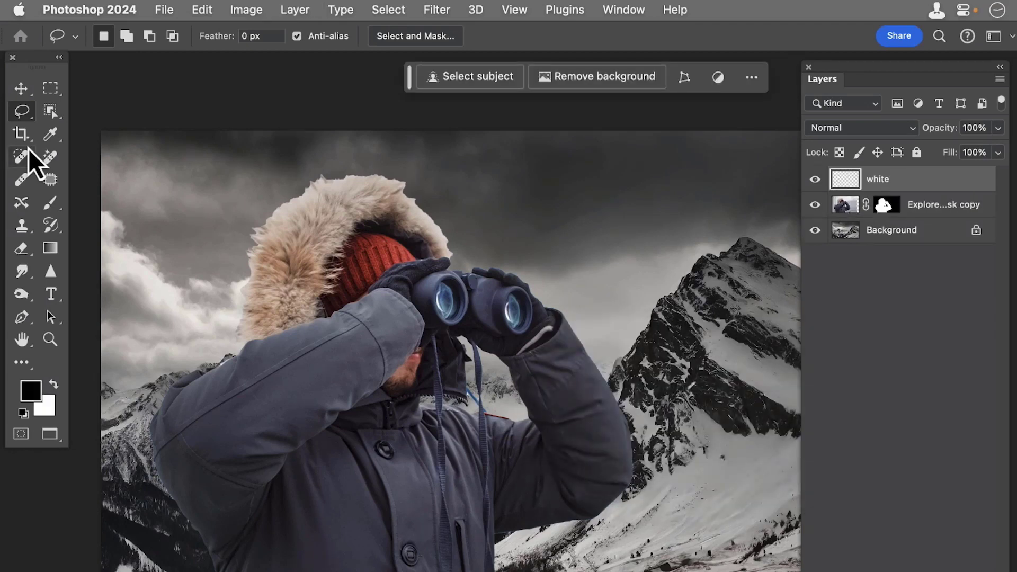
{"action": "key", "text": "x"}
{"action": "key", "text": "super+BackSpace"}
Draw a circular selection about 9 in across on the white layer with the Elliptical Marquee tool
{"action": "key", "text": "m"}
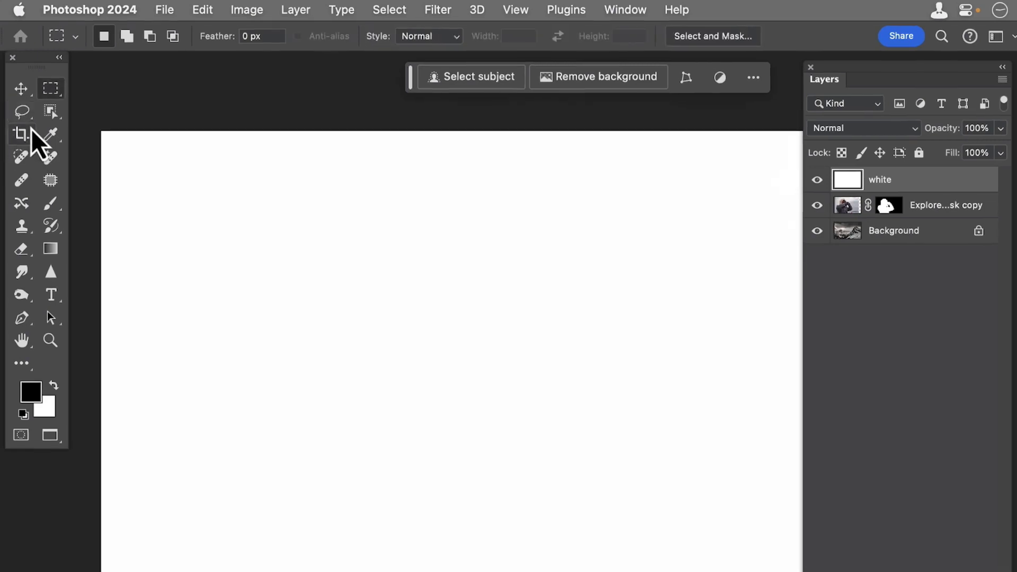
{"action": "key", "text": "shift+m"}
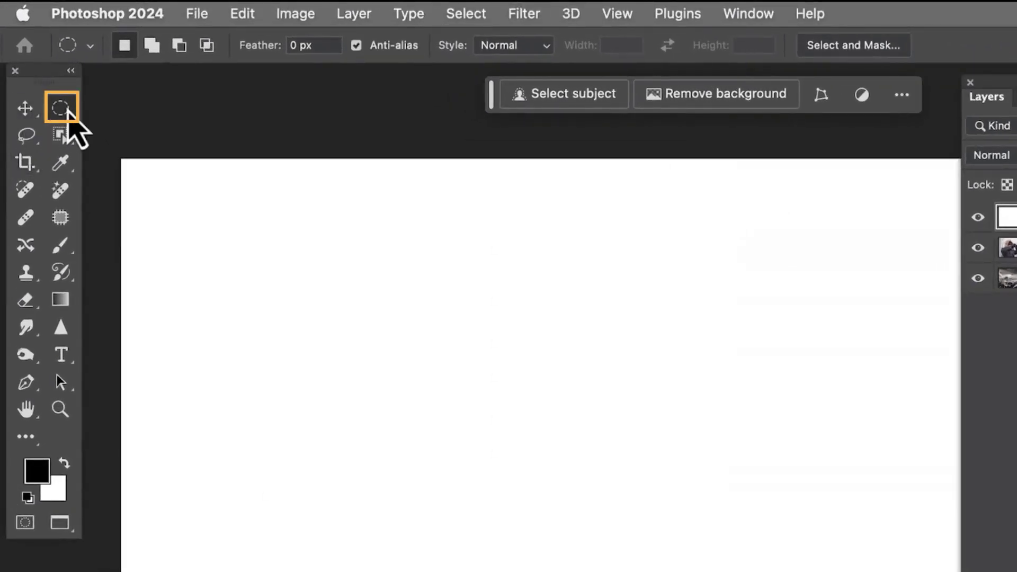
{"action": "right_click", "coordinate": [68, 114]}
{"action": "left_click", "coordinate": [102, 129]}
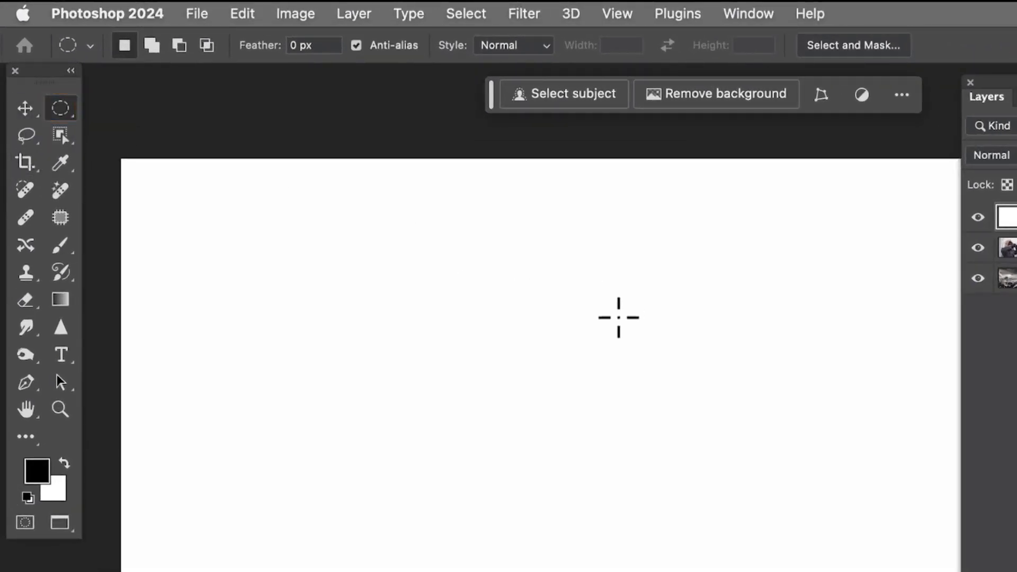
{"action": "left_click_drag", "start_coordinate": [464, 380], "coordinate": [603, 490]}
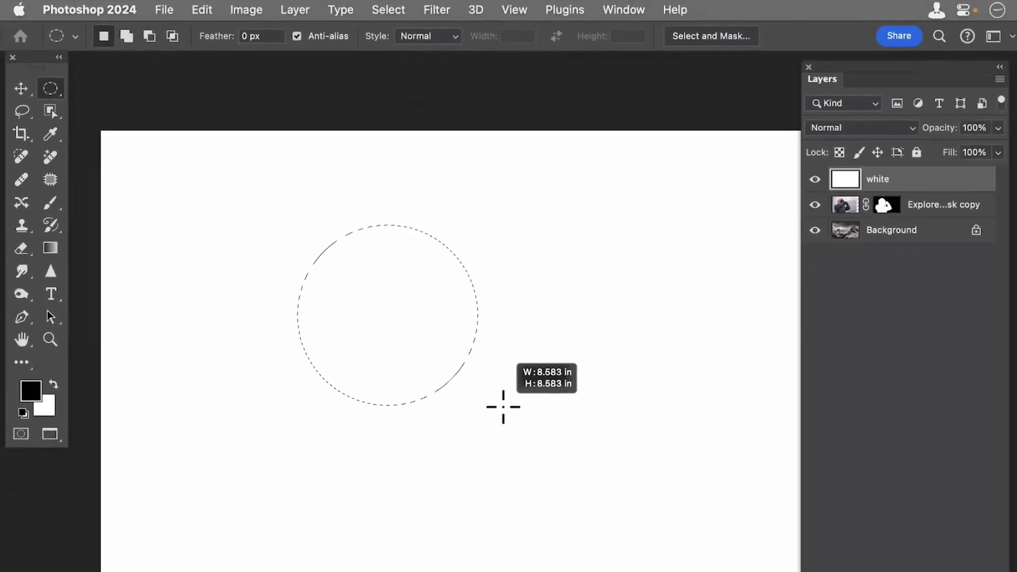
{"action": "left_click_drag", "start_coordinate": [504, 407], "coordinate": [509, 415]}
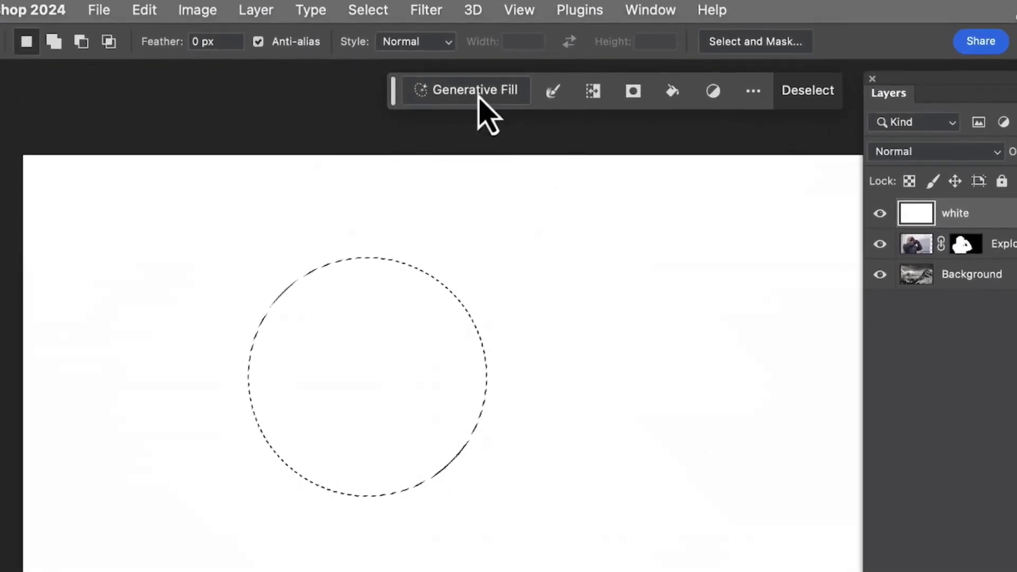
Run Generative Fill on the circular selection with the prompt "long,fuzzy shaggy furball"
{"action": "left_click", "coordinate": [478, 93]}
{"action": "type", "text": "long,fuzzy shaggy furball"}
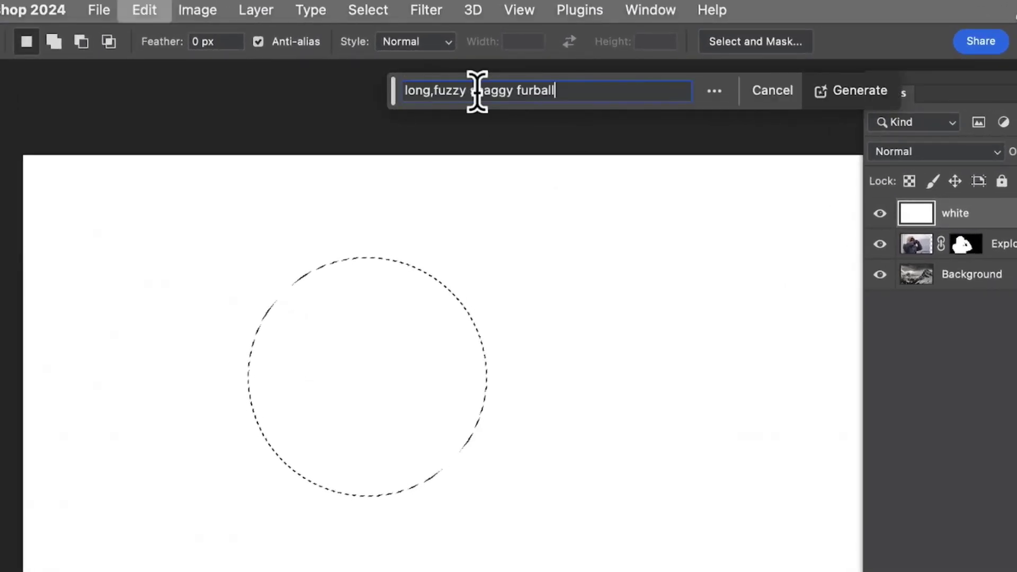
{"action": "left_click", "coordinate": [873, 98]}
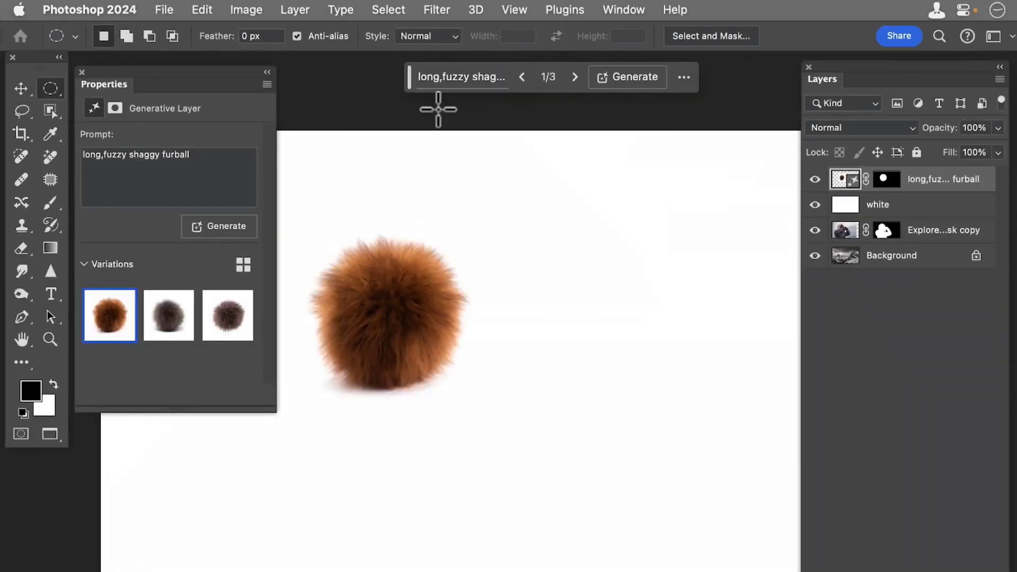
Compare the furball variations, keep the third one and delete the other two
{"action": "left_click", "coordinate": [166, 322]}
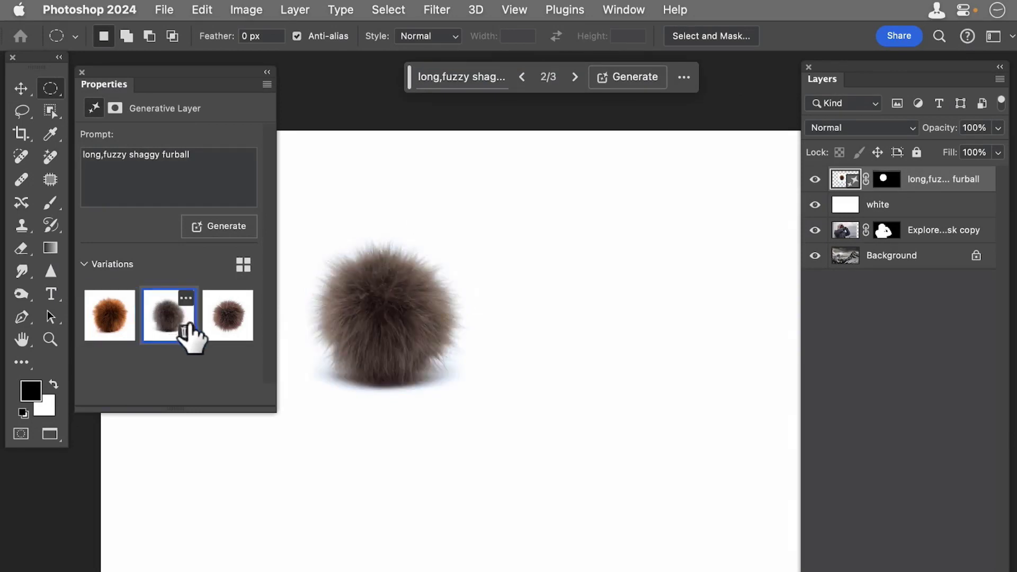
{"action": "left_click", "coordinate": [226, 328]}
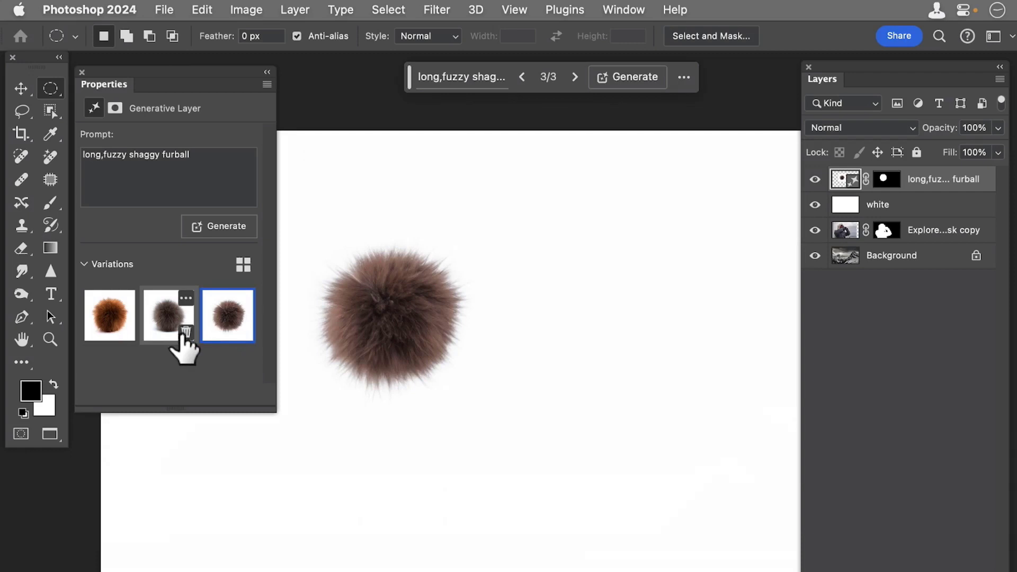
{"action": "left_click", "coordinate": [185, 333]}
{"action": "left_click", "coordinate": [126, 332]}
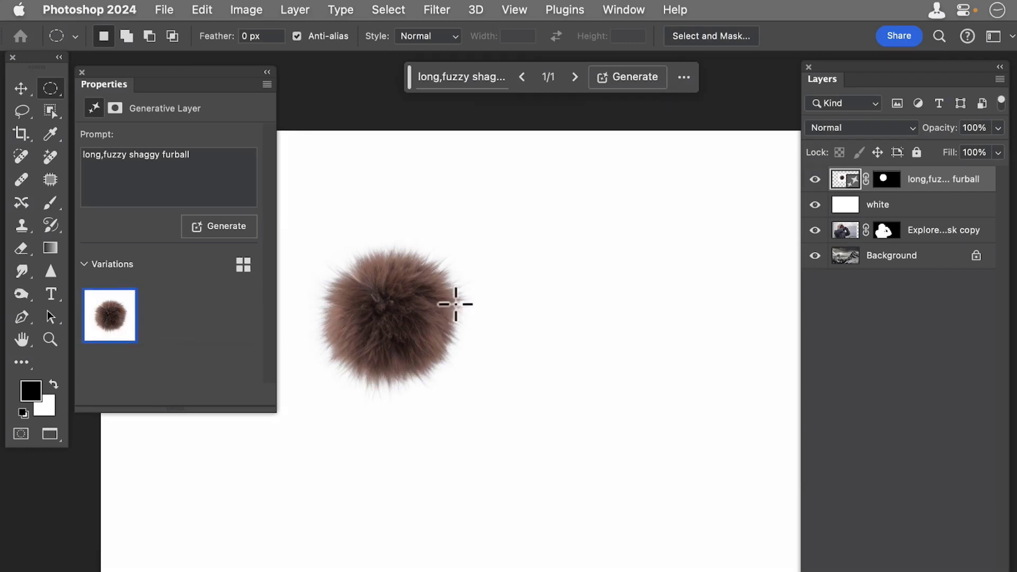
Move the furball toward the middle of the canvas and darken it with Levels, using input black 139 and input white 248
{"action": "key", "text": "v"}
{"action": "left_click_drag", "start_coordinate": [453, 318], "coordinate": [561, 318]}
{"action": "left_click", "coordinate": [245, 11]}
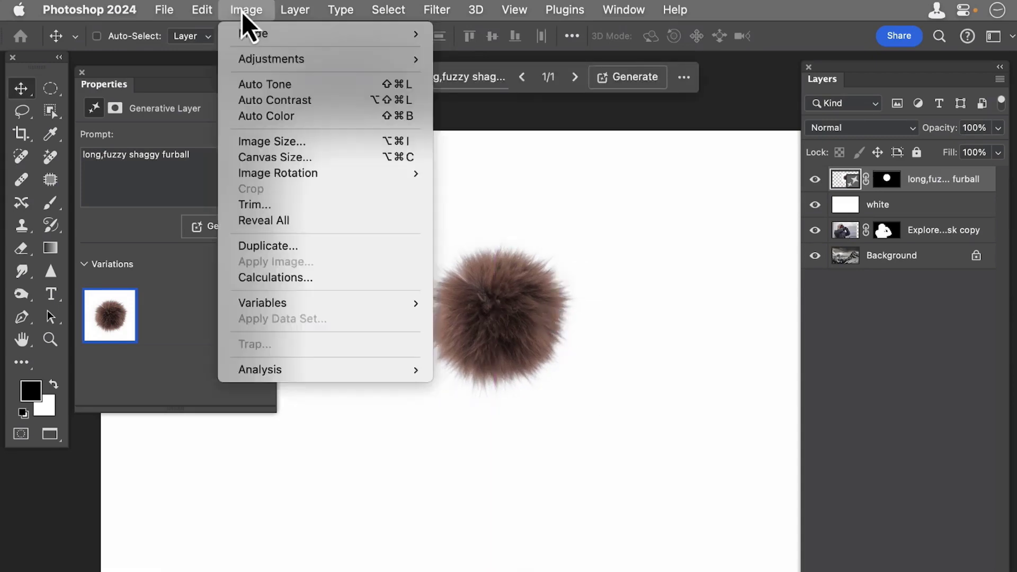
{"action": "mouse_move", "coordinate": [258, 61]}
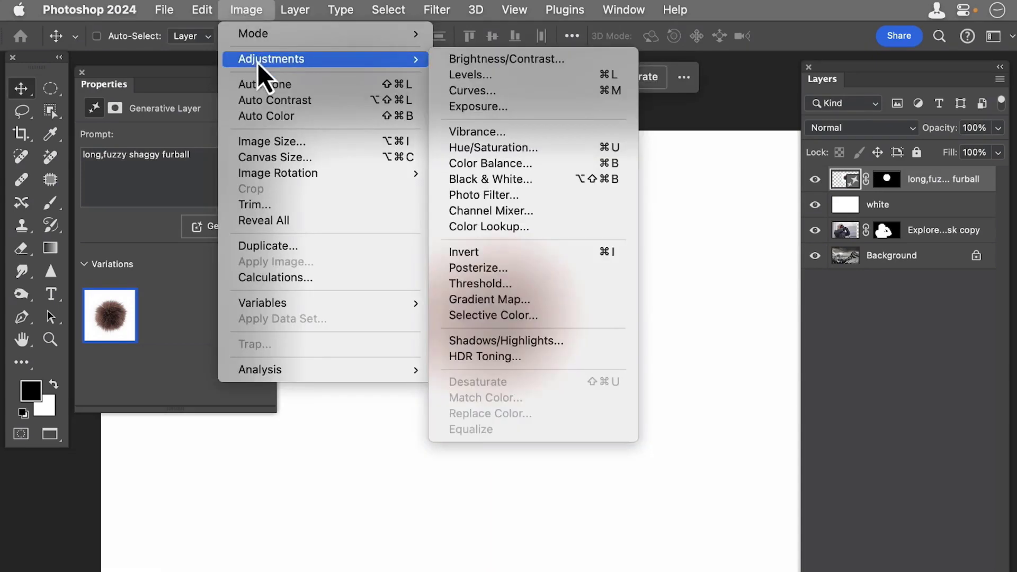
{"action": "left_click", "coordinate": [476, 78]}
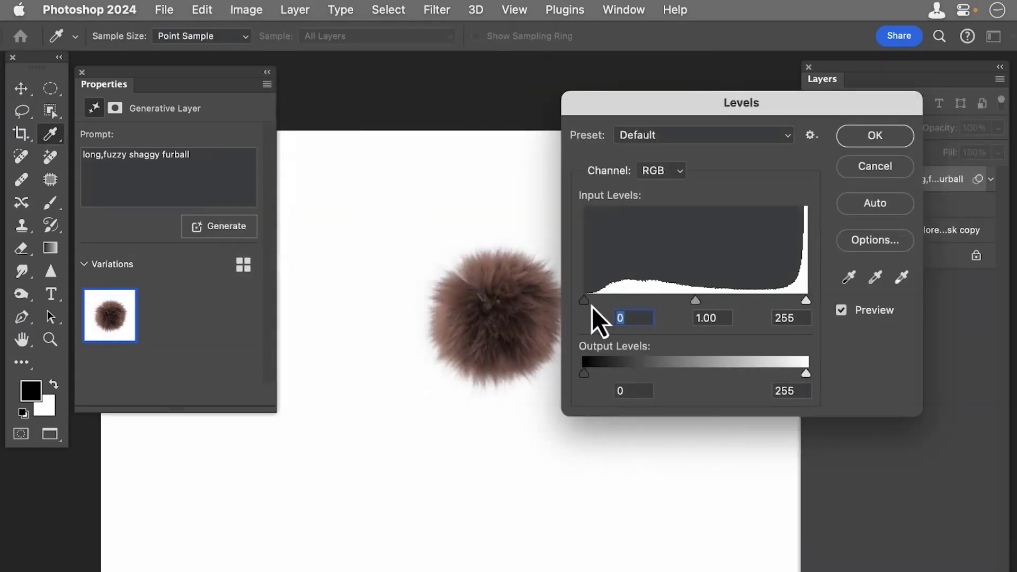
{"action": "left_click_drag", "start_coordinate": [589, 306], "coordinate": [706, 303]}
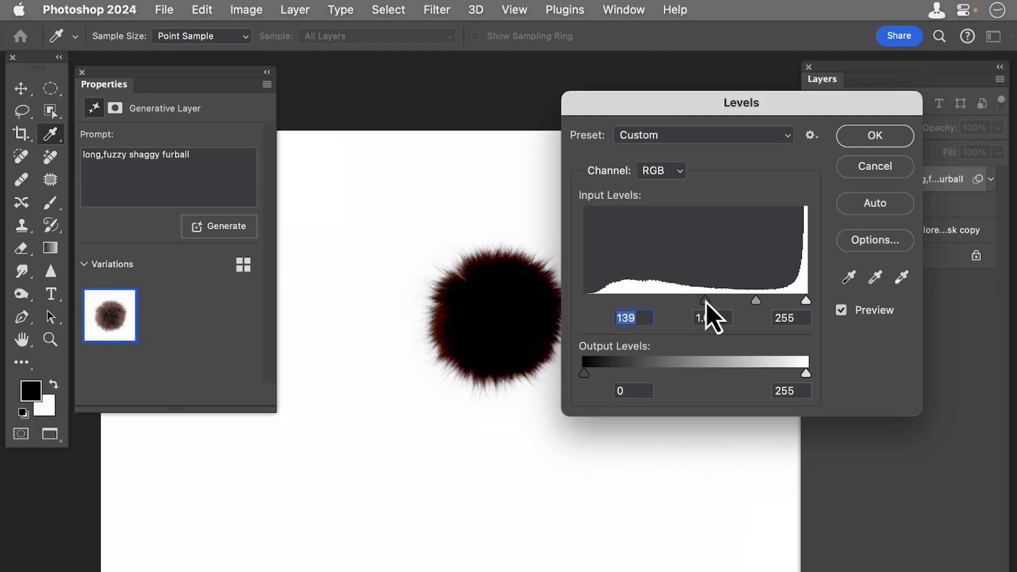
{"action": "left_click_drag", "start_coordinate": [806, 301], "coordinate": [801, 302]}
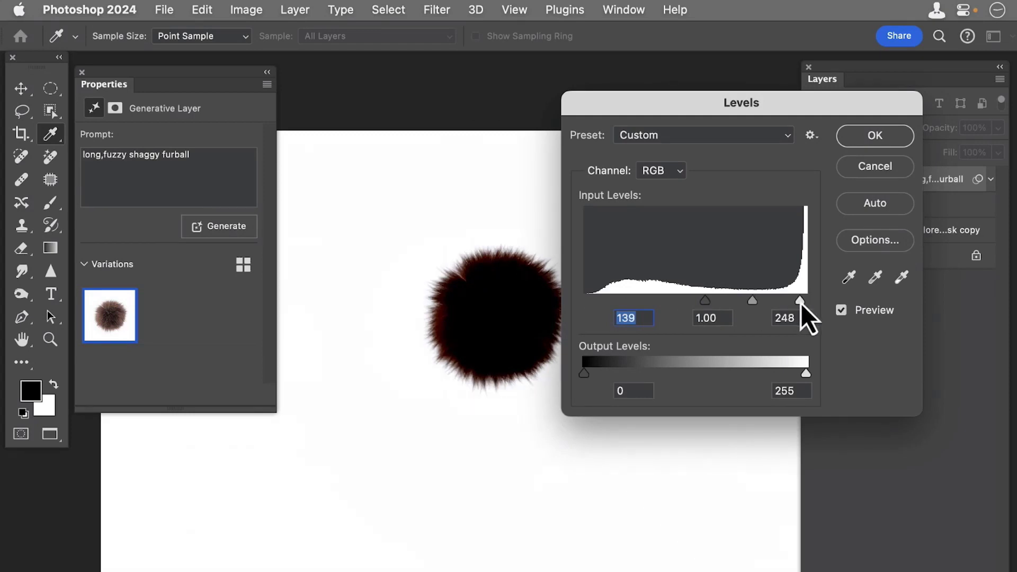
{"action": "left_click", "coordinate": [848, 132]}
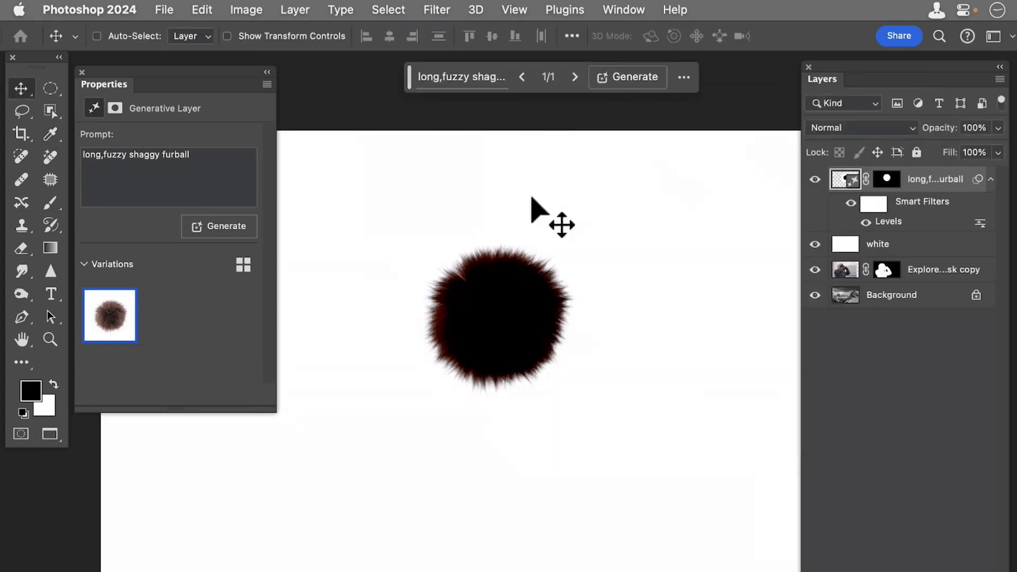
Draw a rectangular selection around the furball and define it as a brush preset named "long,fuzzy shaggy furball"
{"action": "left_click_drag", "start_coordinate": [49, 91], "coordinate": [98, 91]}
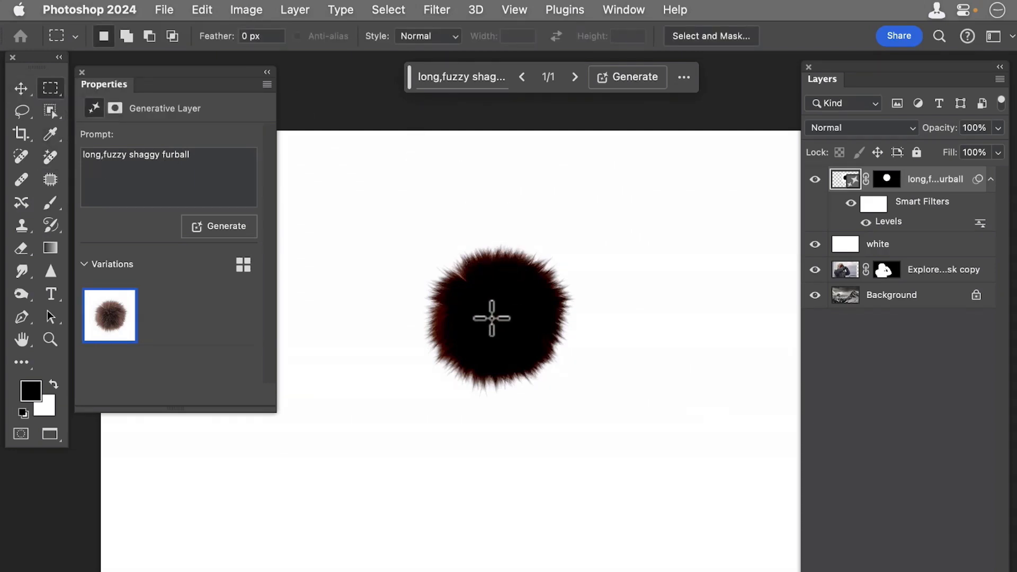
{"action": "left_click_drag", "start_coordinate": [491, 317], "coordinate": [615, 416]}
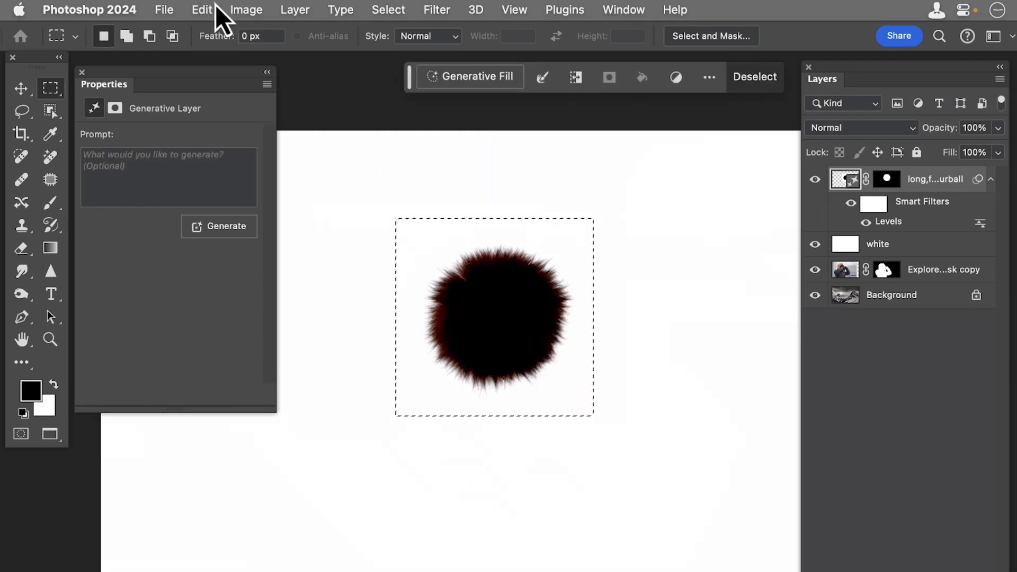
{"action": "left_click", "coordinate": [216, 6]}
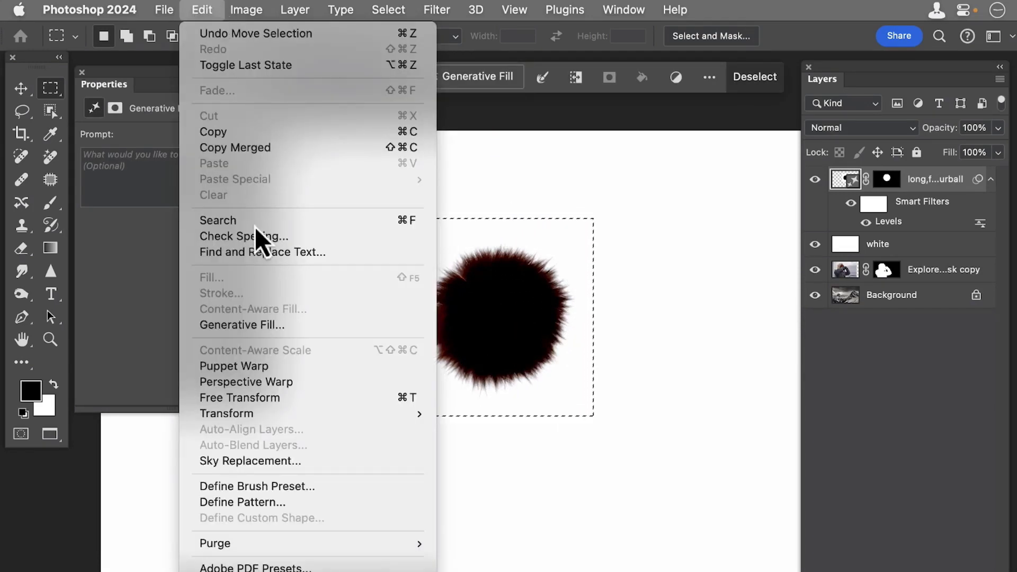
{"action": "left_click", "coordinate": [292, 487]}
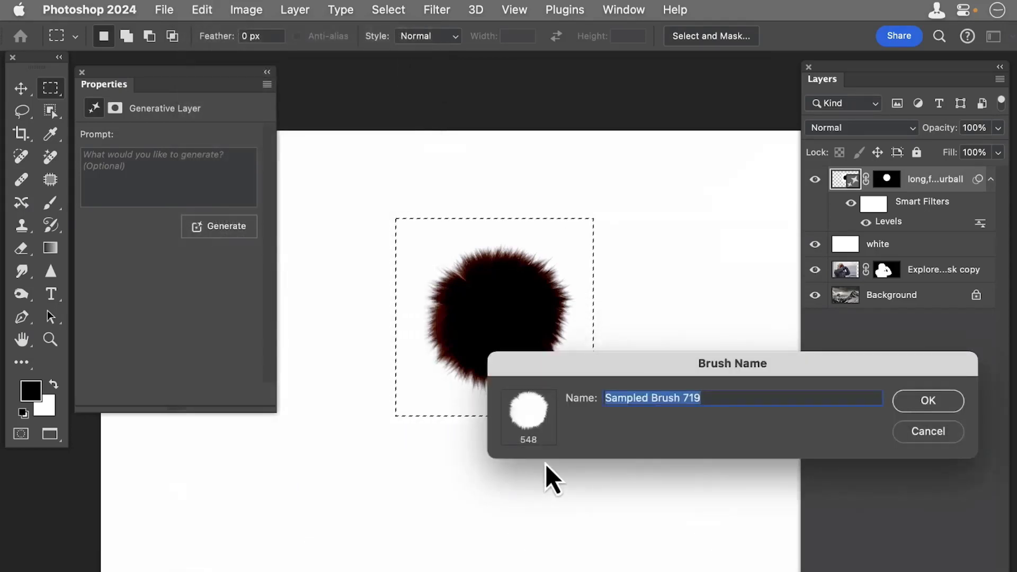
{"action": "type", "text": "long,fuzzy shaggy furball"}
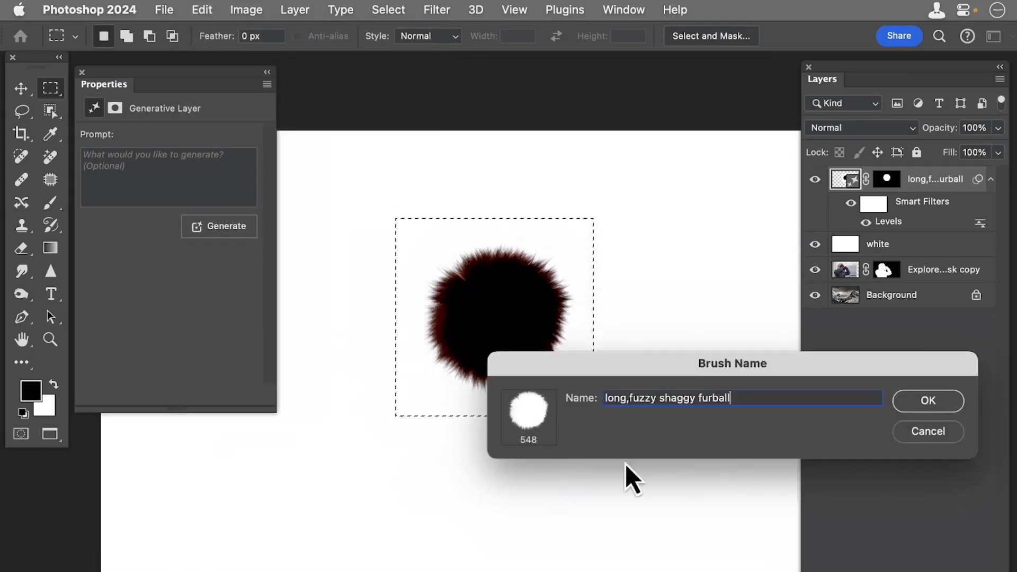
{"action": "left_click", "coordinate": [914, 405]}
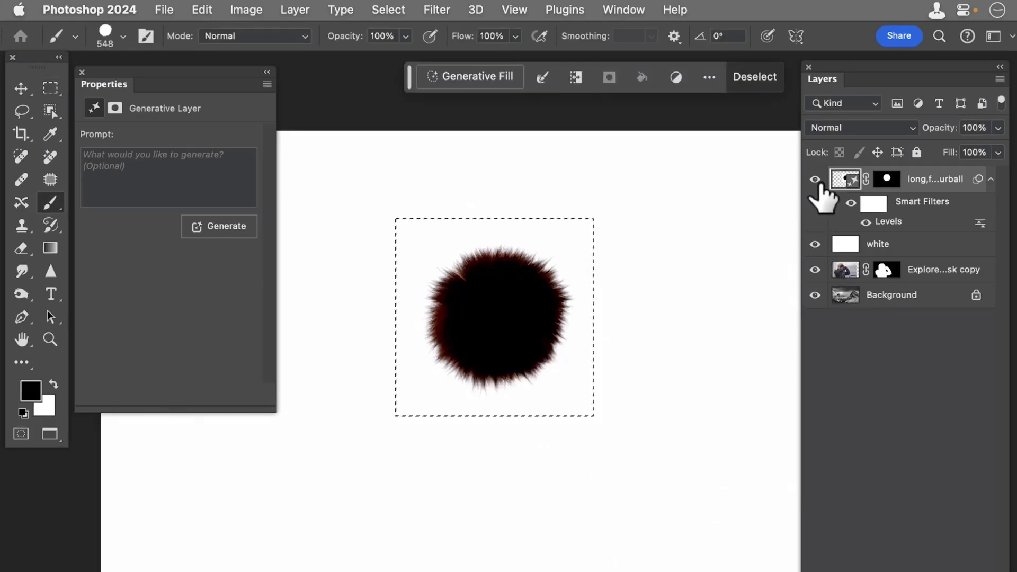
Hide the furball layer and paint a short black test stroke on the white layer with the new furball brush
{"action": "left_click", "coordinate": [814, 179]}
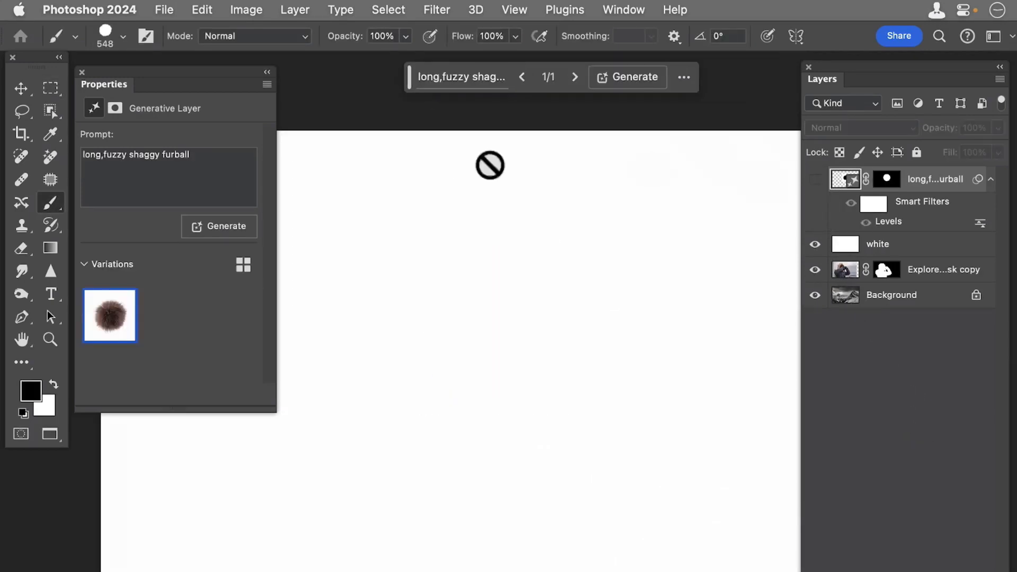
{"action": "left_click", "coordinate": [106, 42]}
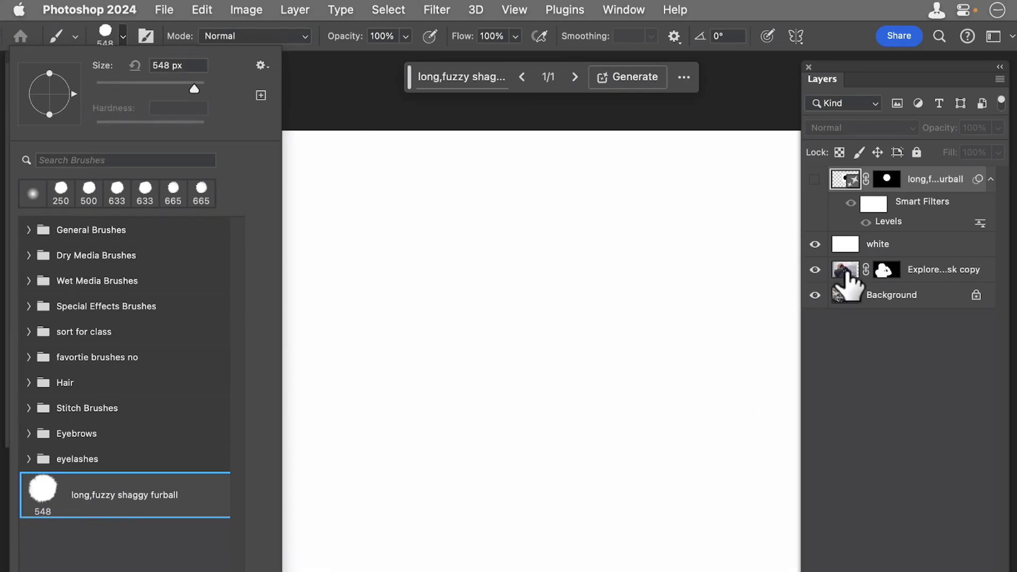
{"action": "left_click", "coordinate": [847, 247]}
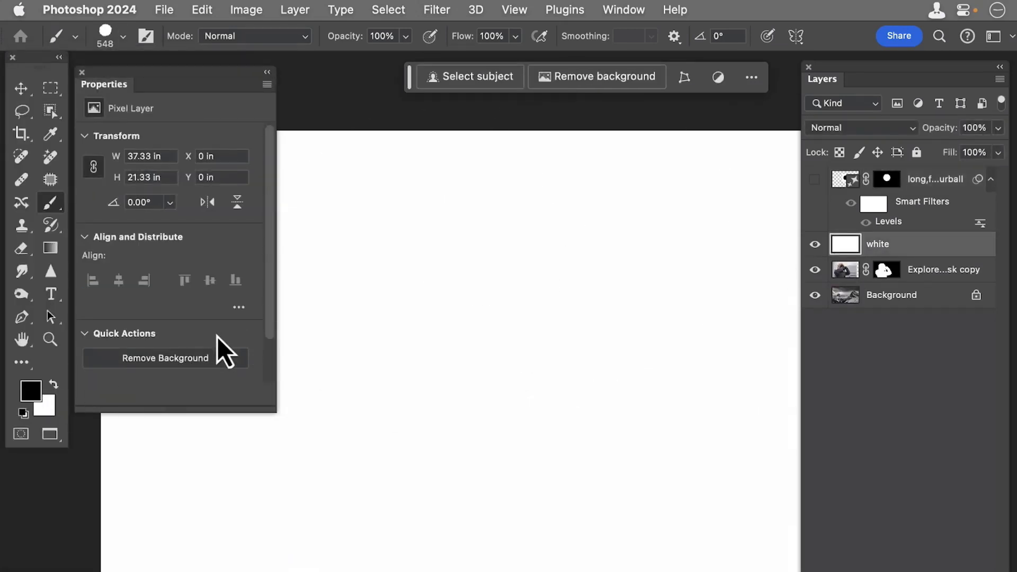
{"action": "mouse_move", "coordinate": [487, 325]}
{"action": "left_mouse_down"}
{"action": "mouse_move", "coordinate": [530, 334]}
{"action": "mouse_move", "coordinate": [517, 319]}
{"action": "mouse_move", "coordinate": [539, 355]}
{"action": "mouse_move", "coordinate": [538, 322]}
{"action": "mouse_move", "coordinate": [558, 383]}
{"action": "left_mouse_up"}
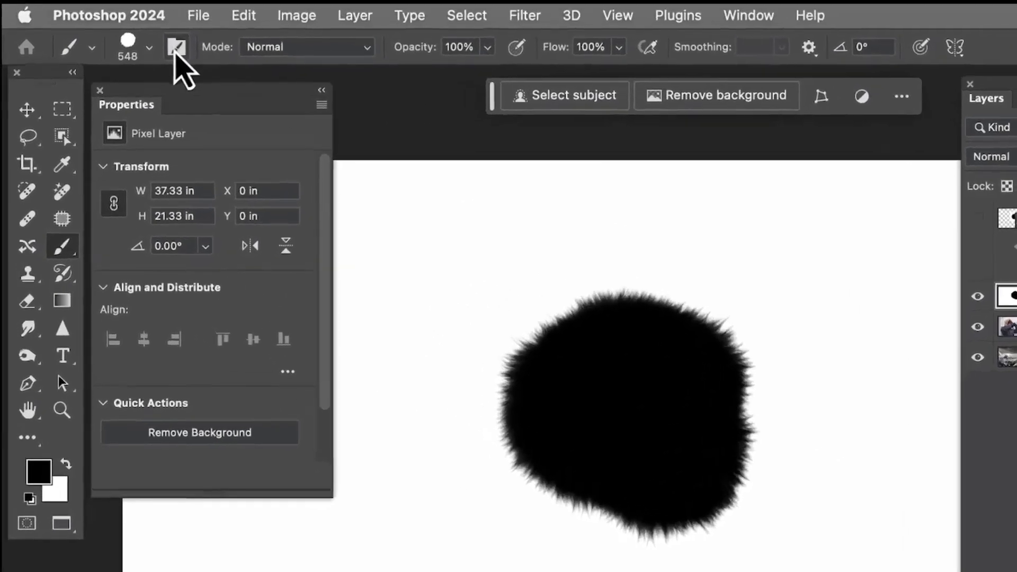
Enable Shape Dynamics for the furball brush with 41% angle jitter and paint another test stroke on the white layer
{"action": "left_click", "coordinate": [146, 36]}
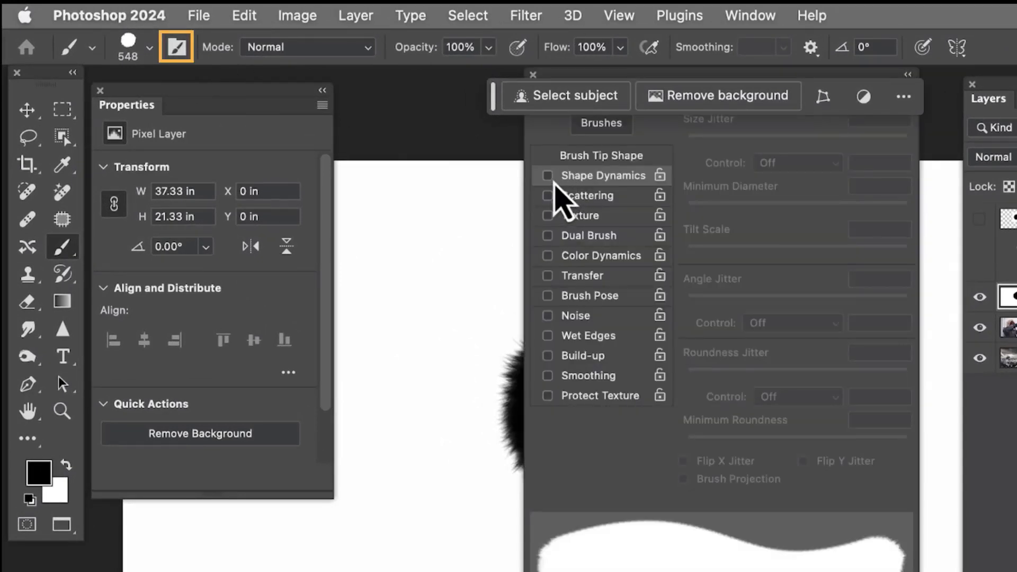
{"action": "left_click", "coordinate": [549, 178]}
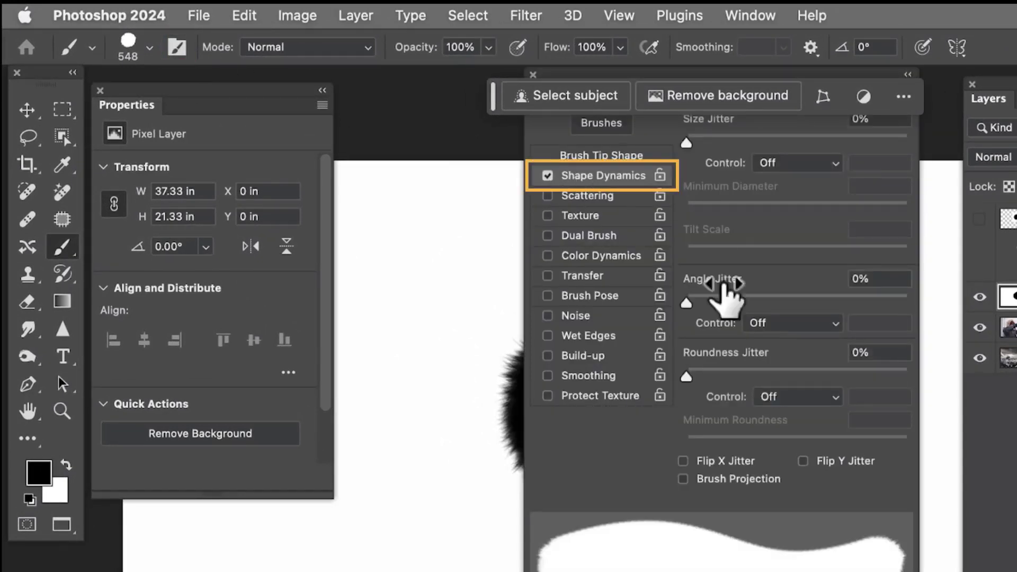
{"action": "left_click_drag", "start_coordinate": [689, 309], "coordinate": [778, 311]}
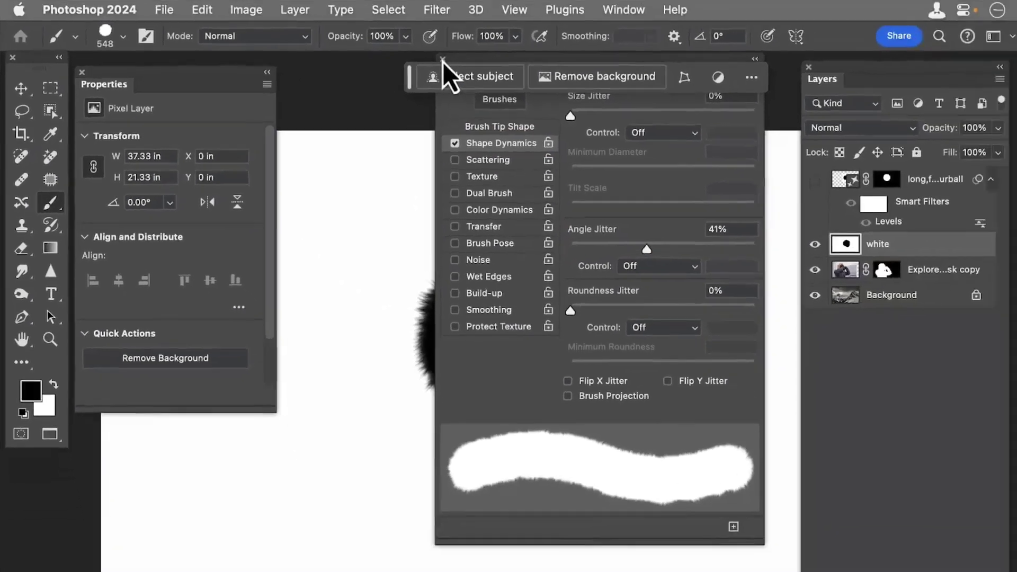
{"action": "left_click", "coordinate": [442, 59]}
{"action": "mouse_move", "coordinate": [445, 304]}
{"action": "left_mouse_down"}
{"action": "mouse_move", "coordinate": [440, 352]}
{"action": "mouse_move", "coordinate": [452, 374]}
{"action": "mouse_move", "coordinate": [426, 364]}
{"action": "mouse_move", "coordinate": [470, 303]}
{"action": "mouse_move", "coordinate": [512, 287]}
{"action": "mouse_move", "coordinate": [551, 320]}
{"action": "mouse_move", "coordinate": [504, 289]}
{"action": "mouse_move", "coordinate": [431, 339]}
{"action": "mouse_move", "coordinate": [466, 401]}
{"action": "mouse_move", "coordinate": [467, 315]}
{"action": "mouse_move", "coordinate": [474, 371]}
{"action": "left_mouse_up"}
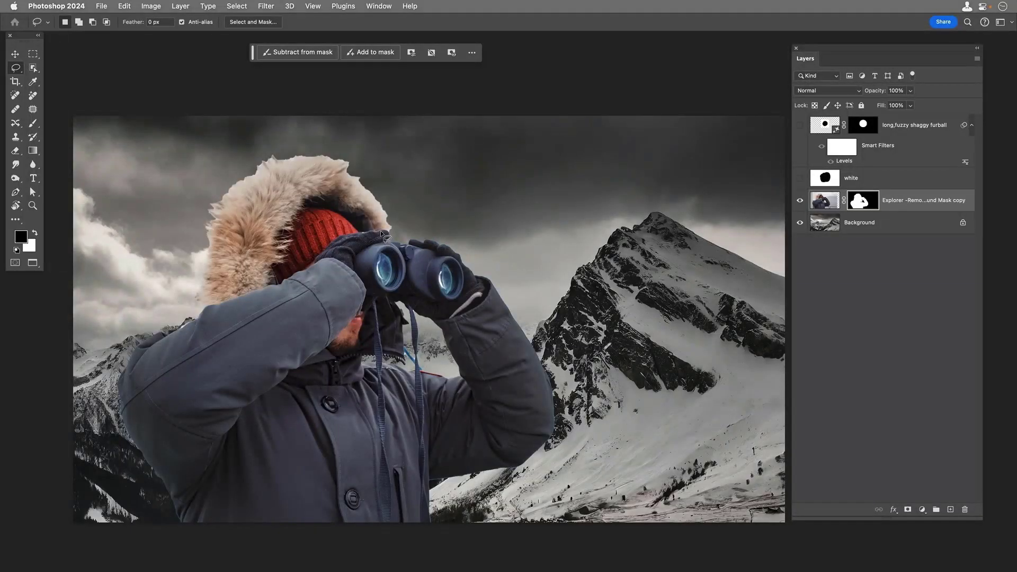
Lasso the area around the explorer's fur hood down to the sleeve and binoculars, and activate the Brush tool for its mask
{"action": "left_click_drag", "start_coordinate": [381, 232], "coordinate": [386, 231]}
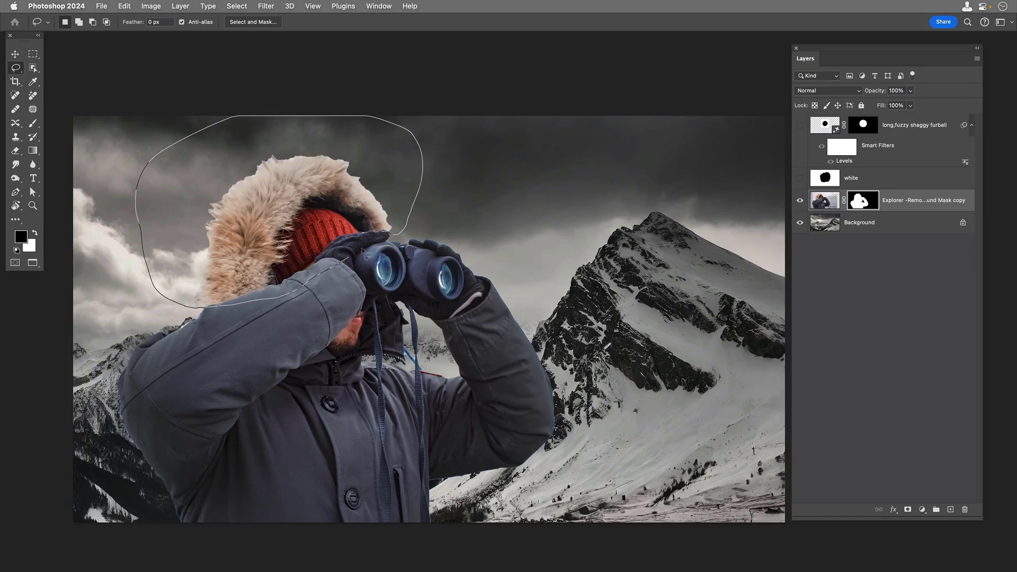
{"action": "left_click_drag", "start_coordinate": [385, 239], "coordinate": [386, 237]}
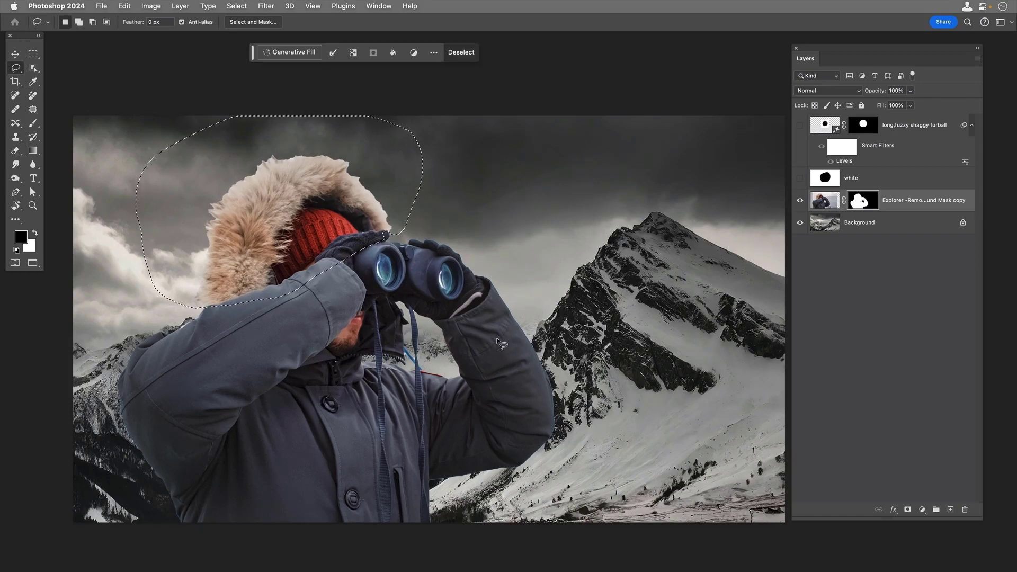
{"action": "key", "text": "b"}
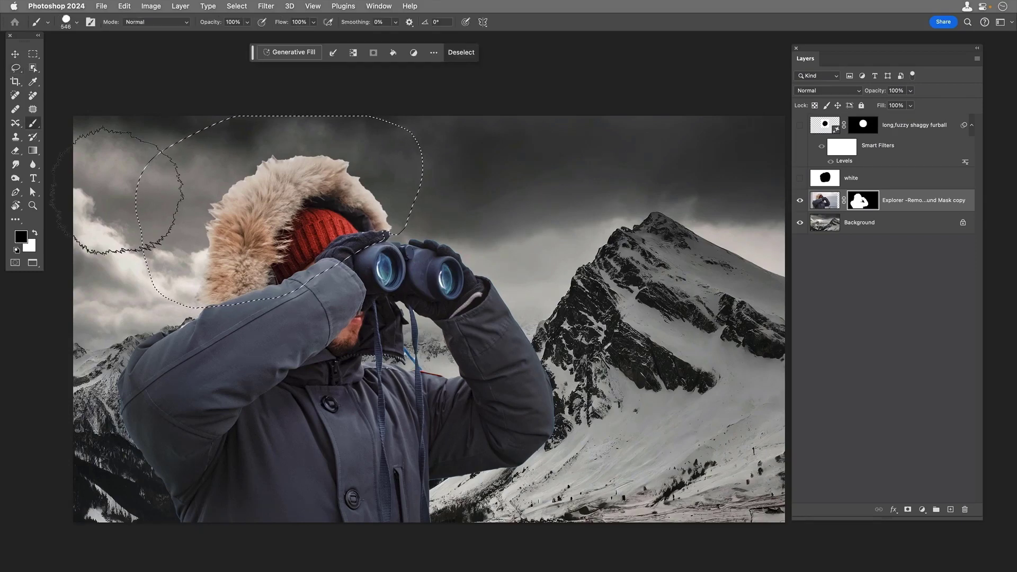